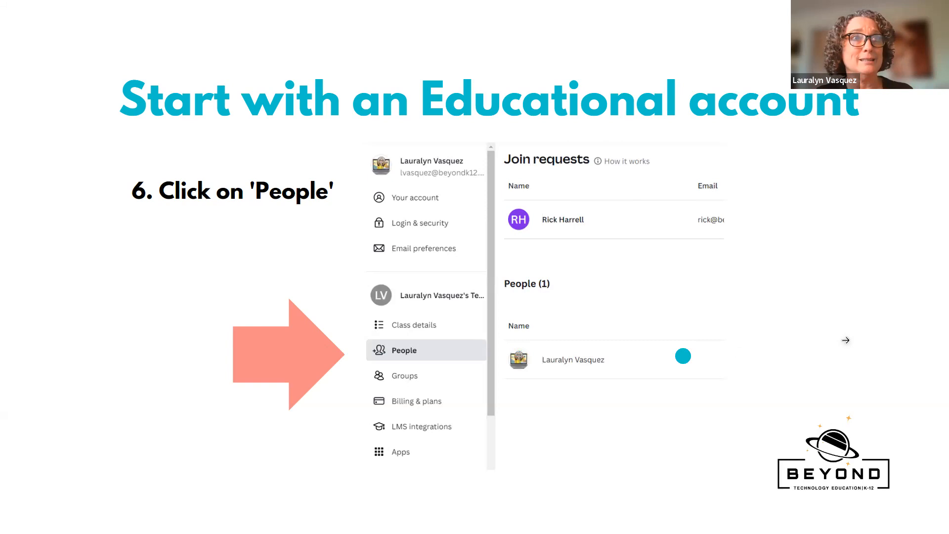
Advance the training slideshow through the invite, Google Classroom import and Log into your LMS slides
{"action": "left_click", "coordinate": [900, 276]}
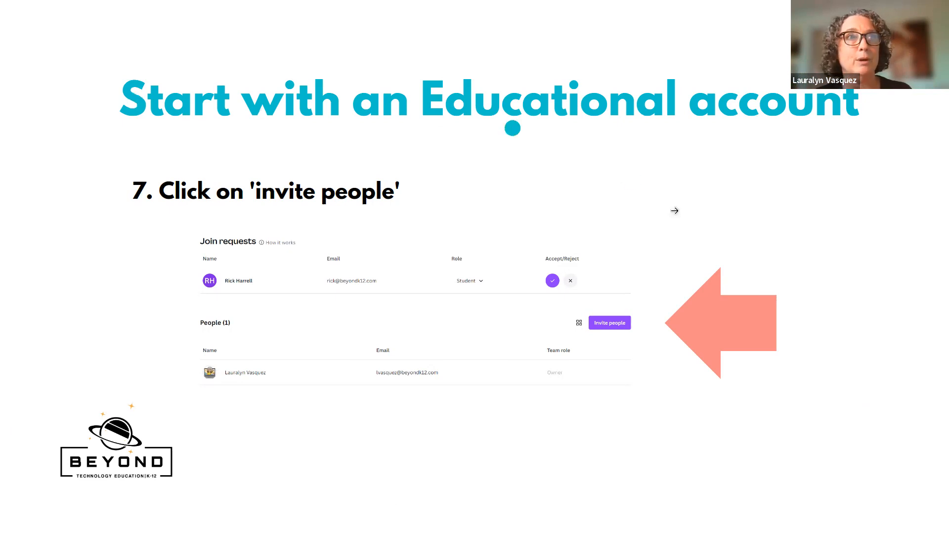
{"action": "left_click", "coordinate": [841, 320]}
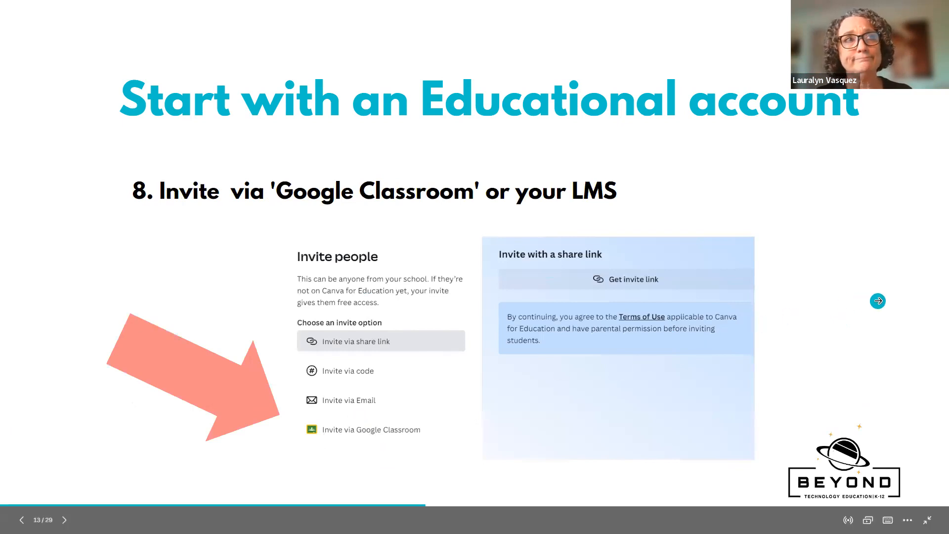
{"action": "left_click", "coordinate": [874, 301]}
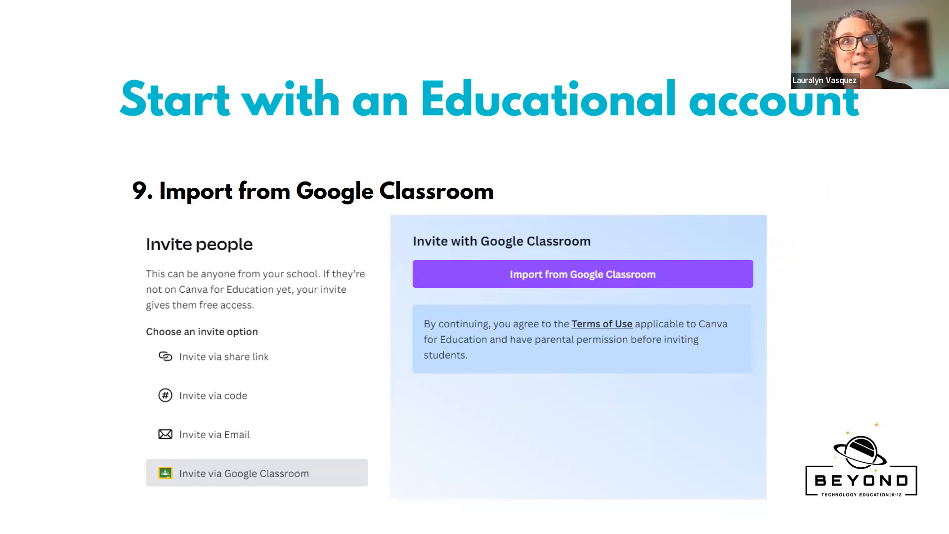
{"action": "left_click", "coordinate": [908, 292]}
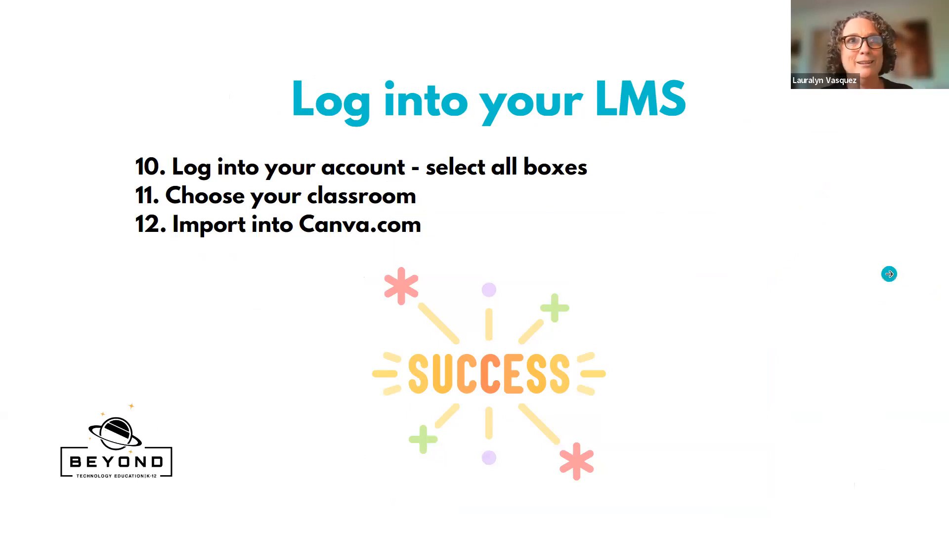
{"action": "left_click", "coordinate": [889, 273]}
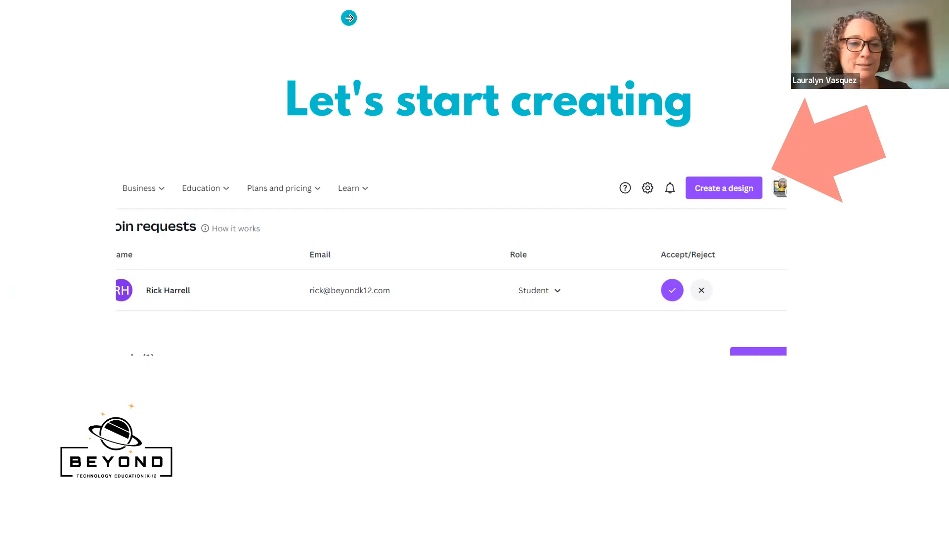
Exit the presentation and load the Canva home page in a new browser tab
{"action": "key", "text": "Escape"}
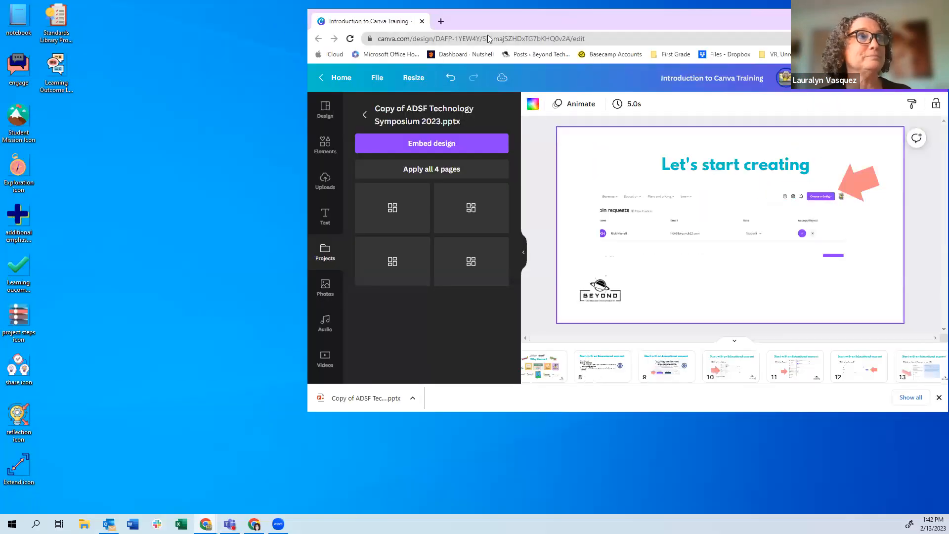
{"action": "left_click_drag", "start_coordinate": [469, 20], "coordinate": [373, 31]}
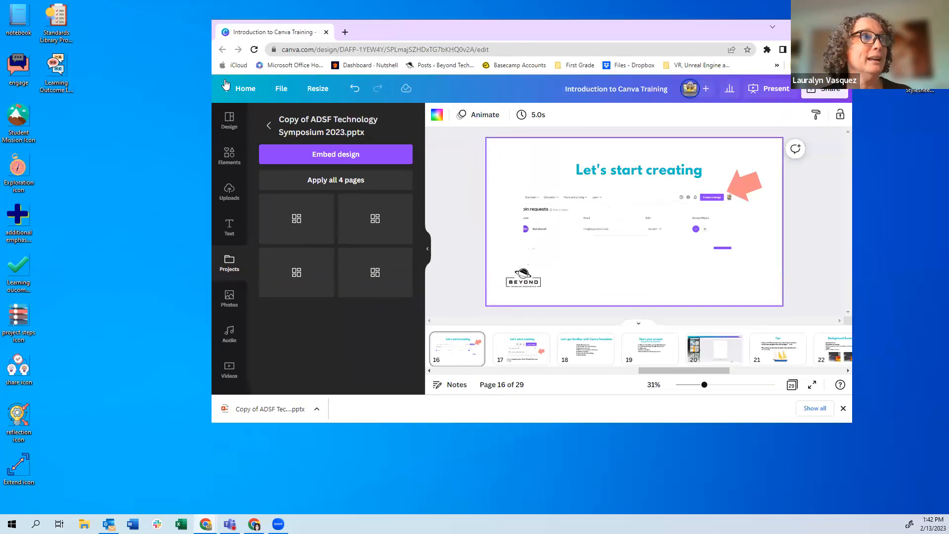
{"action": "left_click", "coordinate": [345, 31]}
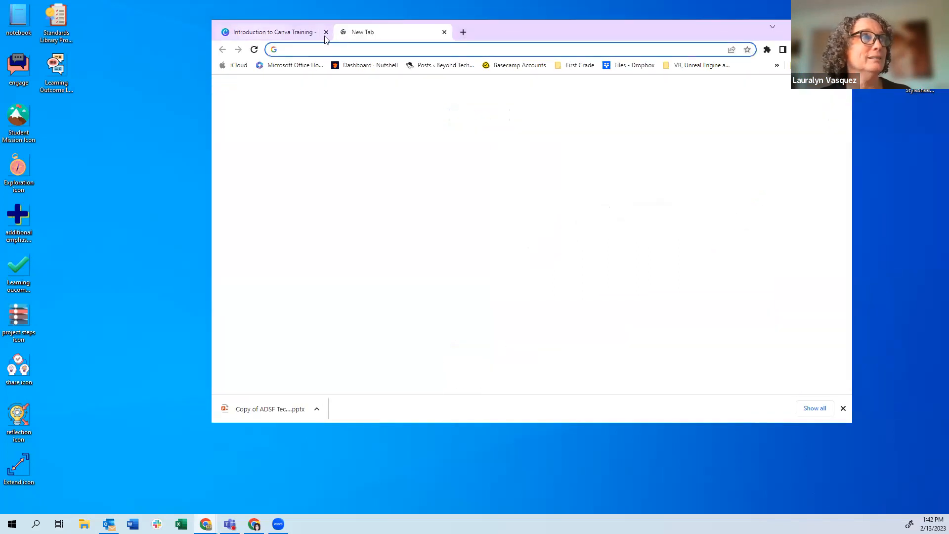
{"action": "type", "text": "canva.com"}
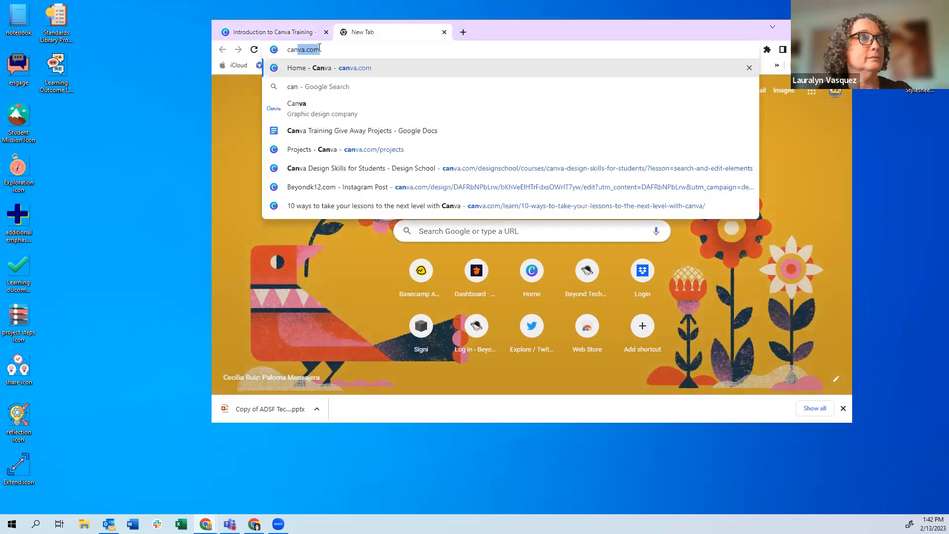
{"action": "key", "text": "Return"}
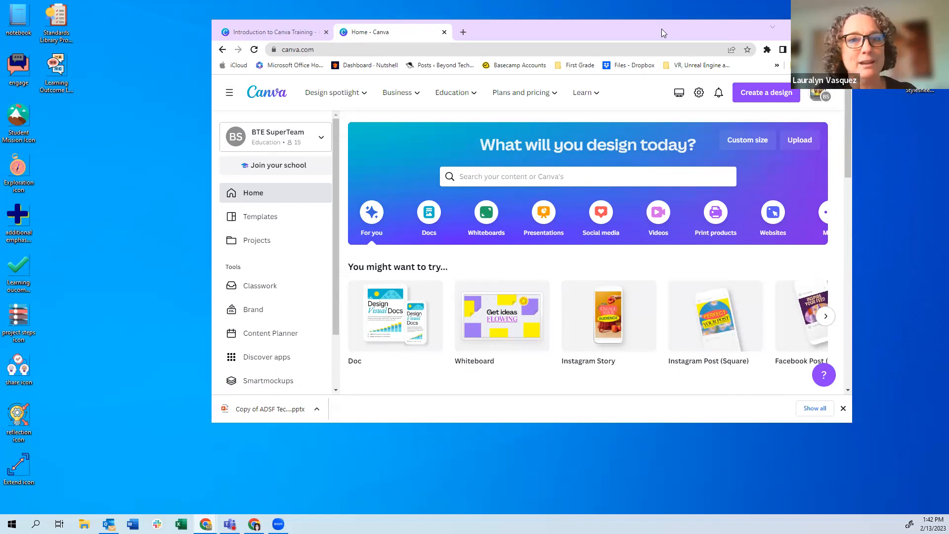
Reposition the browser window toward the upper left and return to the Introduction to Canva Training design
{"action": "left_click_drag", "start_coordinate": [661, 30], "coordinate": [661, 43]}
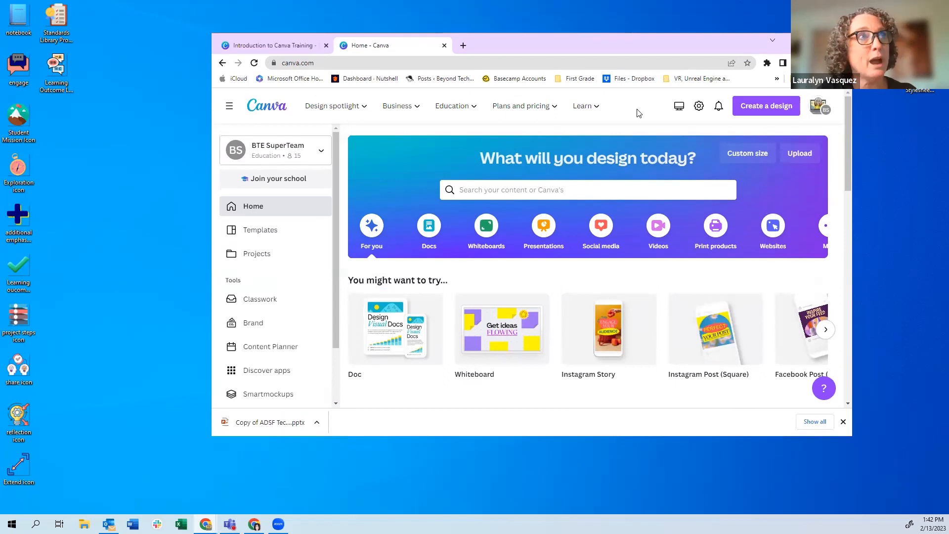
{"action": "left_click_drag", "start_coordinate": [552, 50], "coordinate": [526, 115]}
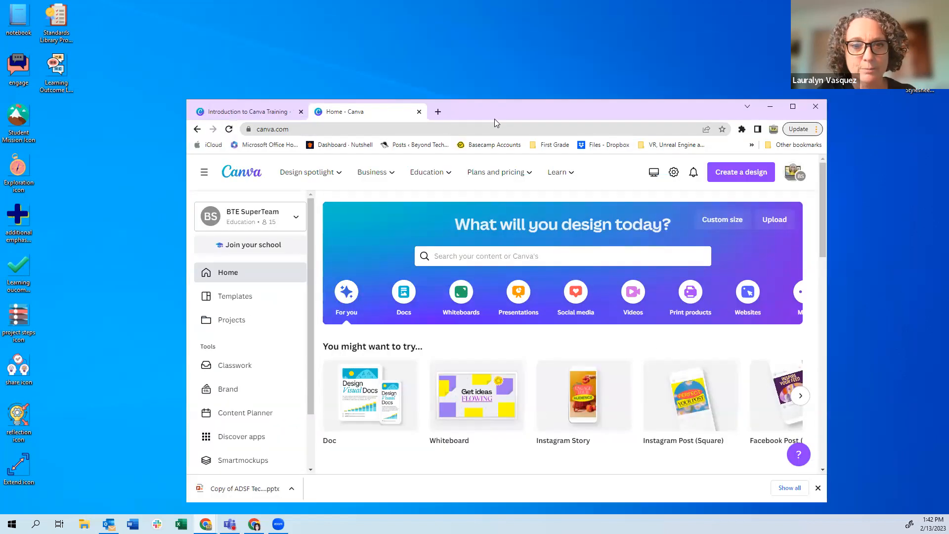
{"action": "left_click_drag", "start_coordinate": [494, 118], "coordinate": [430, 55]}
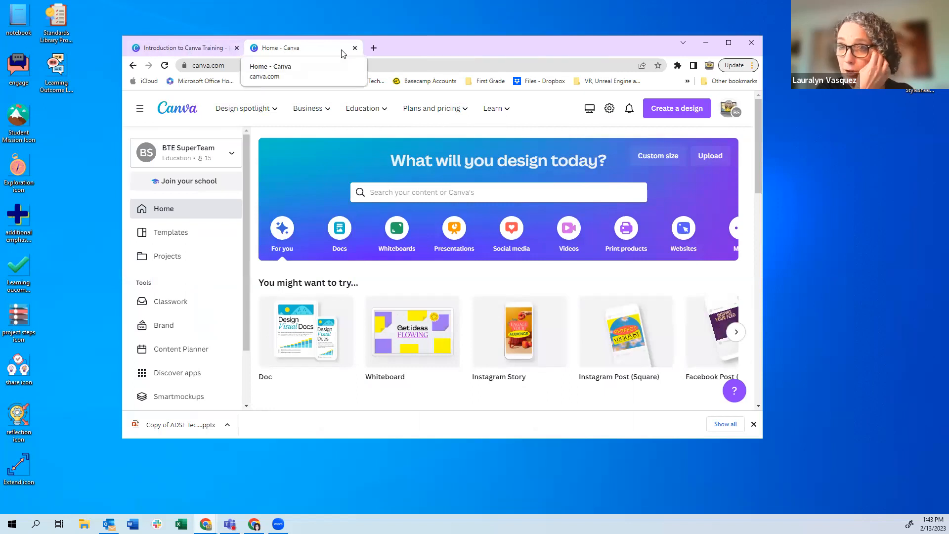
{"action": "left_click", "coordinate": [197, 49]}
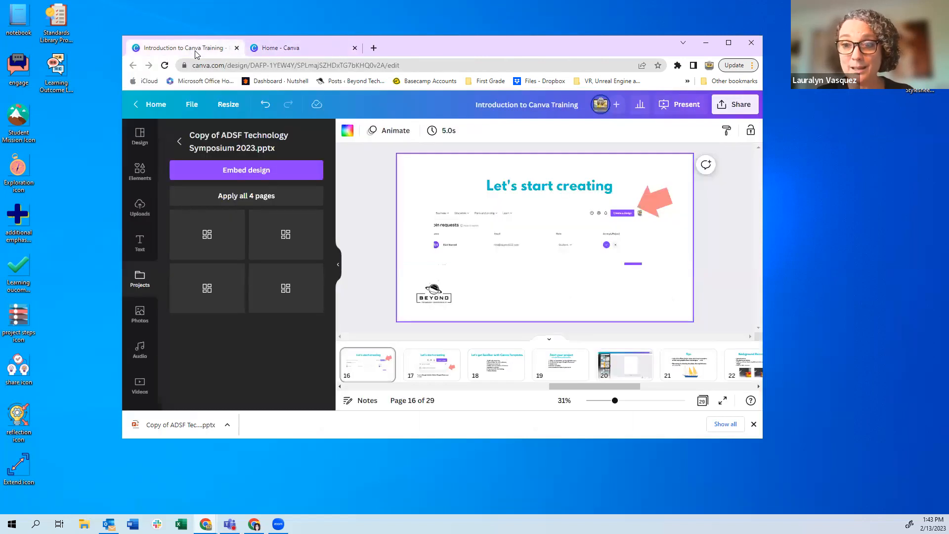
{"action": "left_click", "coordinate": [374, 49]}
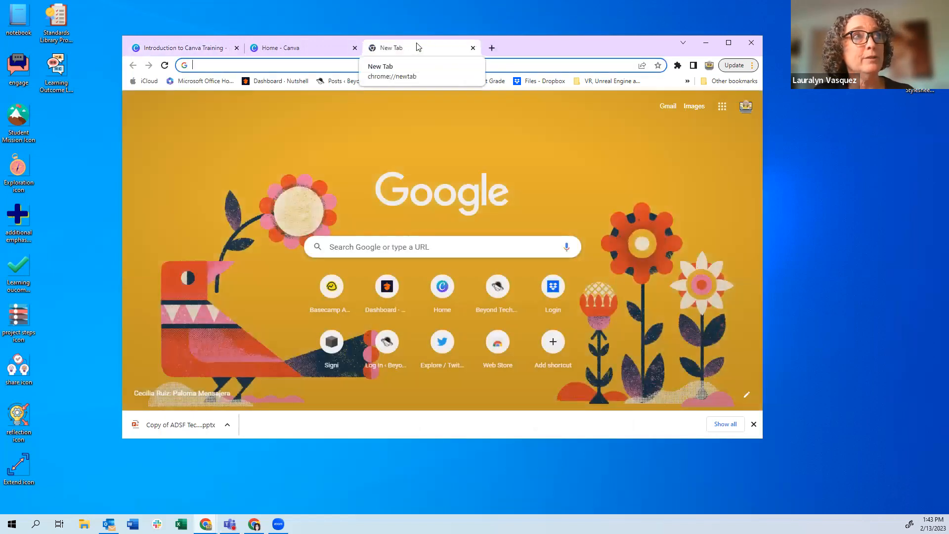
Detach the new tab into its own window and fit the narrower Canva window into the top-left
{"action": "left_click_drag", "start_coordinate": [416, 43], "coordinate": [417, 52]}
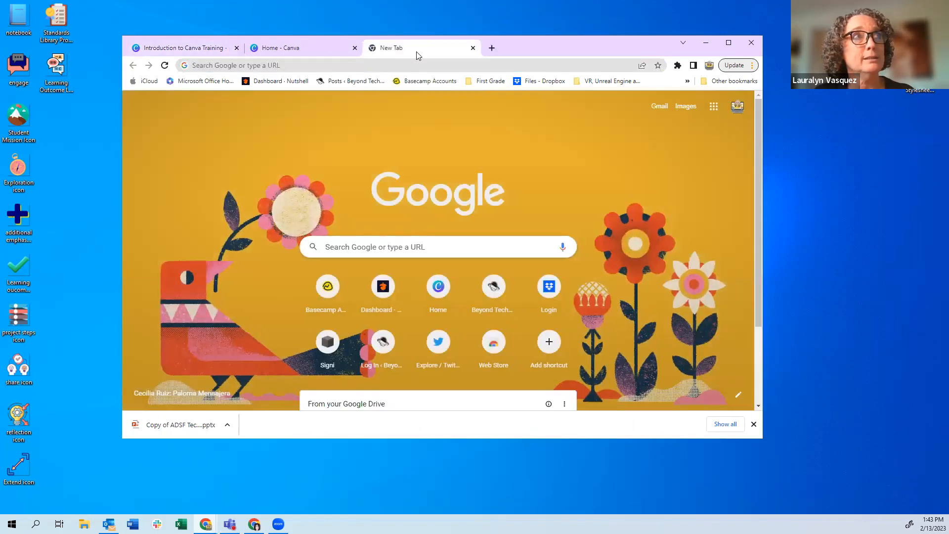
{"action": "left_click_drag", "start_coordinate": [420, 20], "coordinate": [610, 55]}
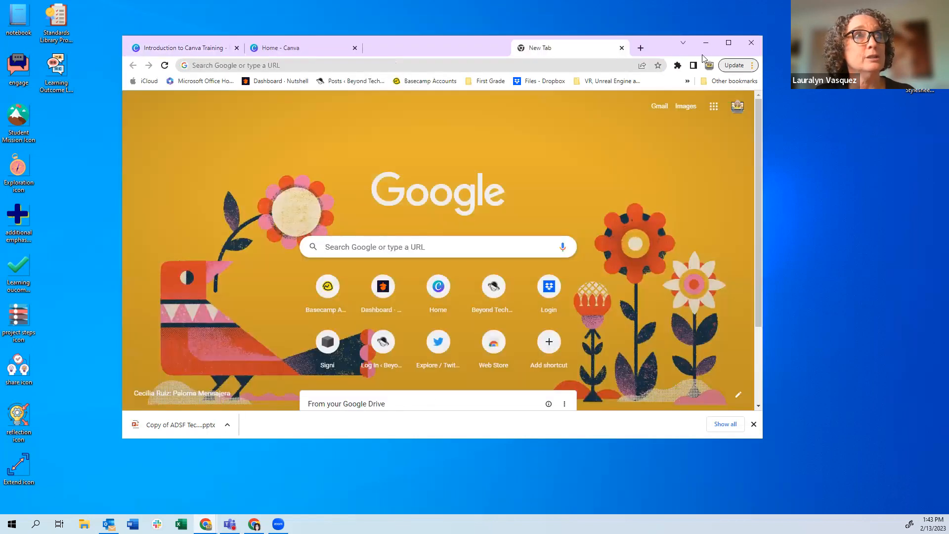
{"action": "left_click_drag", "start_coordinate": [702, 54], "coordinate": [770, 65]}
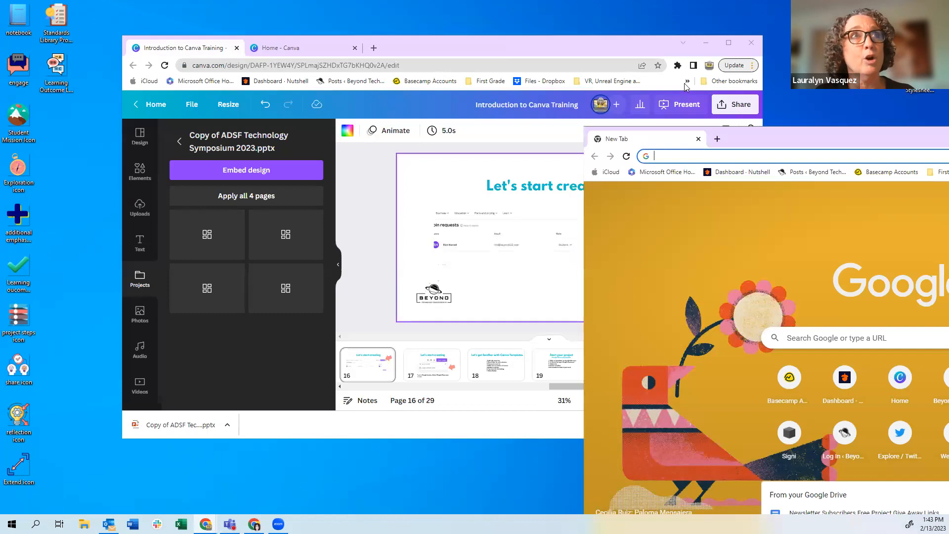
{"action": "left_click", "coordinate": [763, 78]}
{"action": "left_click_drag", "start_coordinate": [763, 78], "coordinate": [514, 87]}
{"action": "left_click_drag", "start_coordinate": [400, 43], "coordinate": [281, 12]}
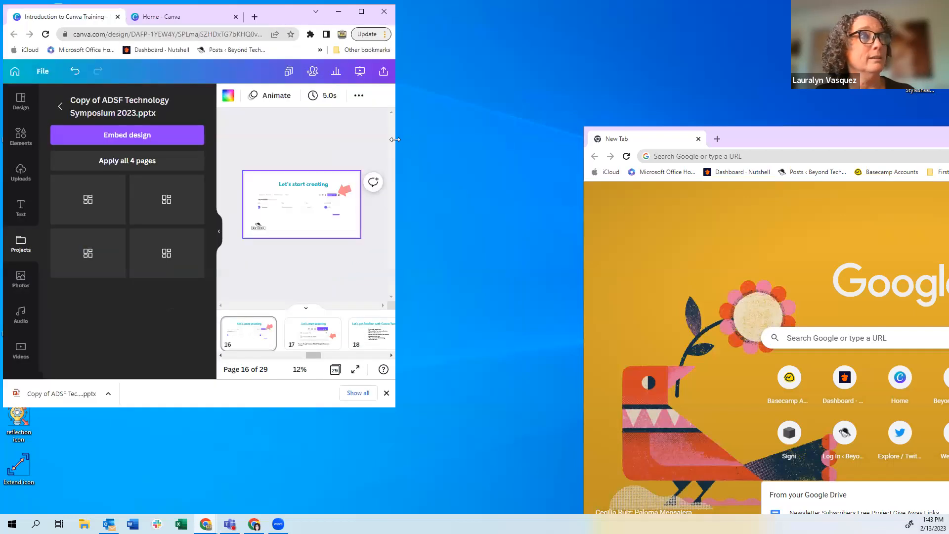
{"action": "left_click_drag", "start_coordinate": [395, 140], "coordinate": [525, 141]}
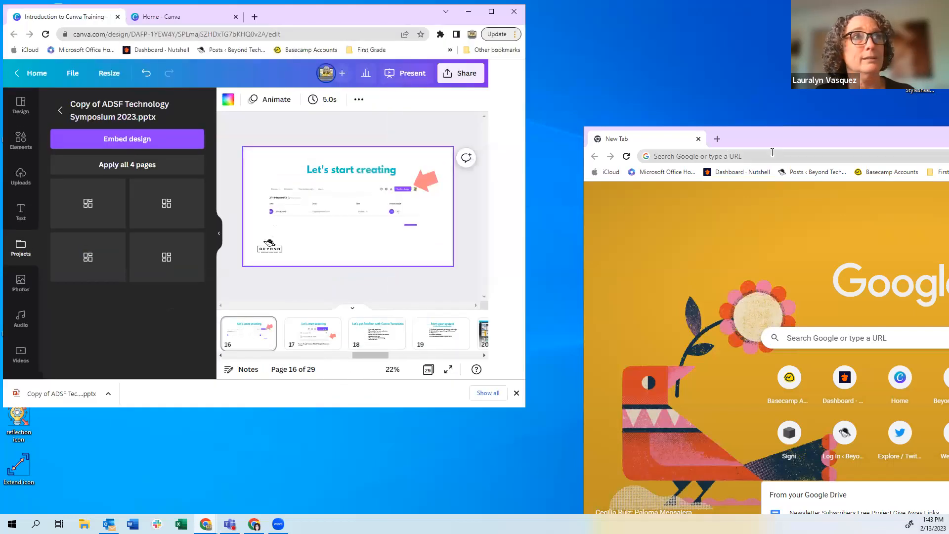
Place the narrowed new-tab window beside the Canva window, then close it
{"action": "left_click", "coordinate": [800, 138]}
{"action": "left_click_drag", "start_coordinate": [800, 138], "coordinate": [421, 39]}
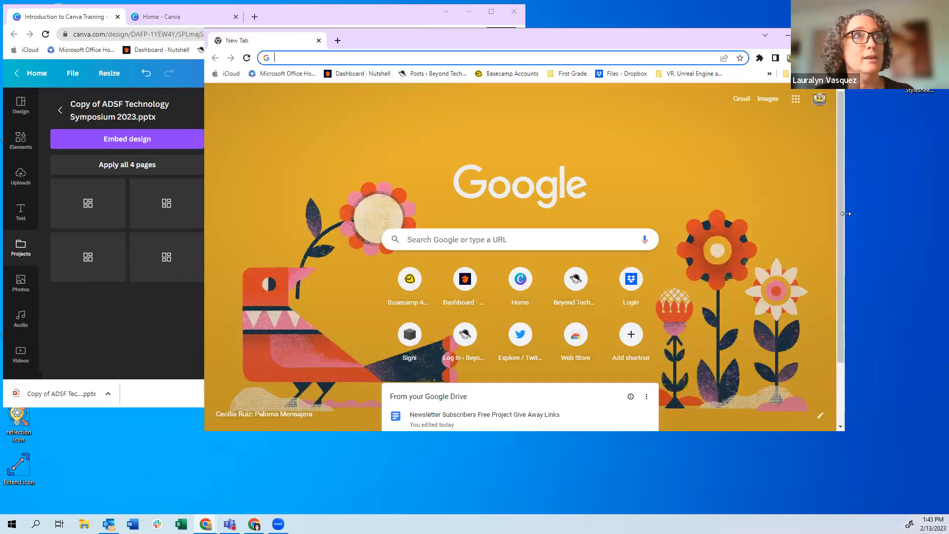
{"action": "left_click_drag", "start_coordinate": [846, 213], "coordinate": [610, 213]}
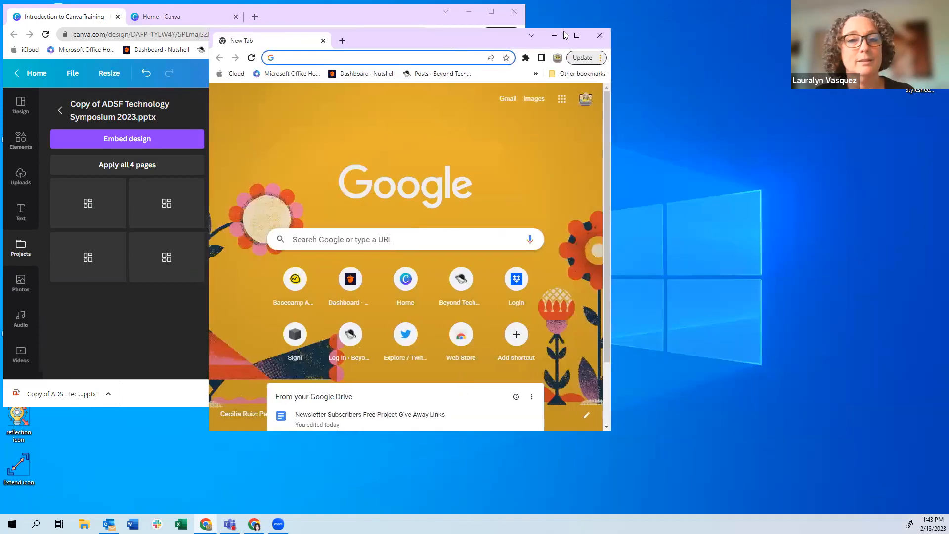
{"action": "left_click_drag", "start_coordinate": [514, 38], "coordinate": [831, 14]}
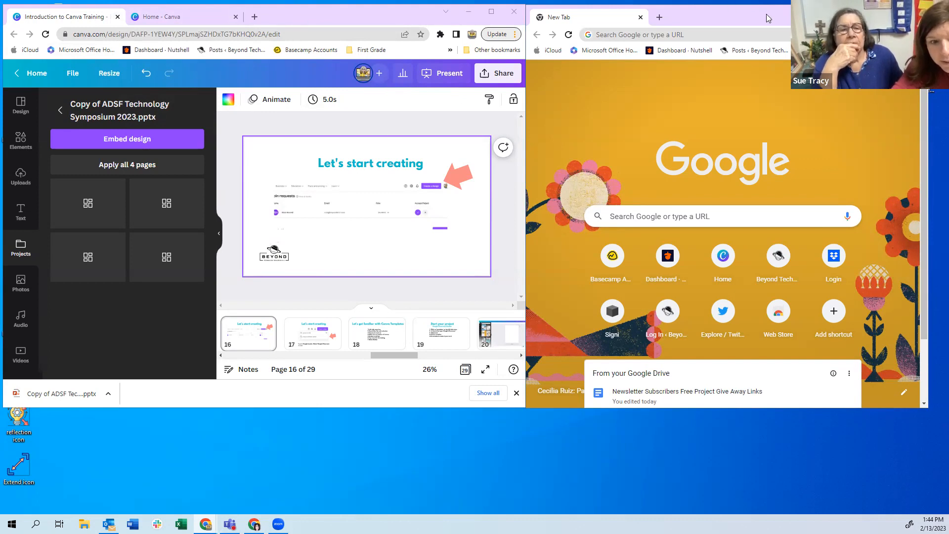
{"action": "left_click", "coordinate": [917, 12]}
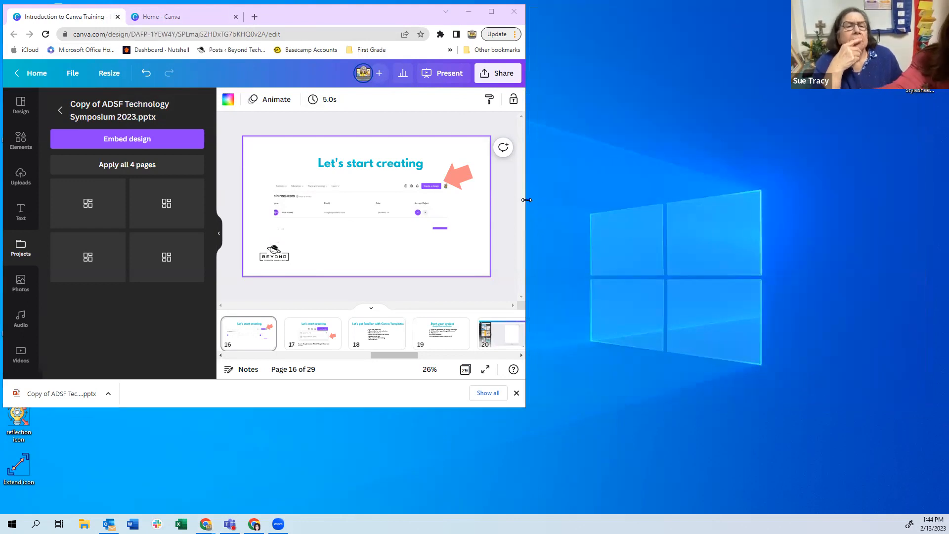
Widen the Canva window across the screen and switch to the Home - Canva tab
{"action": "left_click_drag", "start_coordinate": [526, 200], "coordinate": [925, 195]}
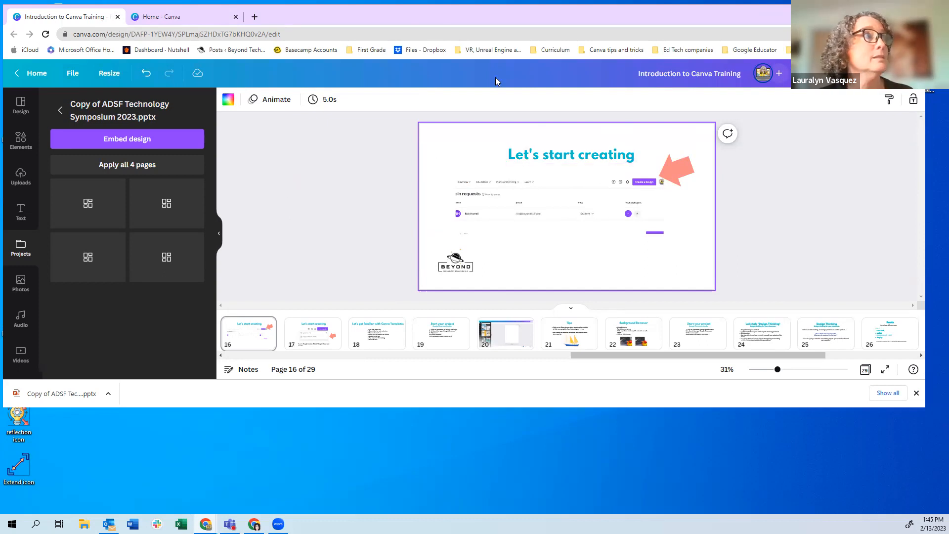
{"action": "left_click", "coordinate": [192, 17]}
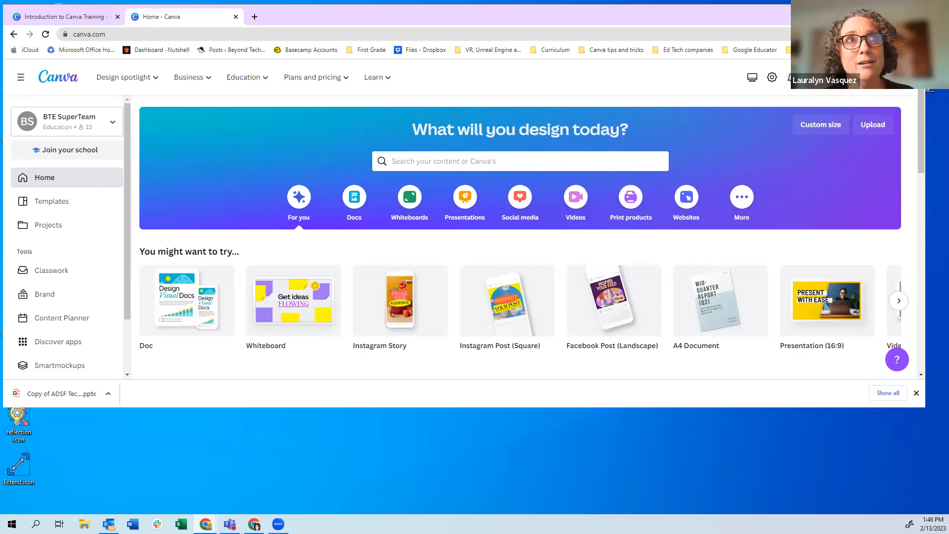
Pick Google Classroom Header (1920 × 480 px) from the Create a design list on Canva Home
{"action": "left_click", "coordinate": [838, 77]}
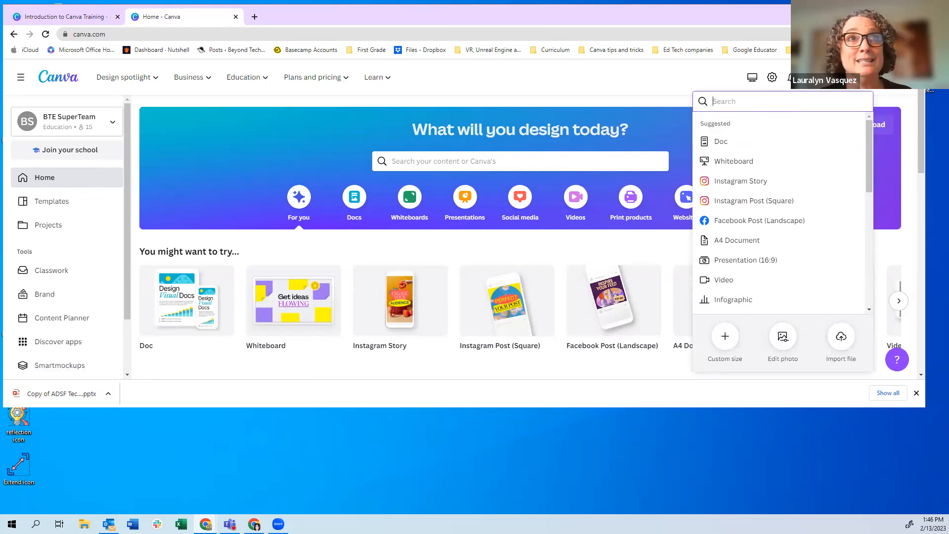
{"action": "scroll", "coordinate": [761, 200], "scroll_direction": "down", "scroll_amount": 6}
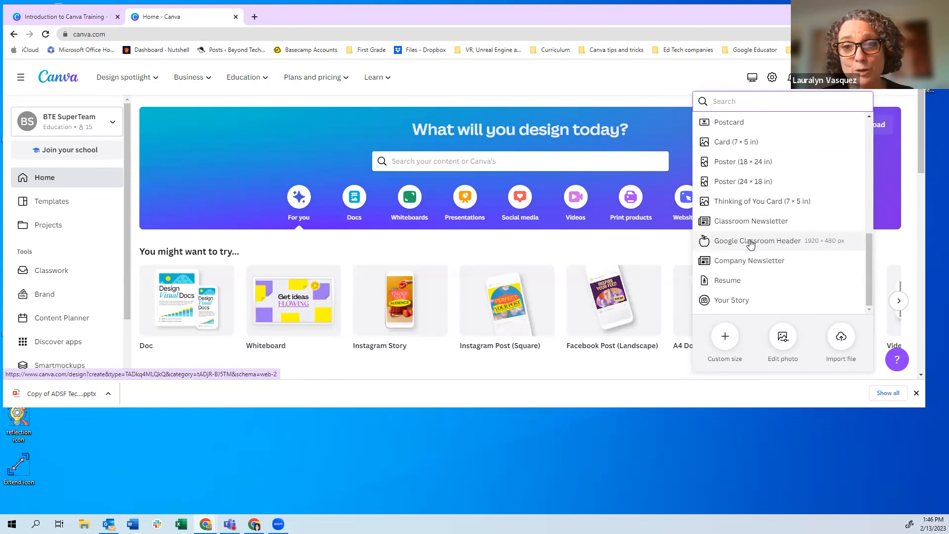
{"action": "scroll", "coordinate": [751, 244], "scroll_direction": "up", "scroll_amount": 7}
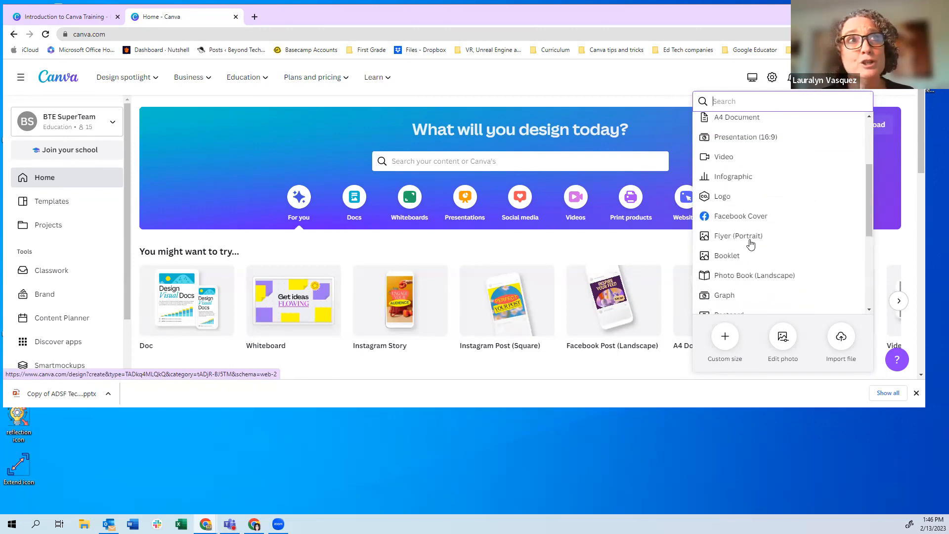
{"action": "scroll", "coordinate": [761, 245], "scroll_direction": "down", "scroll_amount": 3}
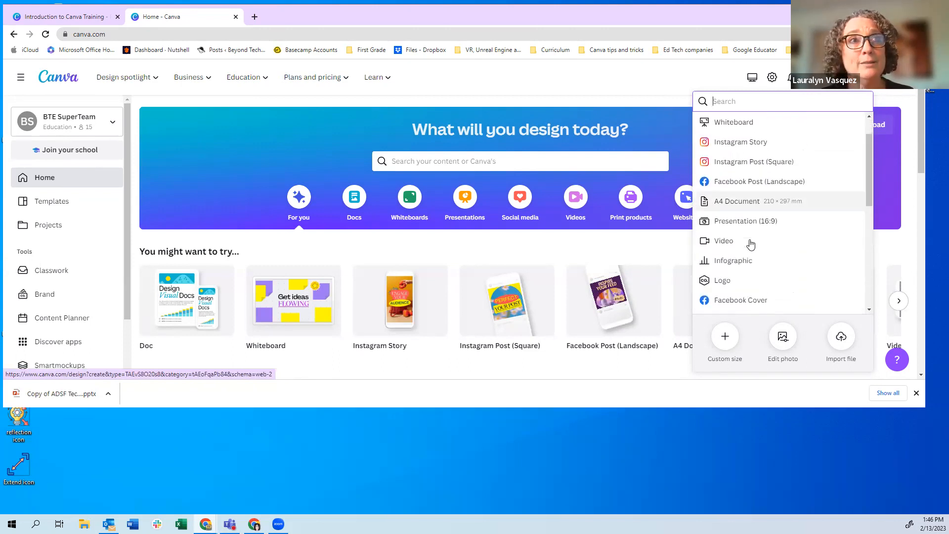
{"action": "scroll", "coordinate": [781, 247], "scroll_direction": "down", "scroll_amount": 1}
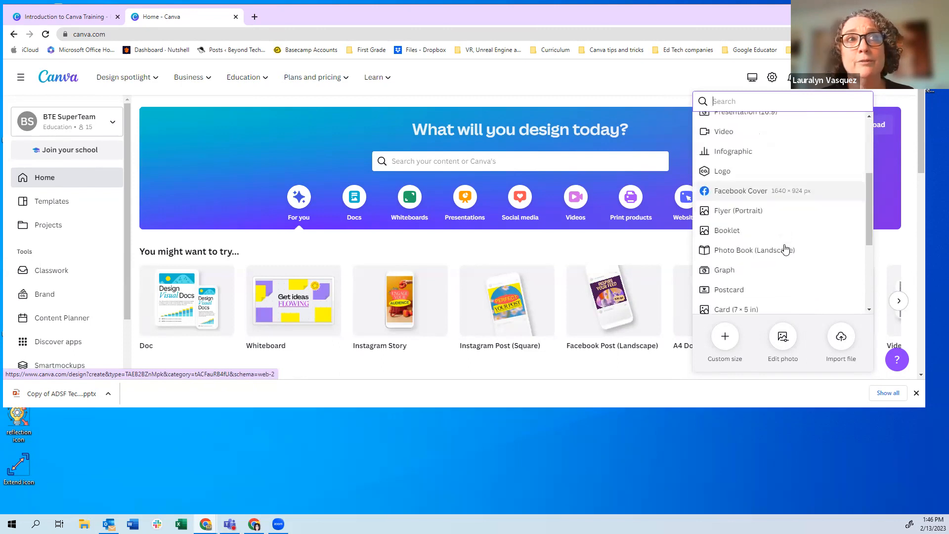
{"action": "scroll", "coordinate": [782, 227], "scroll_direction": "down", "scroll_amount": 1}
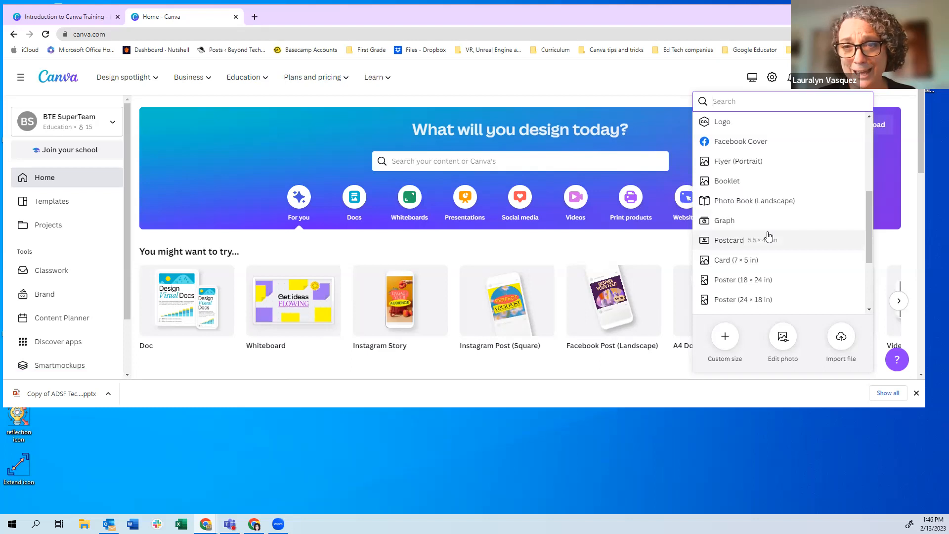
{"action": "scroll", "coordinate": [752, 233], "scroll_direction": "down", "scroll_amount": 2}
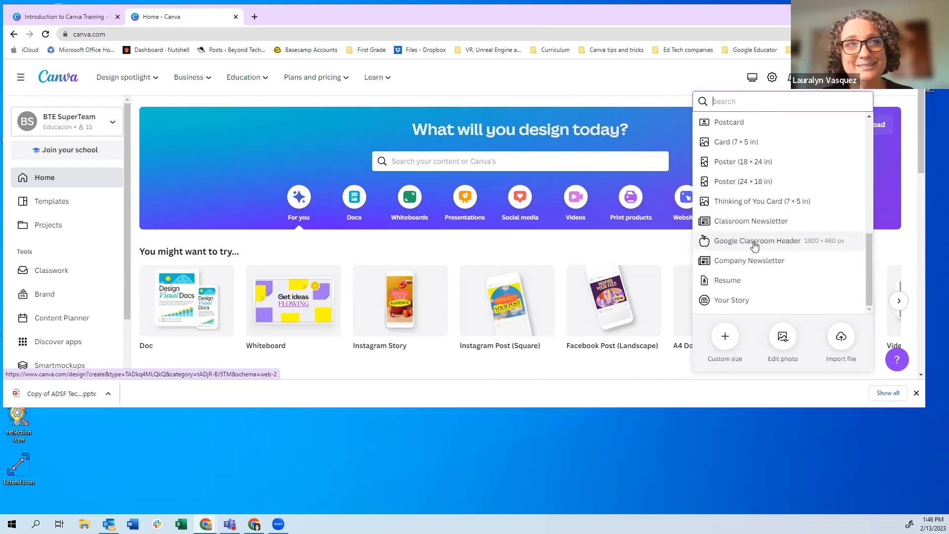
{"action": "left_click", "coordinate": [754, 242]}
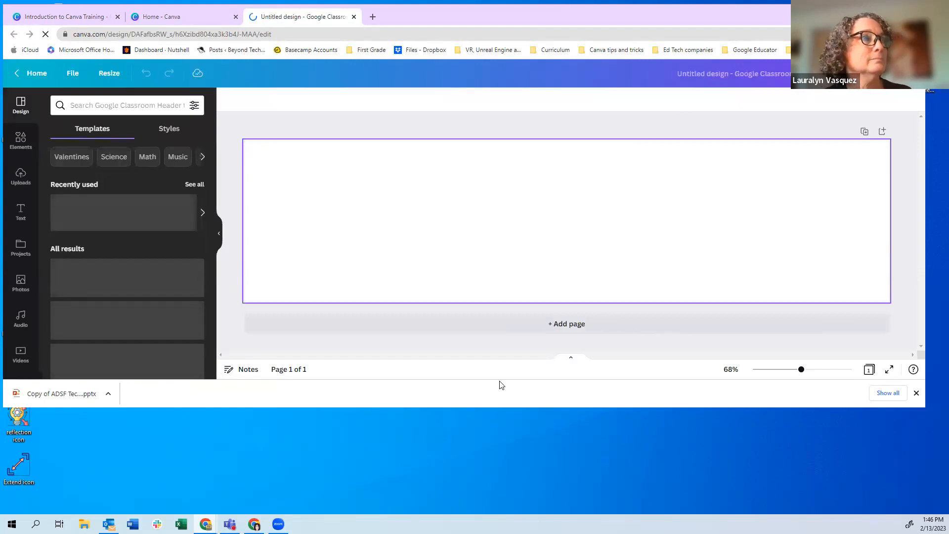
Maximize the browser so the blank header design and its Google Classroom header templates fill the screen
{"action": "double_click", "coordinate": [453, 406]}
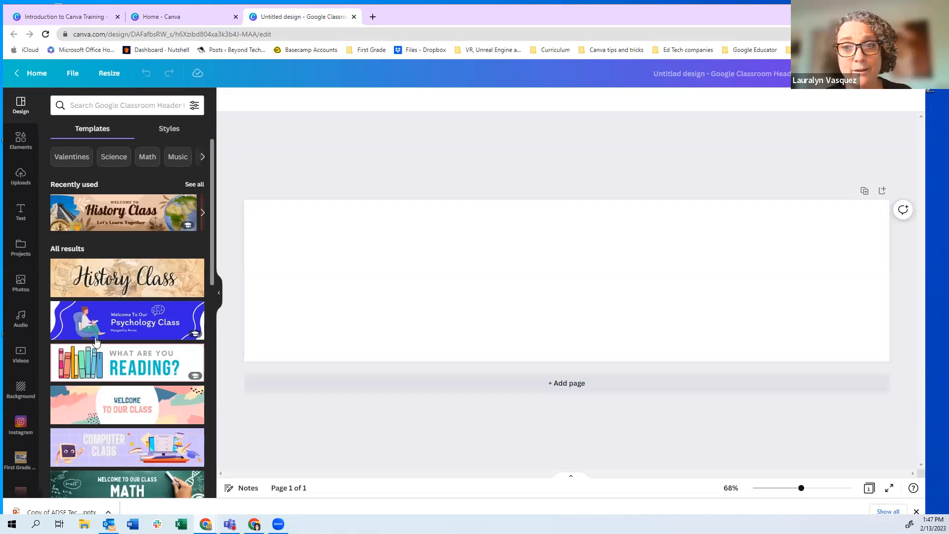
{"action": "scroll", "coordinate": [98, 286], "scroll_direction": "down", "scroll_amount": 3}
{"action": "scroll", "coordinate": [107, 238], "scroll_direction": "up", "scroll_amount": 3}
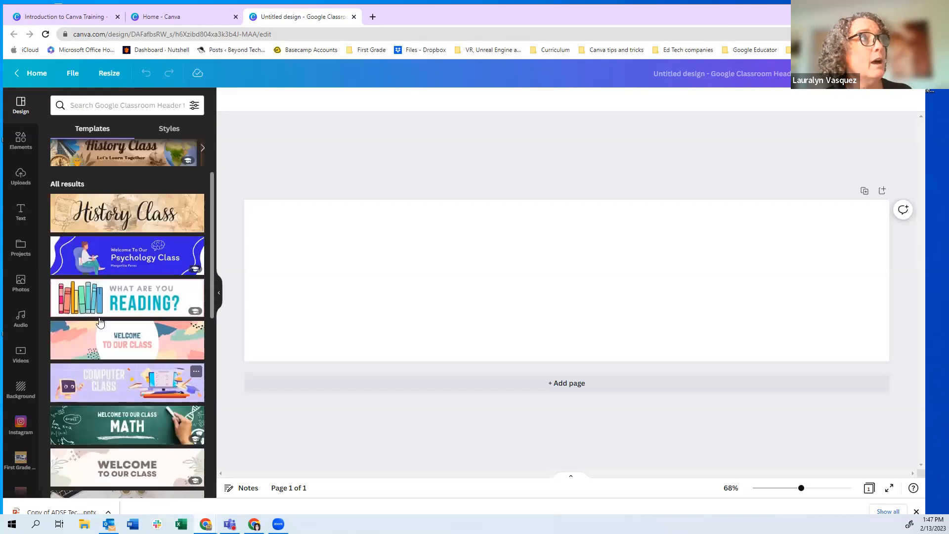
Return to Canva Home and start a new 18 × 24 in Poster (US) design
{"action": "left_click", "coordinate": [157, 19]}
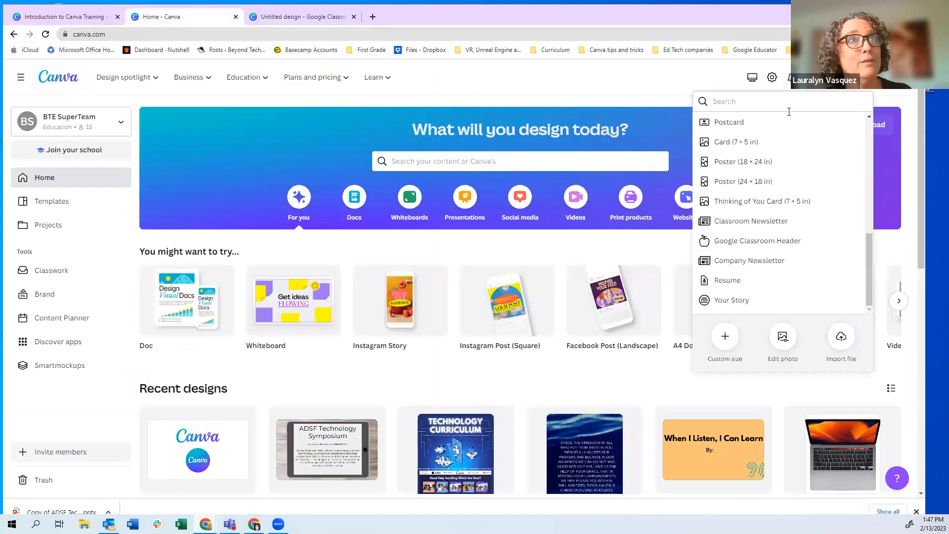
{"action": "left_click", "coordinate": [722, 162]}
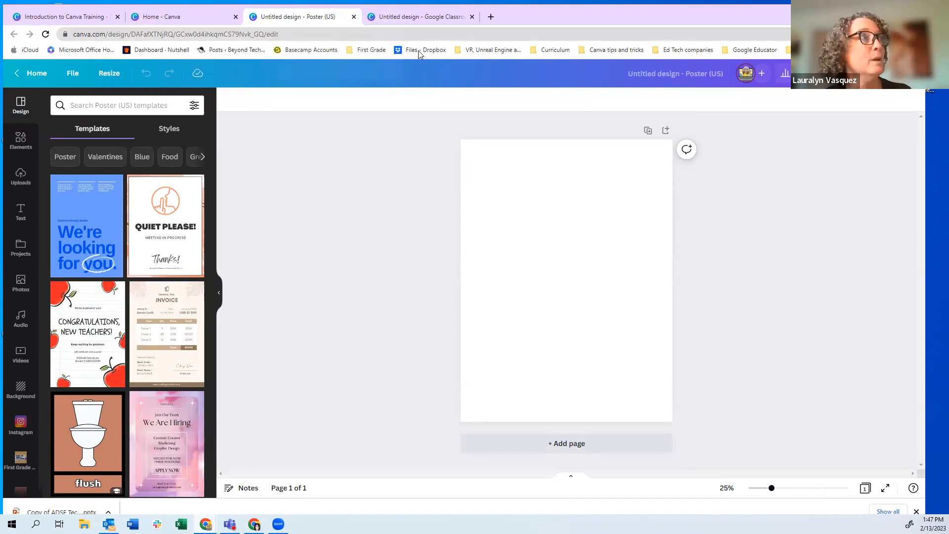
Open the Resize options for the blank poster, showing its 18 × 24 in size
{"action": "left_click", "coordinate": [109, 74]}
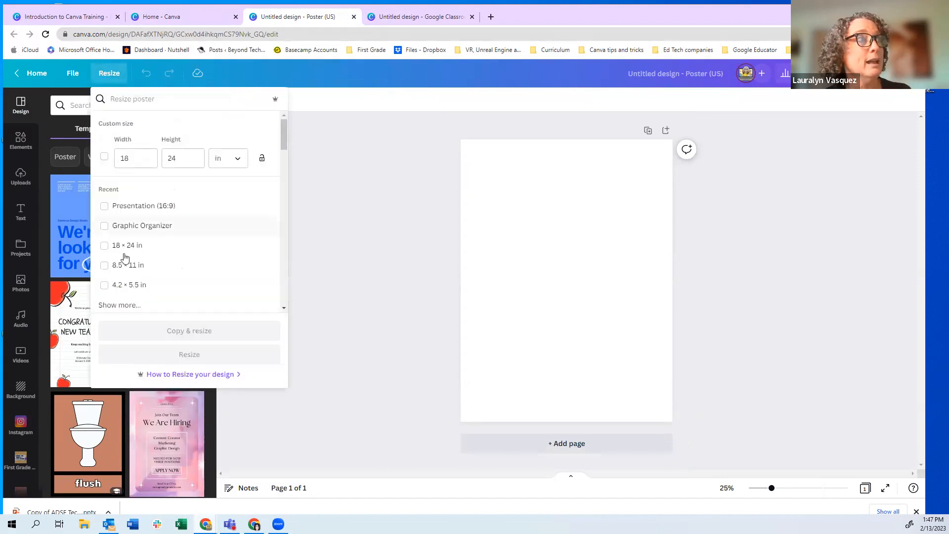
{"action": "scroll", "coordinate": [121, 262], "scroll_direction": "down", "scroll_amount": 2}
{"action": "scroll", "coordinate": [123, 260], "scroll_direction": "down", "scroll_amount": 4}
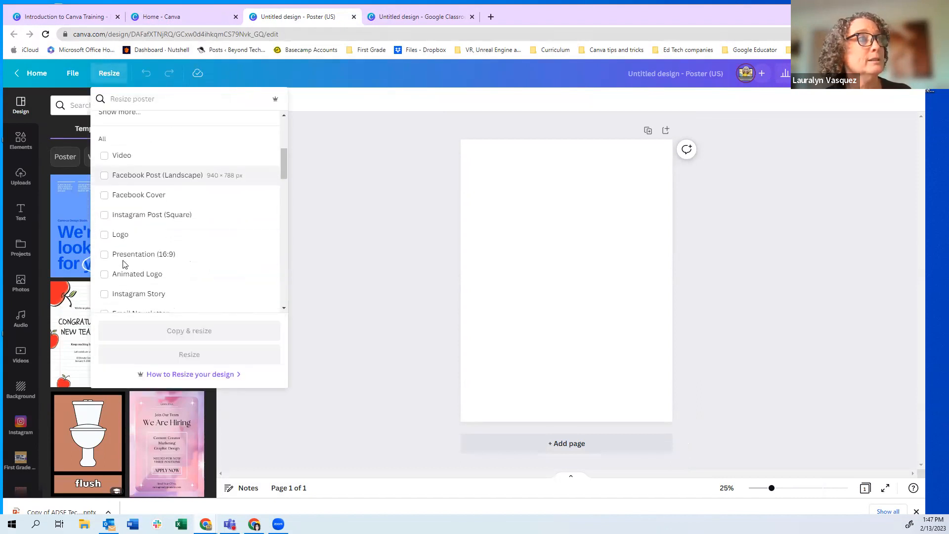
{"action": "scroll", "coordinate": [123, 260], "scroll_direction": "down", "scroll_amount": 5}
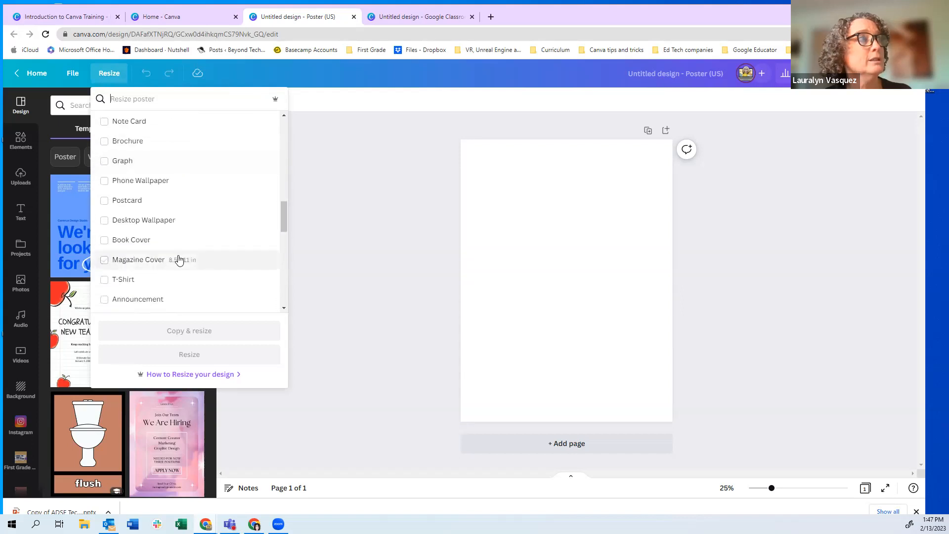
{"action": "scroll", "coordinate": [184, 259], "scroll_direction": "down", "scroll_amount": 2}
{"action": "scroll", "coordinate": [203, 259], "scroll_direction": "down", "scroll_amount": 2}
{"action": "scroll", "coordinate": [205, 259], "scroll_direction": "down", "scroll_amount": 2}
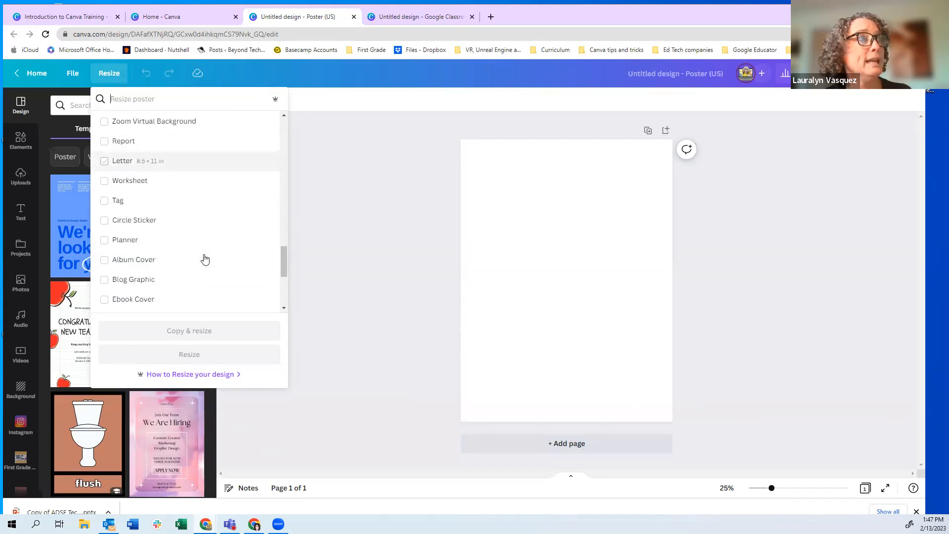
{"action": "scroll", "coordinate": [205, 259], "scroll_direction": "down", "scroll_amount": 2}
{"action": "scroll", "coordinate": [205, 259], "scroll_direction": "down", "scroll_amount": 2}
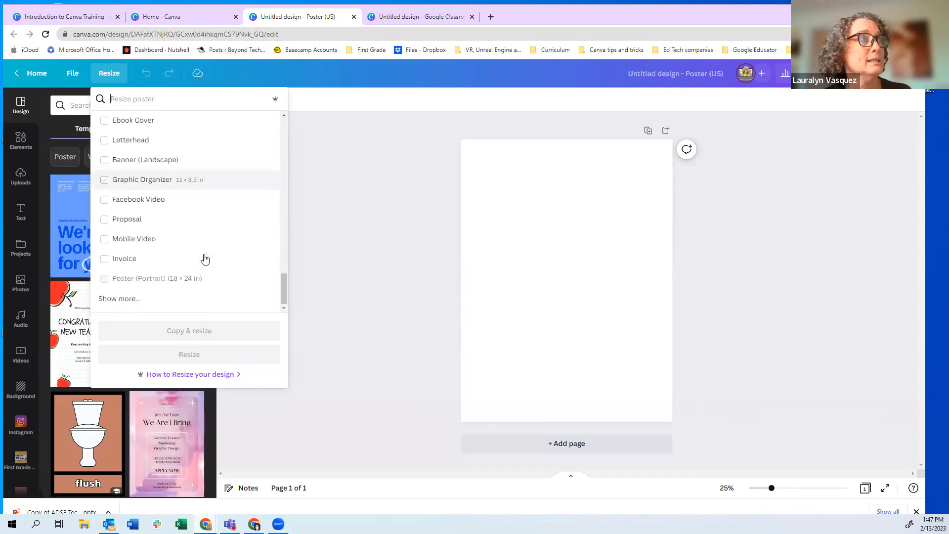
{"action": "left_click", "coordinate": [404, 17]}
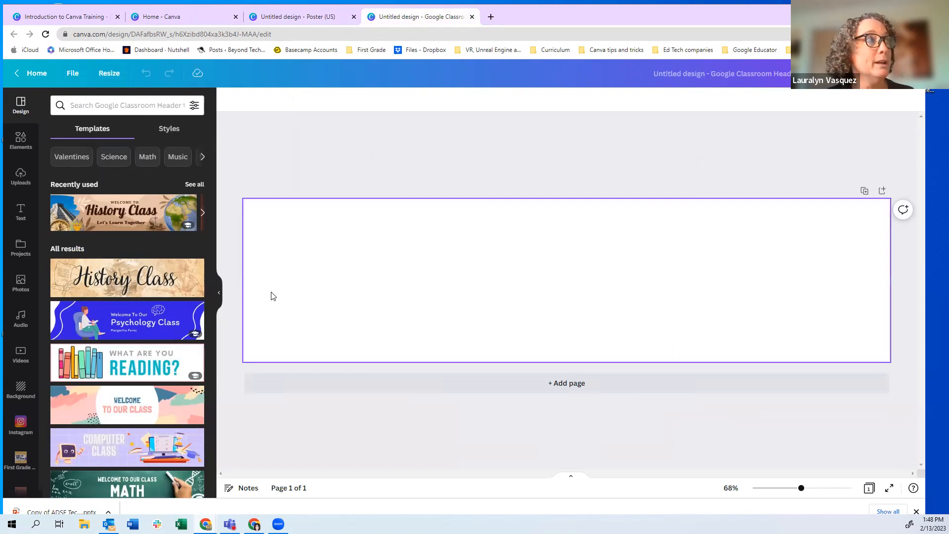
{"action": "left_click_drag", "start_coordinate": [40, 298], "coordinate": [40, 267]}
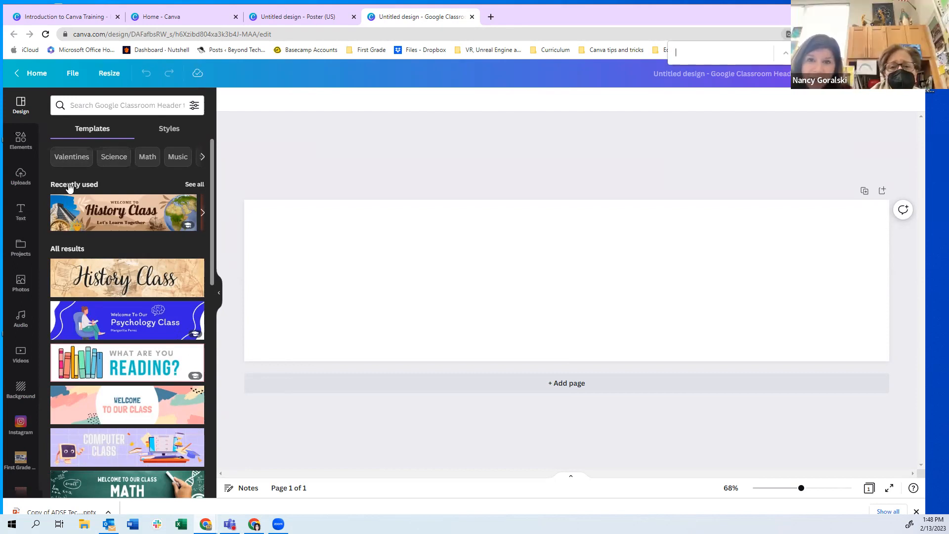
{"action": "left_click", "coordinate": [297, 16]}
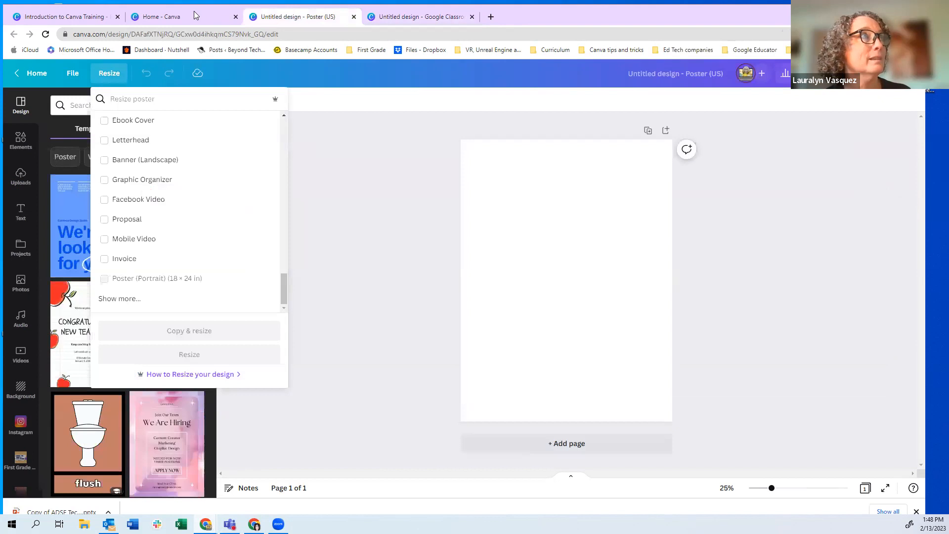
Browse the Create a design list on Canva Home, then return to the blank Google Classroom Header tab
{"action": "left_click", "coordinate": [171, 16]}
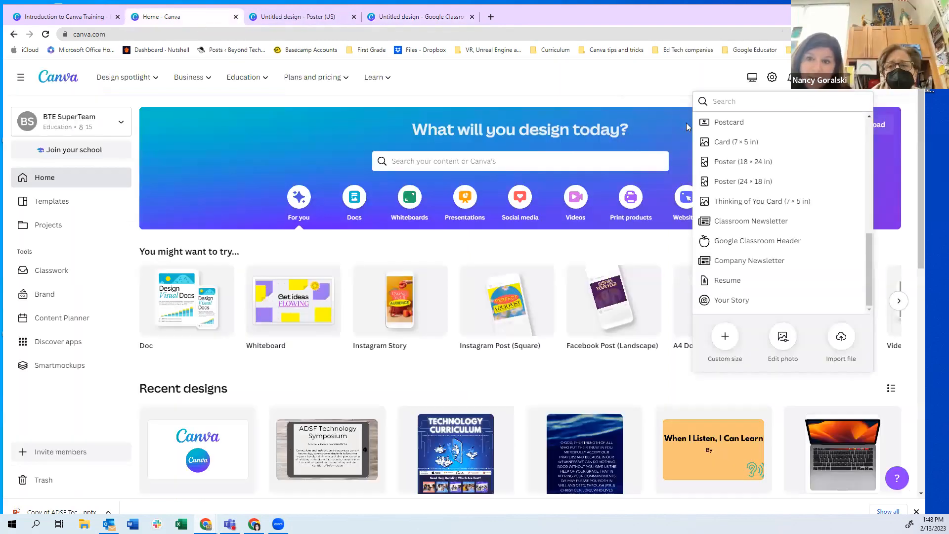
{"action": "left_click", "coordinate": [607, 88]}
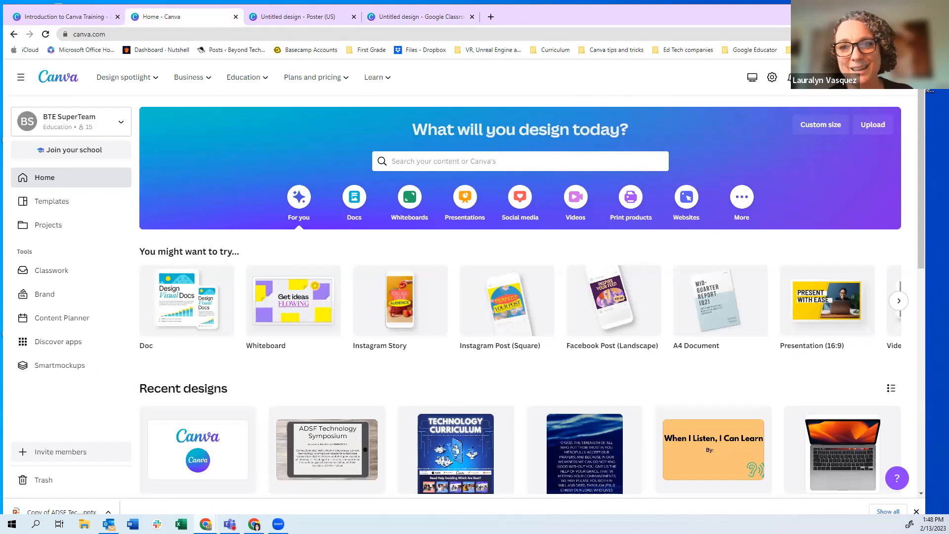
{"action": "left_click", "coordinate": [840, 77]}
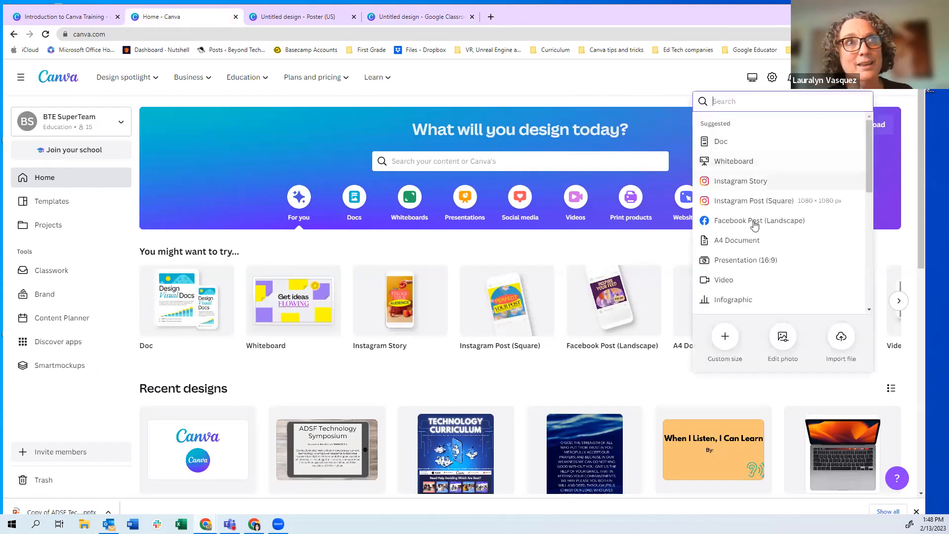
{"action": "scroll", "coordinate": [747, 260], "scroll_direction": "down", "scroll_amount": 3}
{"action": "scroll", "coordinate": [746, 265], "scroll_direction": "down", "scroll_amount": 2}
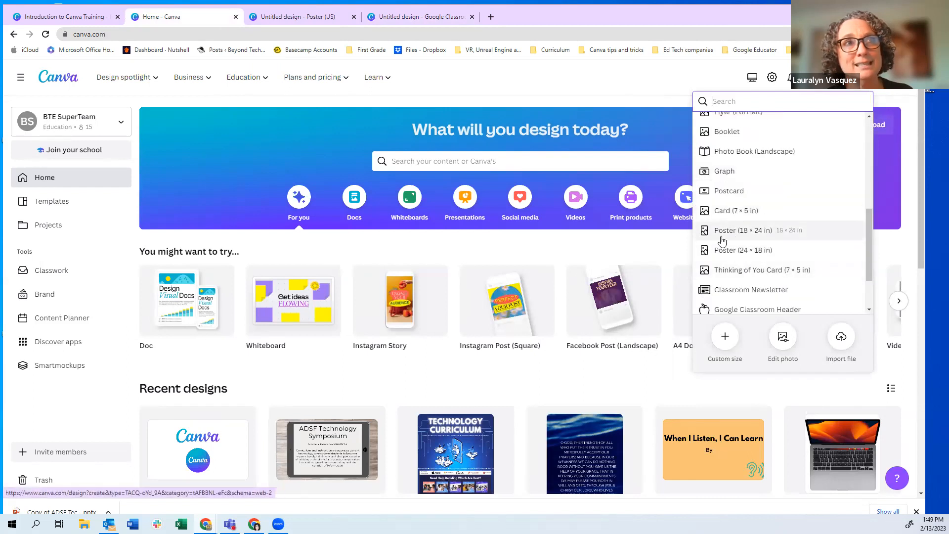
{"action": "left_click_drag", "start_coordinate": [868, 247], "coordinate": [868, 111]}
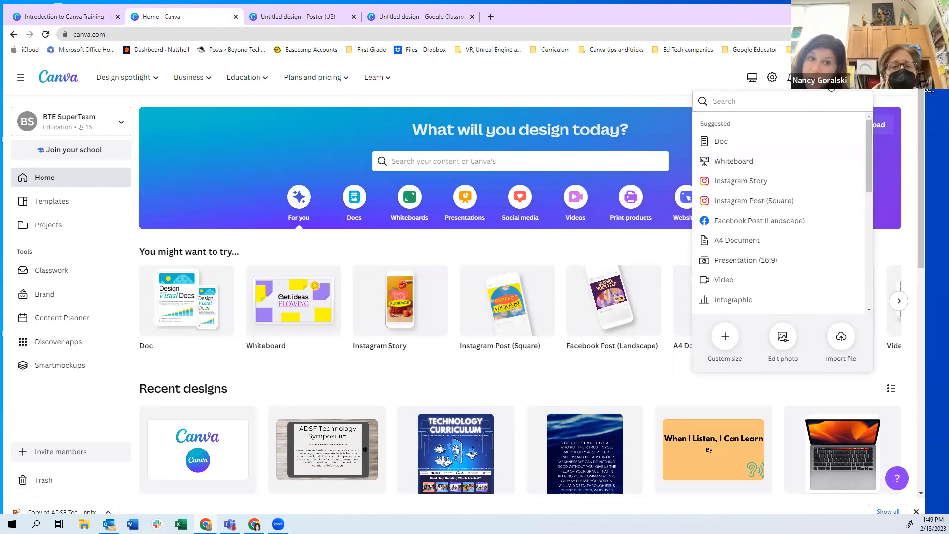
{"action": "left_click", "coordinate": [415, 21]}
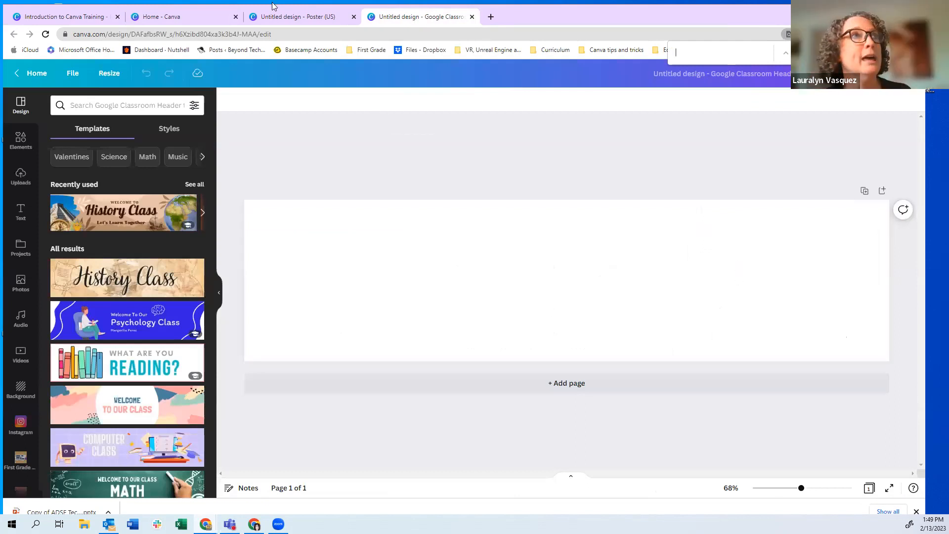
Search Canva's design types for 'google header' and return to the blank Google Classroom Header design
{"action": "left_click", "coordinate": [186, 18]}
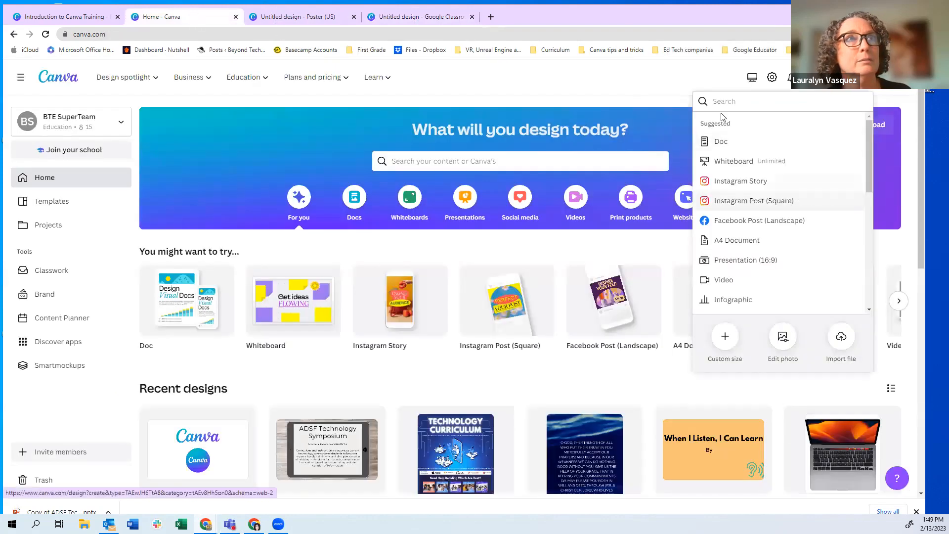
{"action": "type", "text": "googl"}
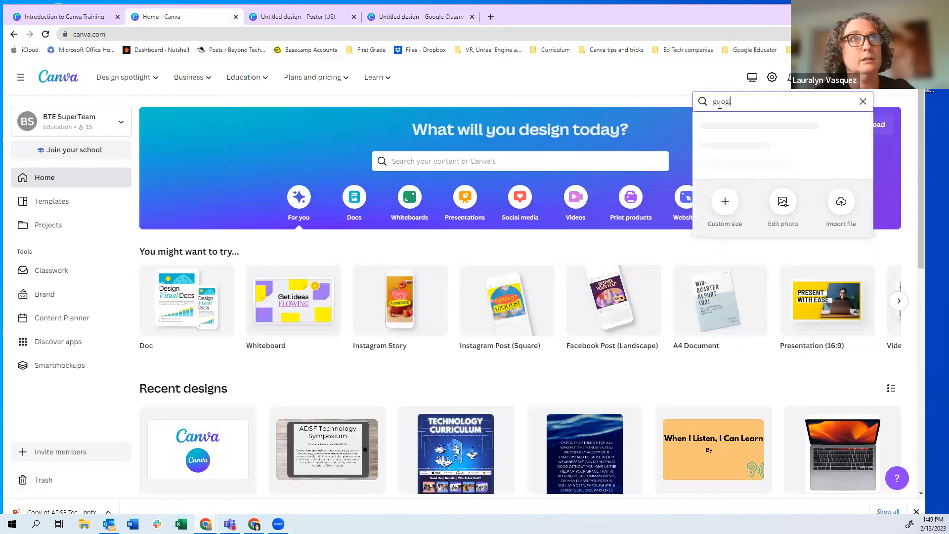
{"action": "type", "text": "e header"}
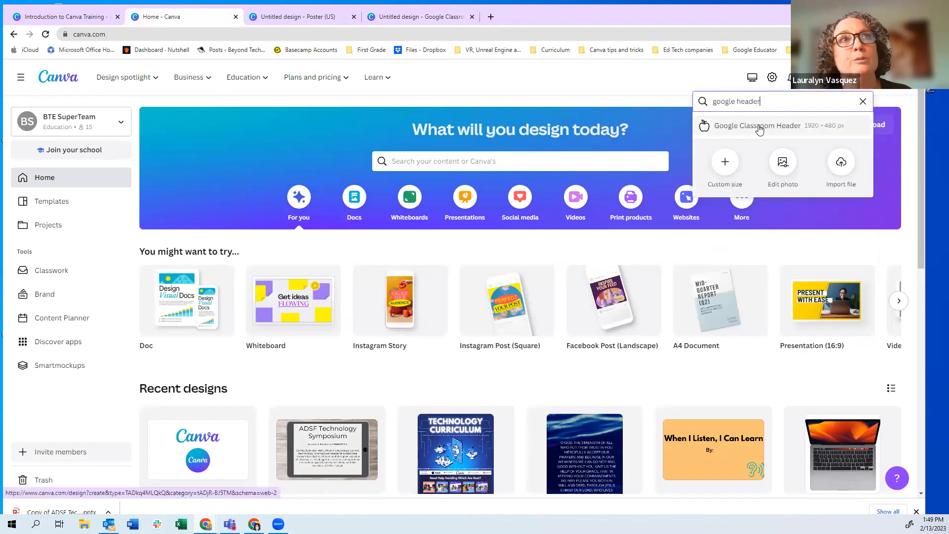
{"action": "left_click", "coordinate": [431, 22]}
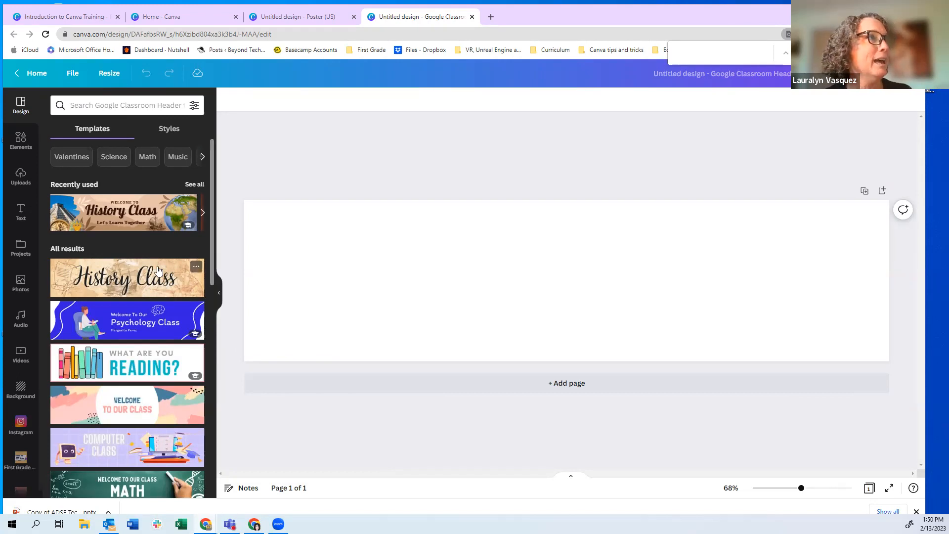
Apply the recently used 'Welcome to History Class' template to the header page
{"action": "scroll", "coordinate": [105, 248], "scroll_direction": "down", "scroll_amount": 2}
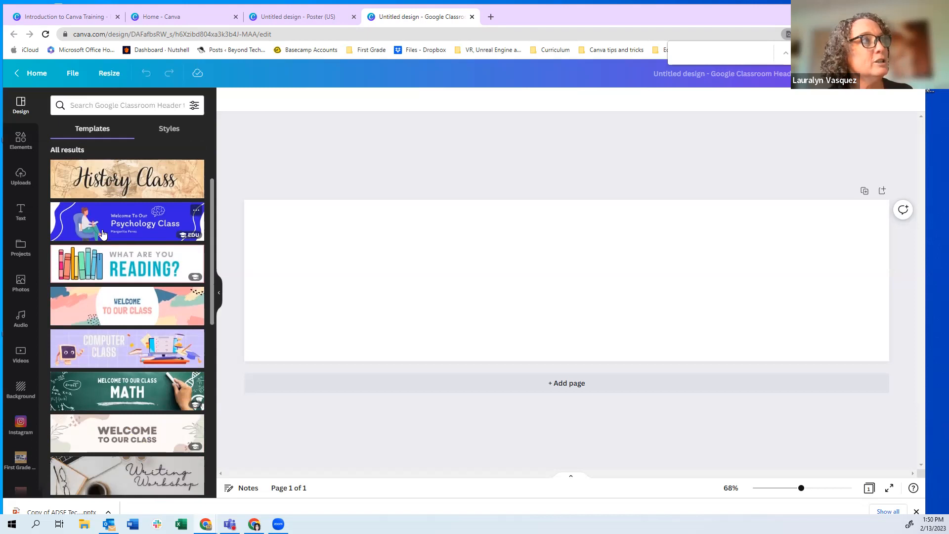
{"action": "scroll", "coordinate": [105, 245], "scroll_direction": "up", "scroll_amount": 2}
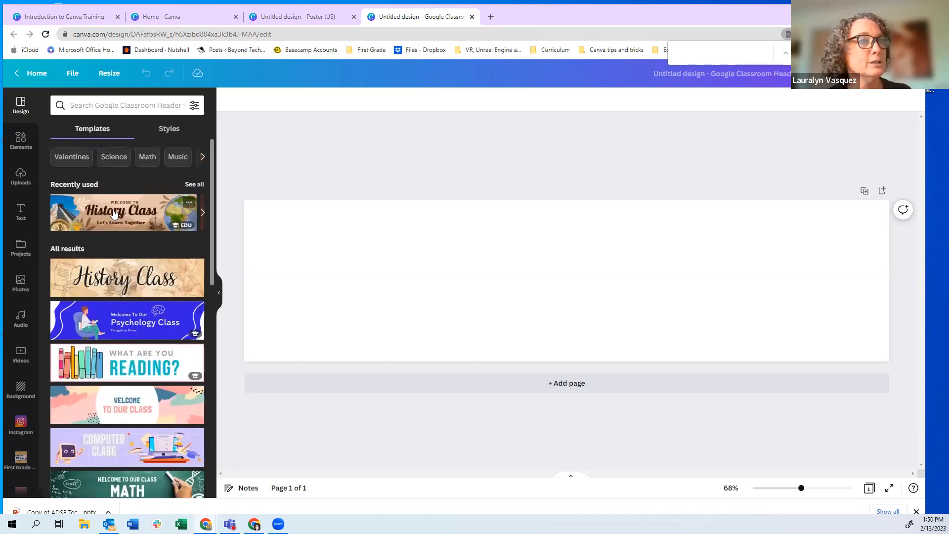
{"action": "left_click", "coordinate": [113, 213]}
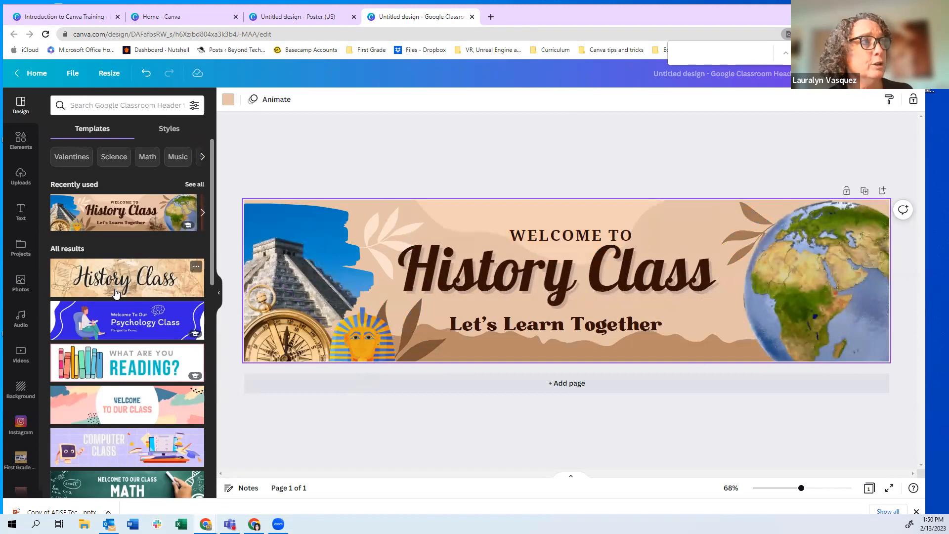
{"action": "scroll", "coordinate": [115, 305], "scroll_direction": "down", "scroll_amount": 1}
{"action": "scroll", "coordinate": [121, 321], "scroll_direction": "down", "scroll_amount": 3}
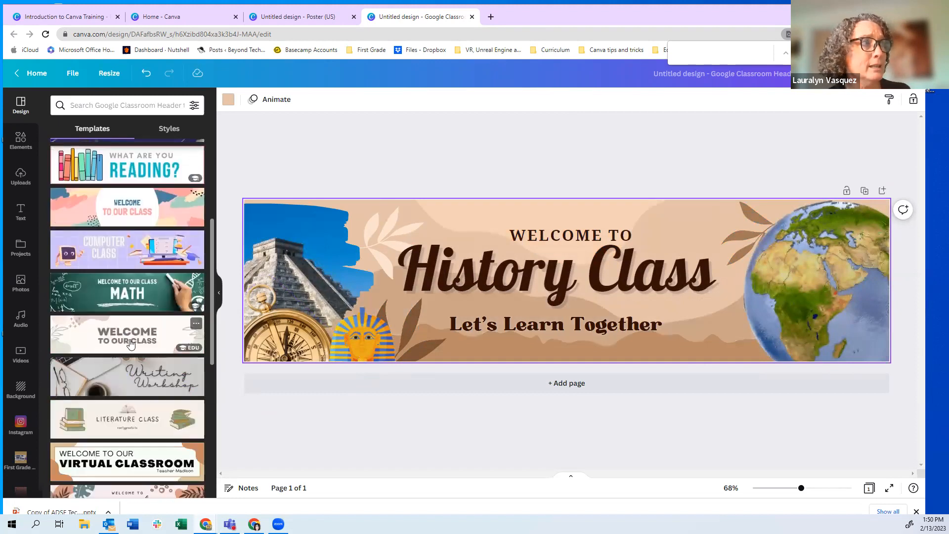
{"action": "scroll", "coordinate": [131, 342], "scroll_direction": "down", "scroll_amount": 5}
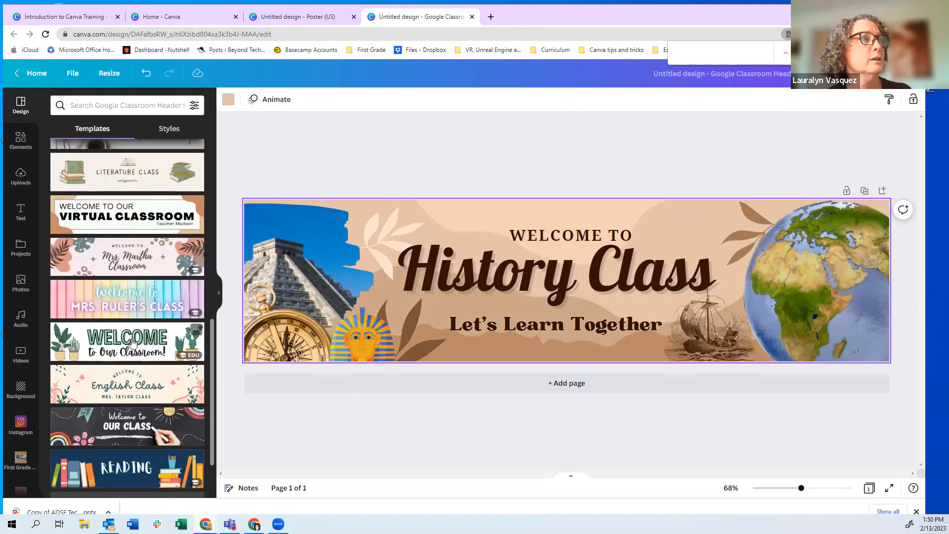
{"action": "scroll", "coordinate": [132, 341], "scroll_direction": "down", "scroll_amount": 4}
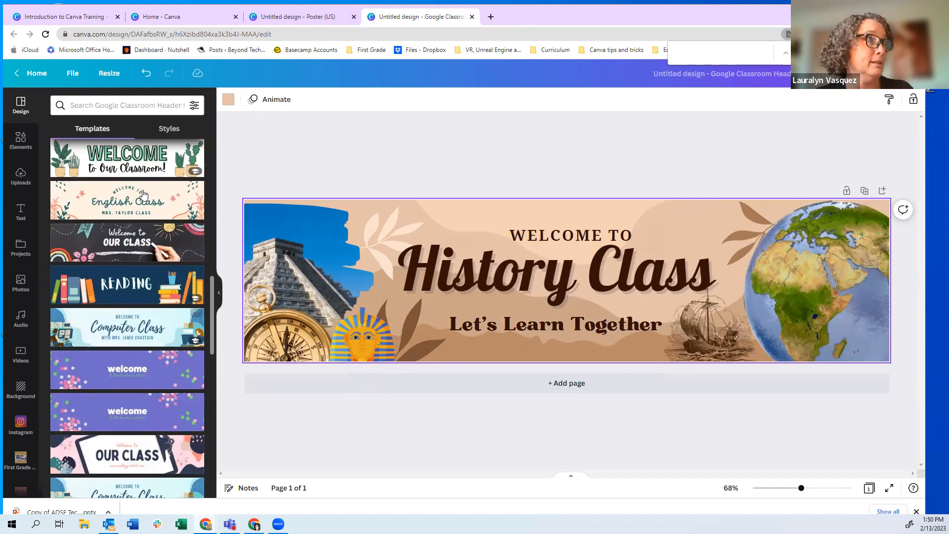
{"action": "scroll", "coordinate": [116, 262], "scroll_direction": "up", "scroll_amount": 2}
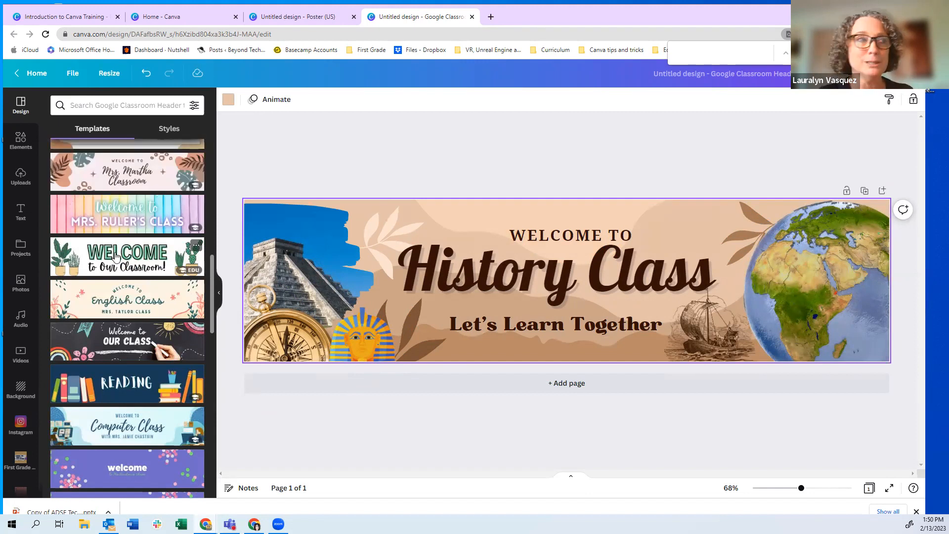
Try the chalkboard Our Class template, then switch the header to the light-blue Computer Class template
{"action": "left_click", "coordinate": [113, 342]}
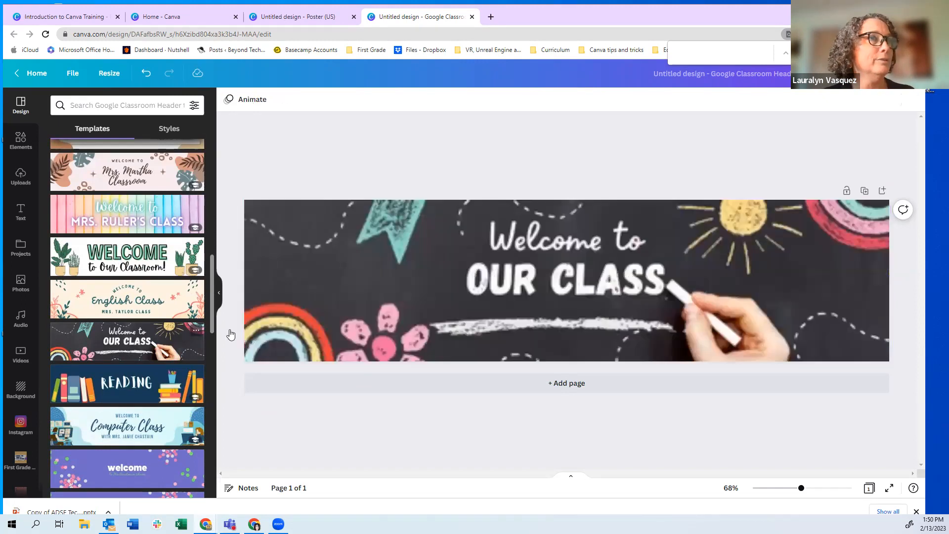
{"action": "left_click", "coordinate": [464, 313]}
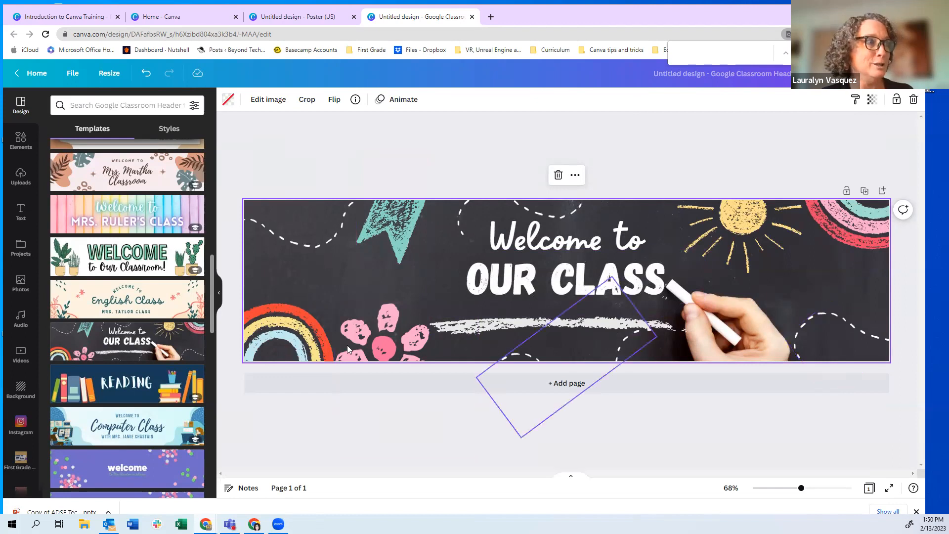
{"action": "scroll", "coordinate": [122, 381], "scroll_direction": "down", "scroll_amount": 2}
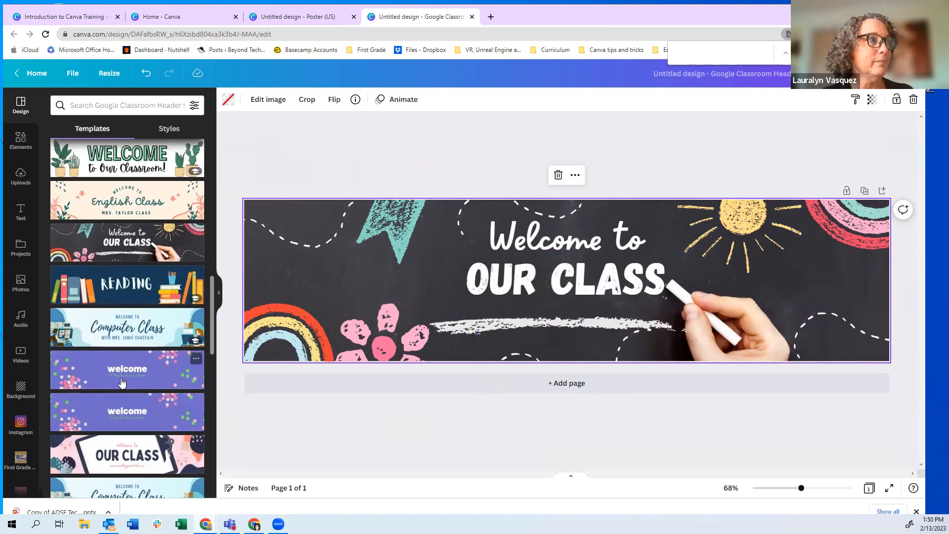
{"action": "left_click", "coordinate": [119, 330]}
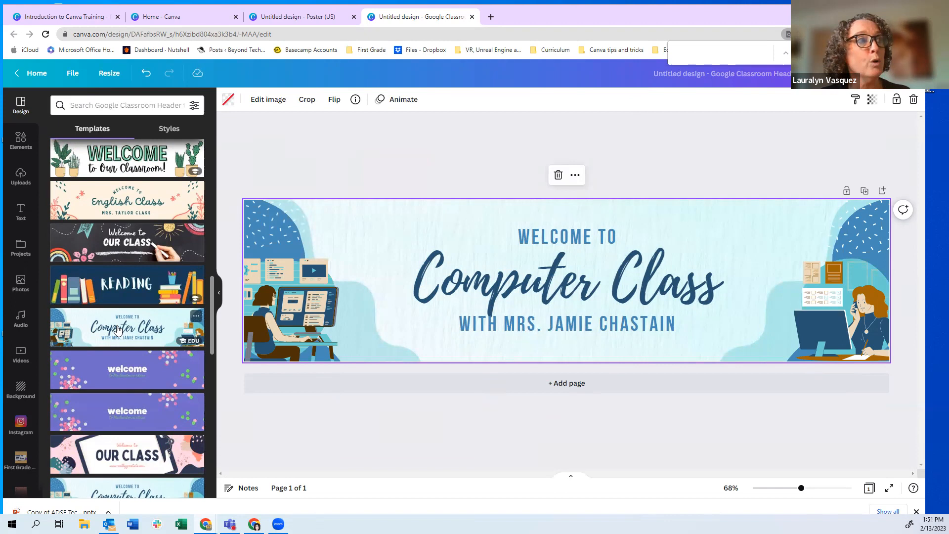
{"action": "left_click_drag", "start_coordinate": [210, 317], "coordinate": [208, 360]}
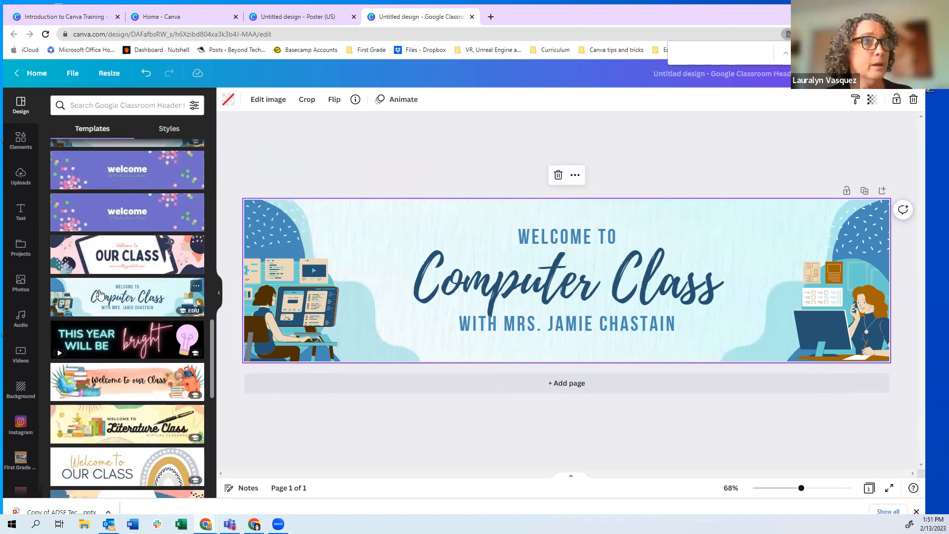
{"action": "left_click_drag", "start_coordinate": [210, 343], "coordinate": [206, 250]}
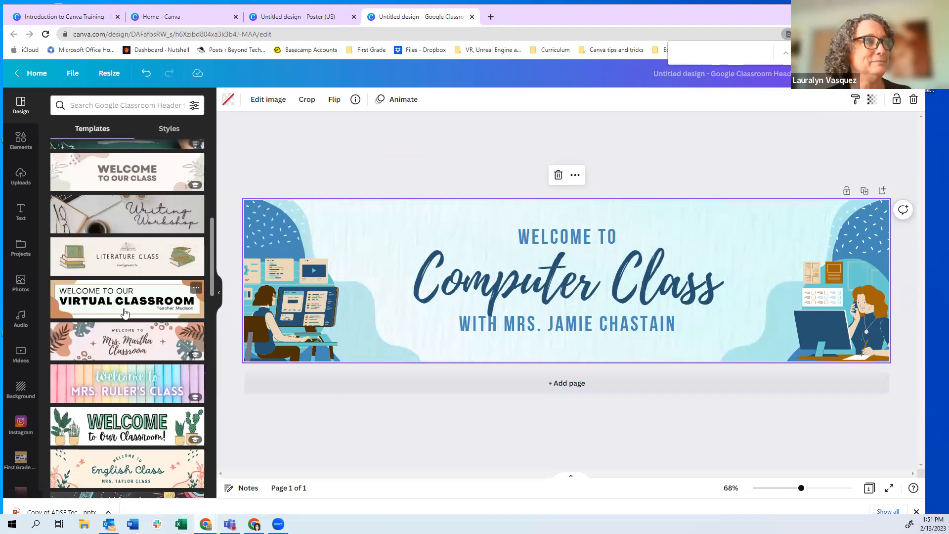
{"action": "scroll", "coordinate": [124, 313], "scroll_direction": "up", "scroll_amount": 2}
{"action": "scroll", "coordinate": [124, 313], "scroll_direction": "up", "scroll_amount": 5}
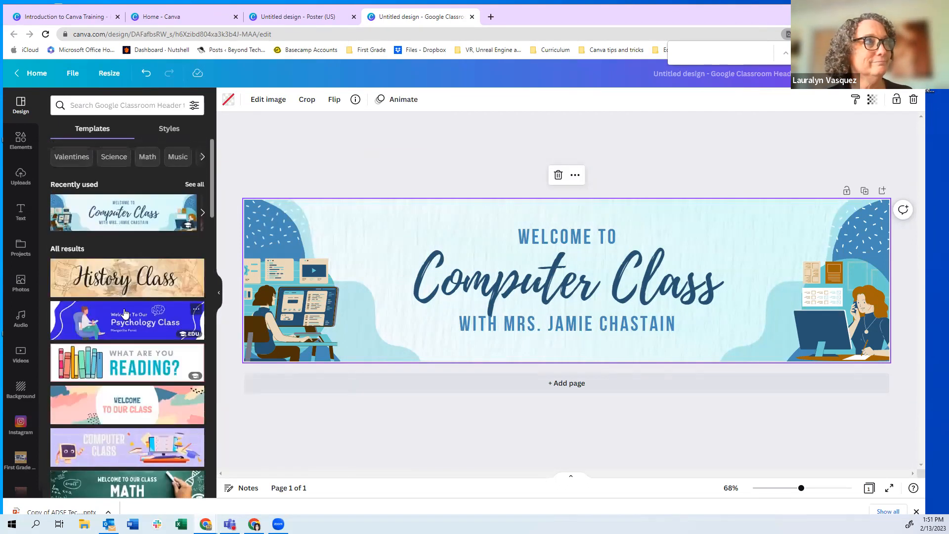
{"action": "scroll", "coordinate": [125, 313], "scroll_direction": "down", "scroll_amount": 10}
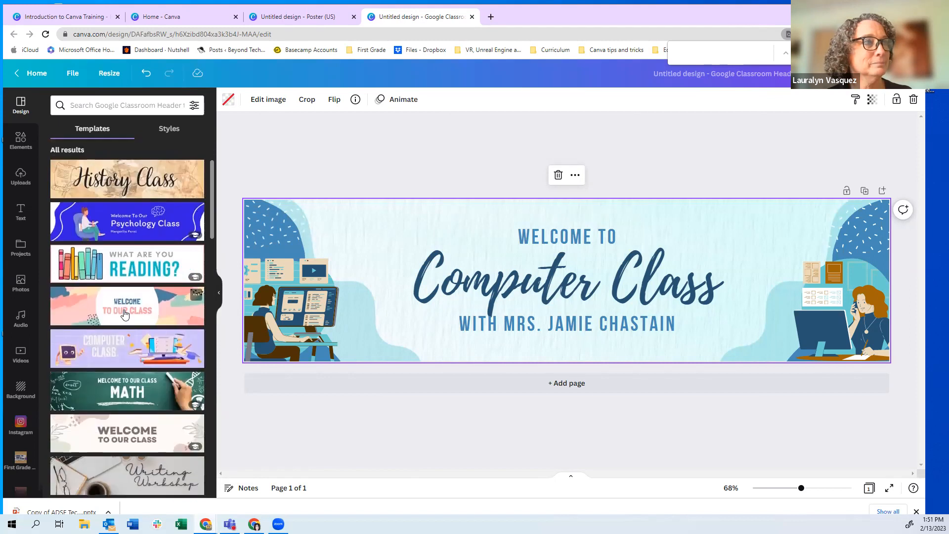
{"action": "scroll", "coordinate": [125, 317], "scroll_direction": "down", "scroll_amount": 3}
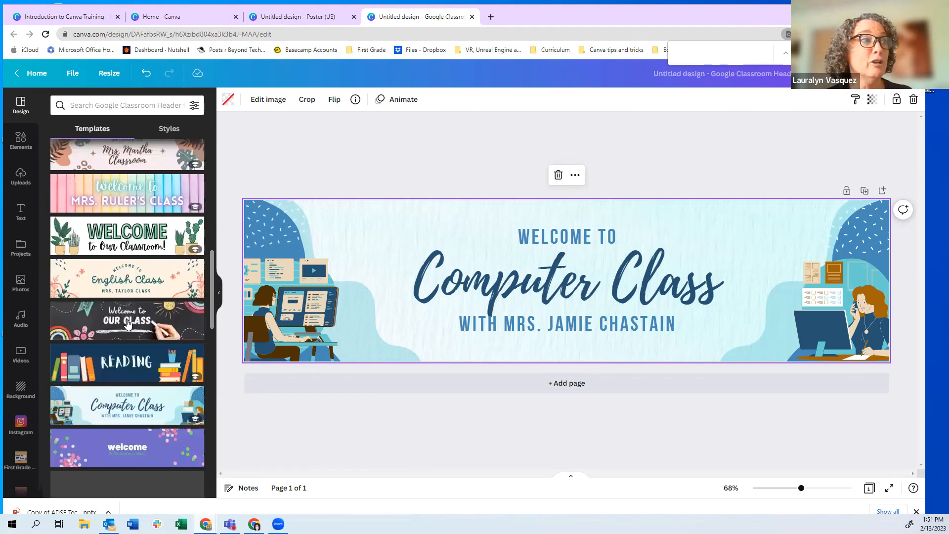
{"action": "scroll", "coordinate": [127, 322], "scroll_direction": "down", "scroll_amount": 3}
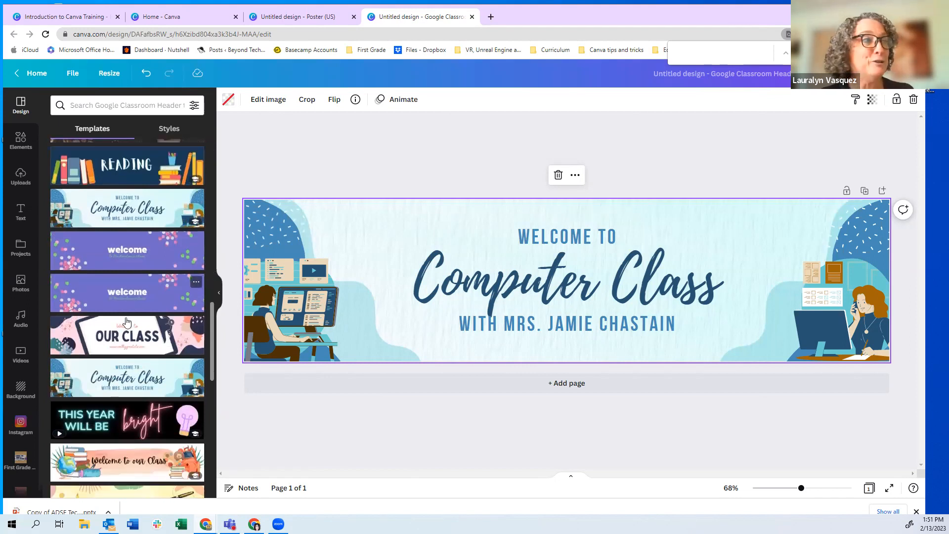
{"action": "scroll", "coordinate": [126, 320], "scroll_direction": "down", "scroll_amount": 5}
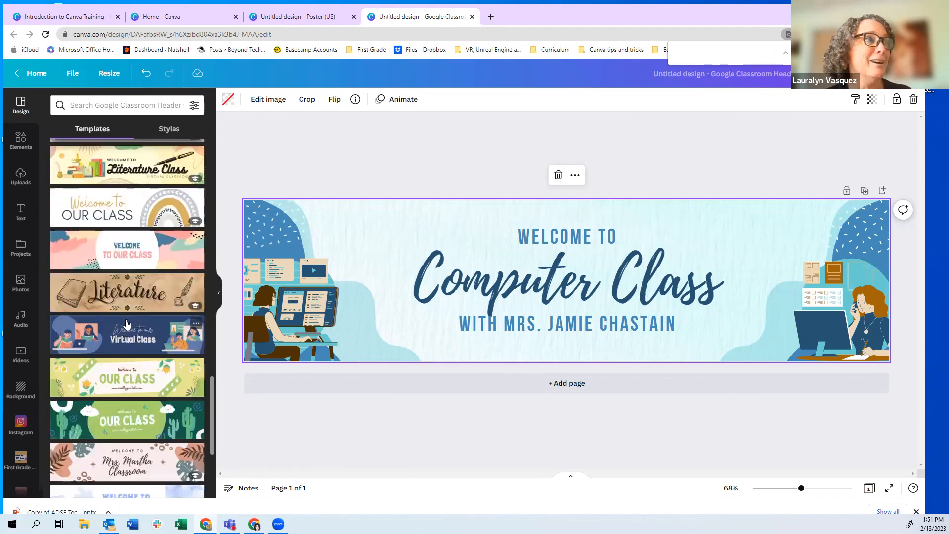
{"action": "scroll", "coordinate": [126, 319], "scroll_direction": "down", "scroll_amount": 4}
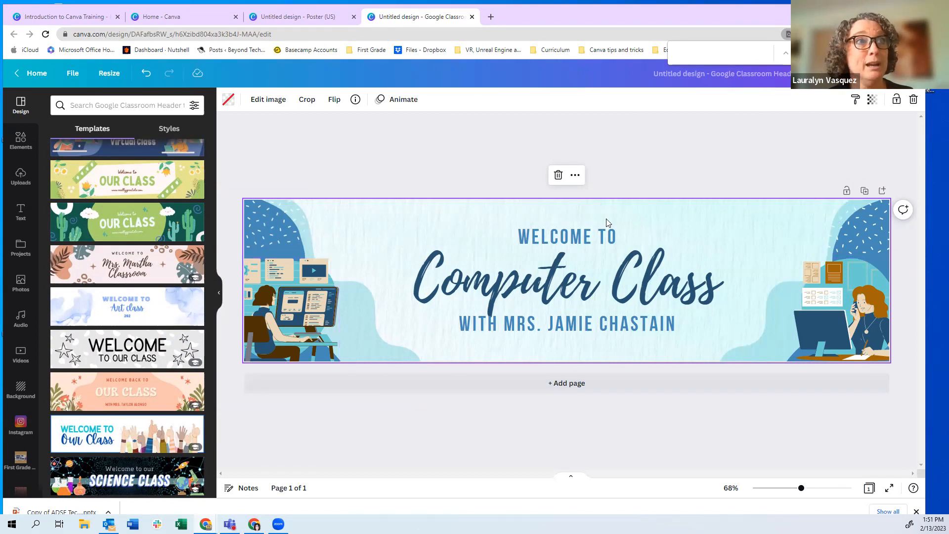
{"action": "left_click", "coordinate": [291, 304]}
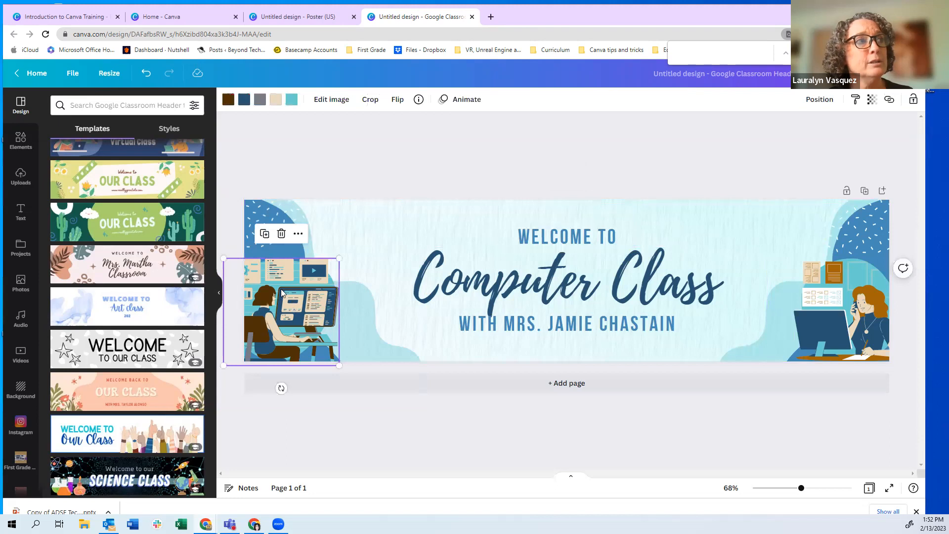
{"action": "left_click", "coordinate": [528, 284]}
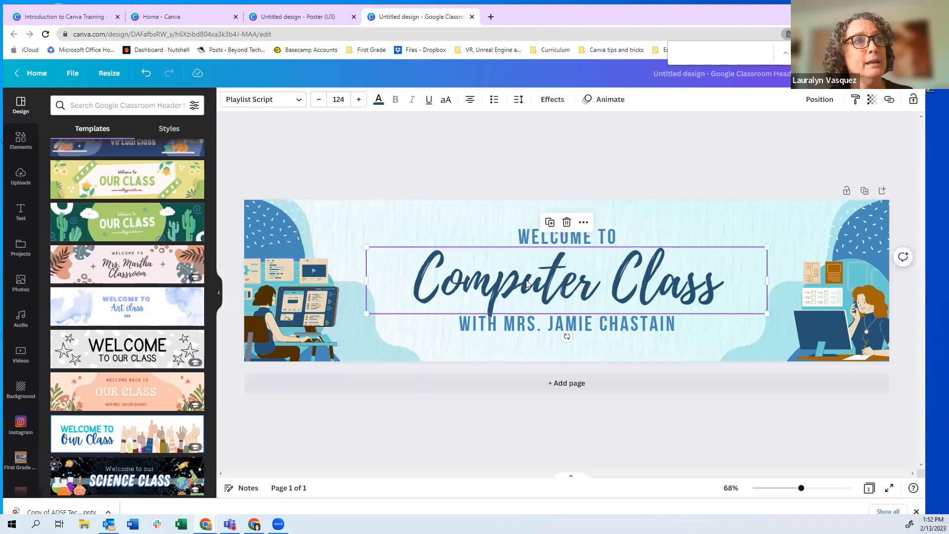
{"action": "left_click", "coordinate": [537, 241]}
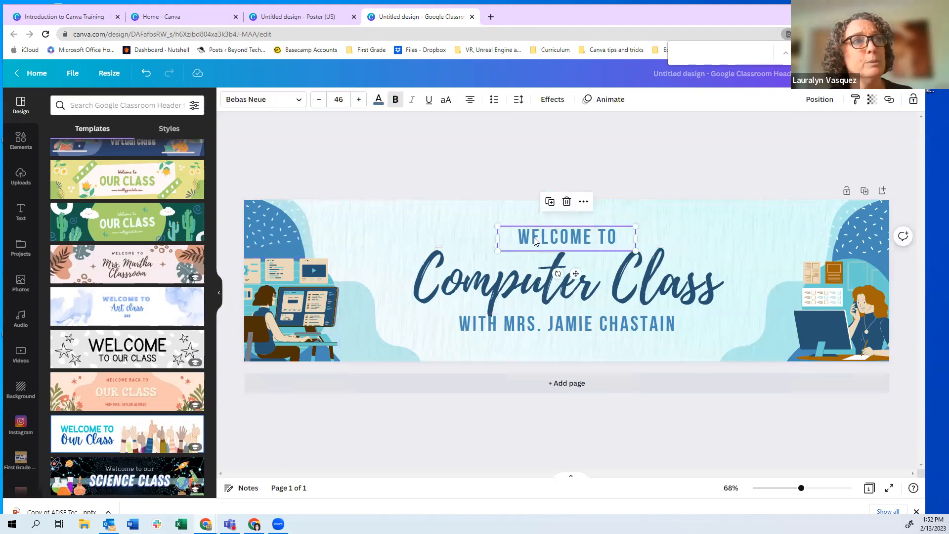
{"action": "left_click", "coordinate": [558, 323]}
{"action": "left_click", "coordinate": [819, 325]}
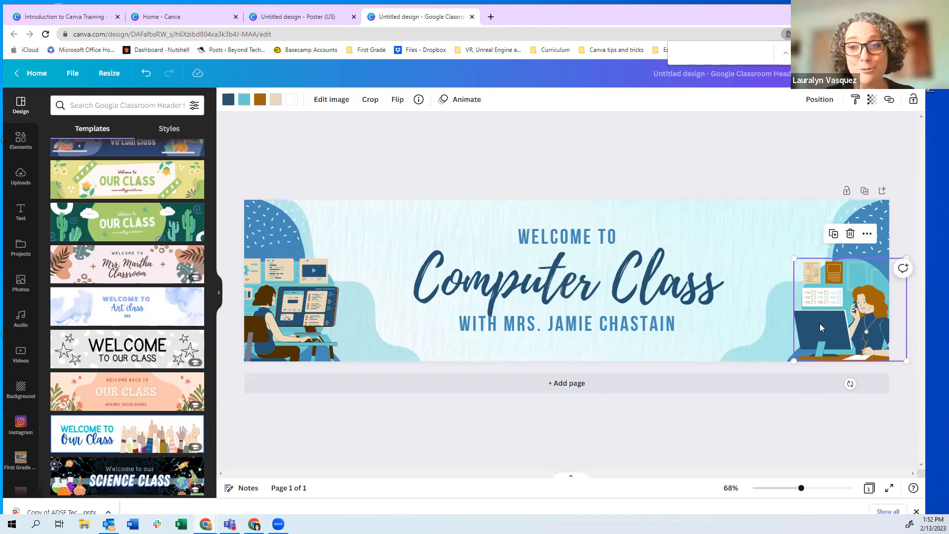
{"action": "left_click", "coordinate": [841, 244]}
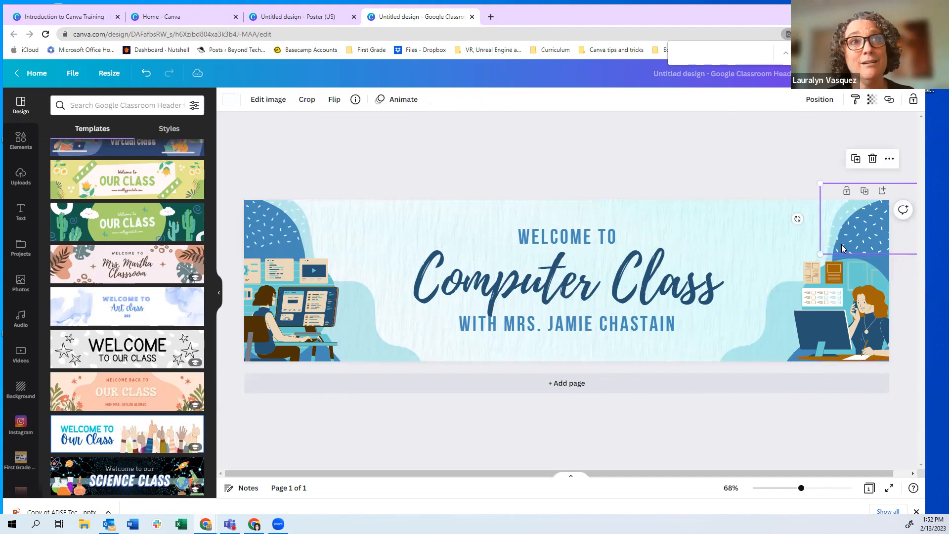
{"action": "left_click", "coordinate": [526, 242]}
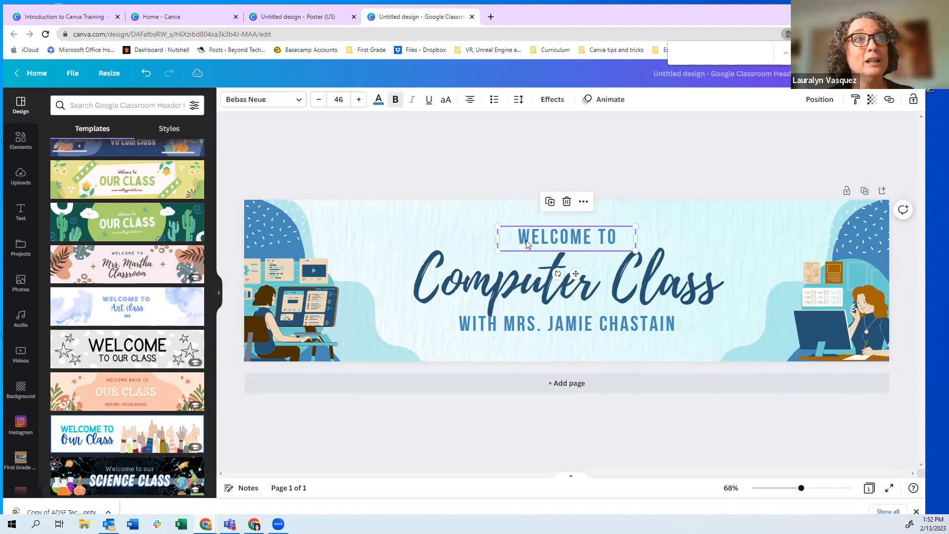
{"action": "left_click", "coordinate": [530, 291]}
{"action": "left_click", "coordinate": [531, 324]}
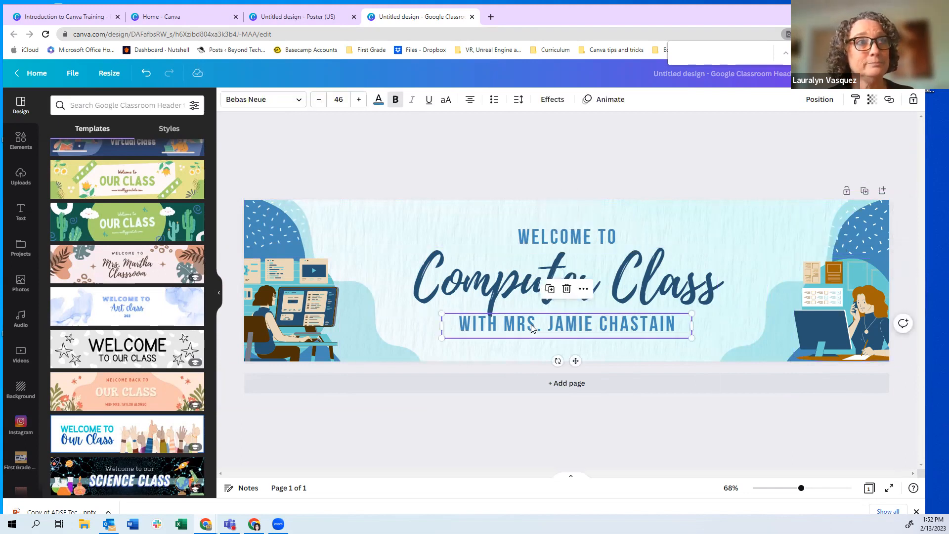
Replace the sample name after 'WITH MRS.' in the subtitle with the teacher's own name
{"action": "double_click", "coordinate": [558, 328]}
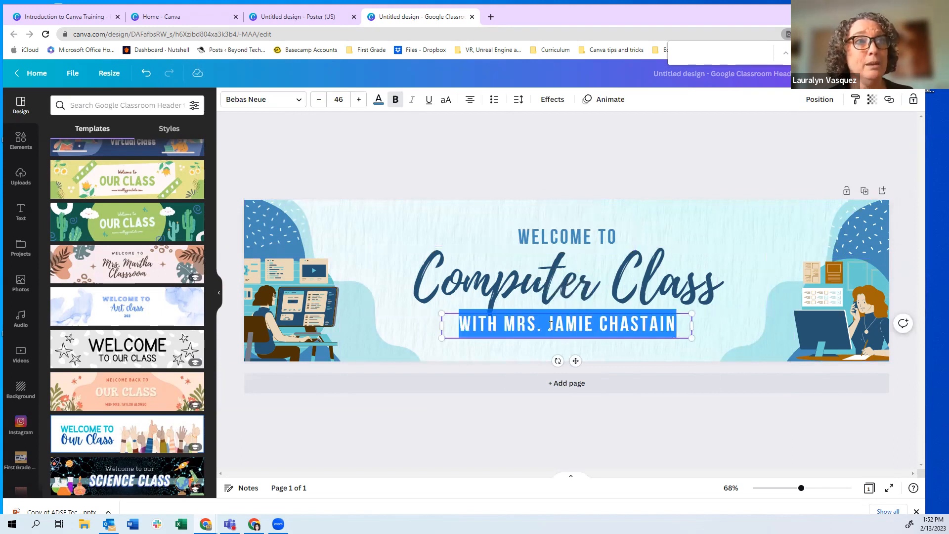
{"action": "left_click", "coordinate": [551, 325]}
{"action": "left_click_drag", "start_coordinate": [548, 325], "coordinate": [681, 324]}
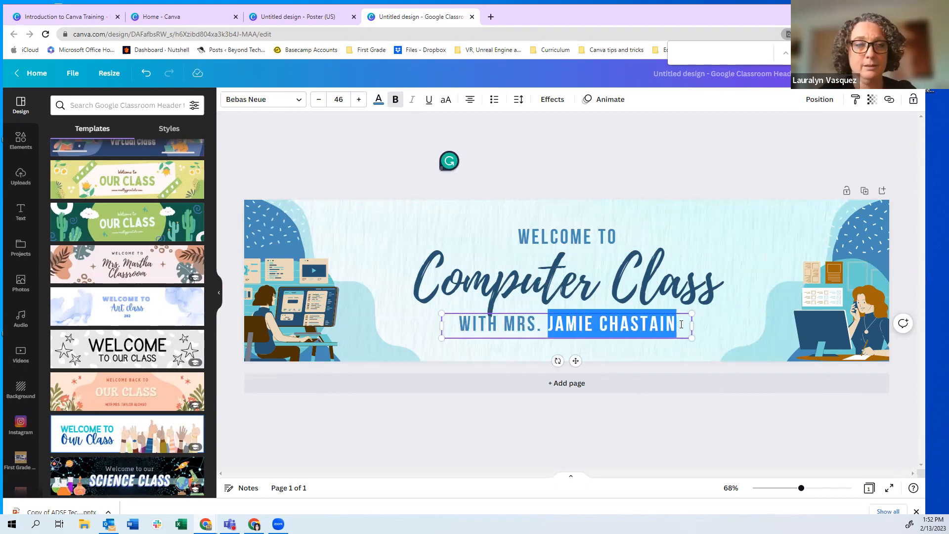
{"action": "type", "text": "LAURALYN VASQUEZ"}
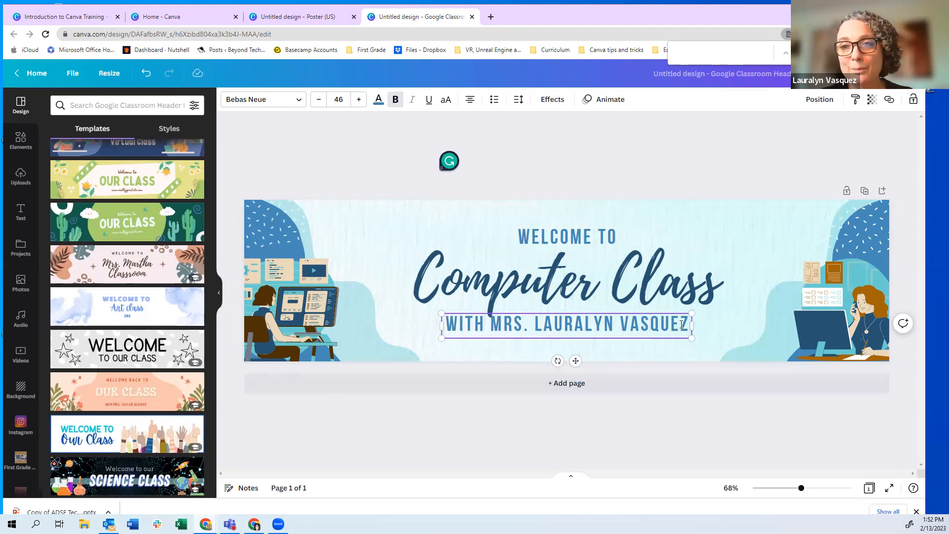
{"action": "left_click", "coordinate": [563, 238]}
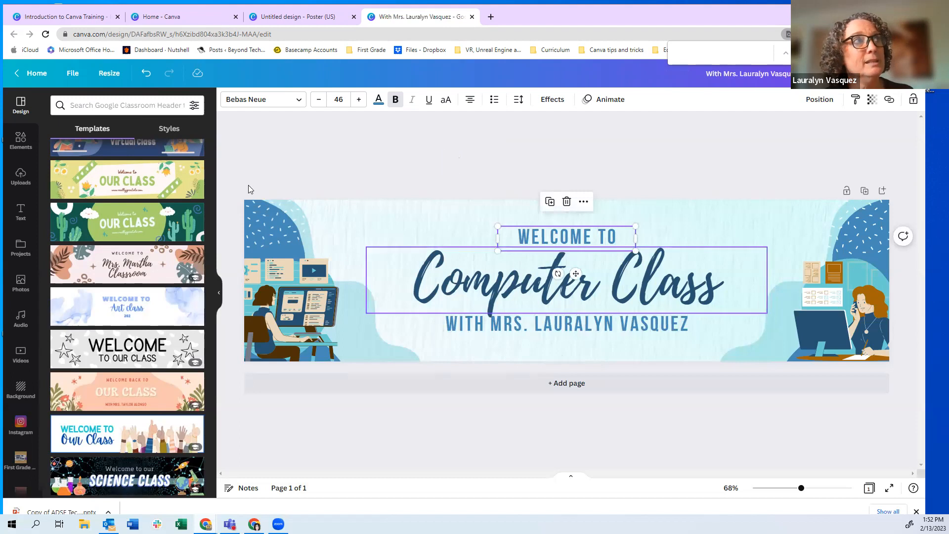
Select the teacher-name subtitle, check its Bebas Neue font list, and bring up text colour choices
{"action": "left_click", "coordinate": [549, 321]}
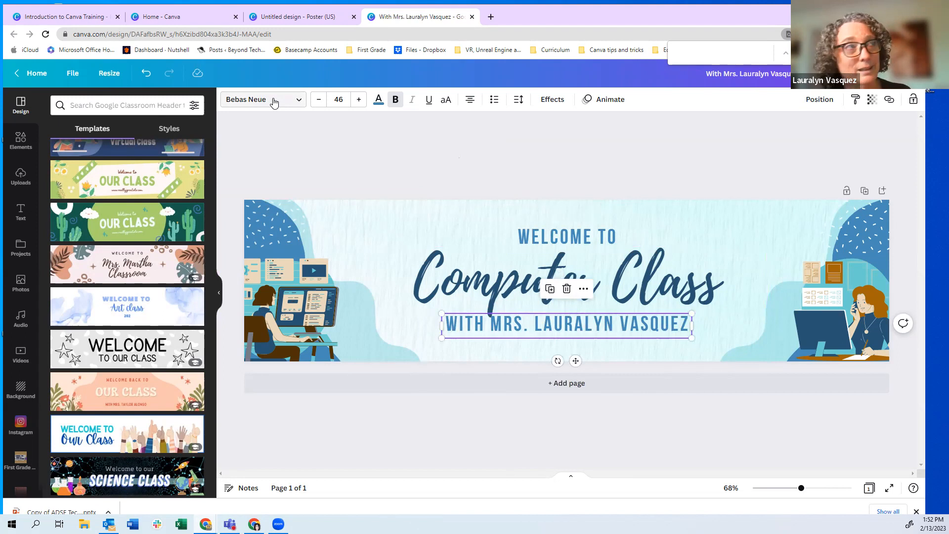
{"action": "left_click", "coordinate": [298, 103]}
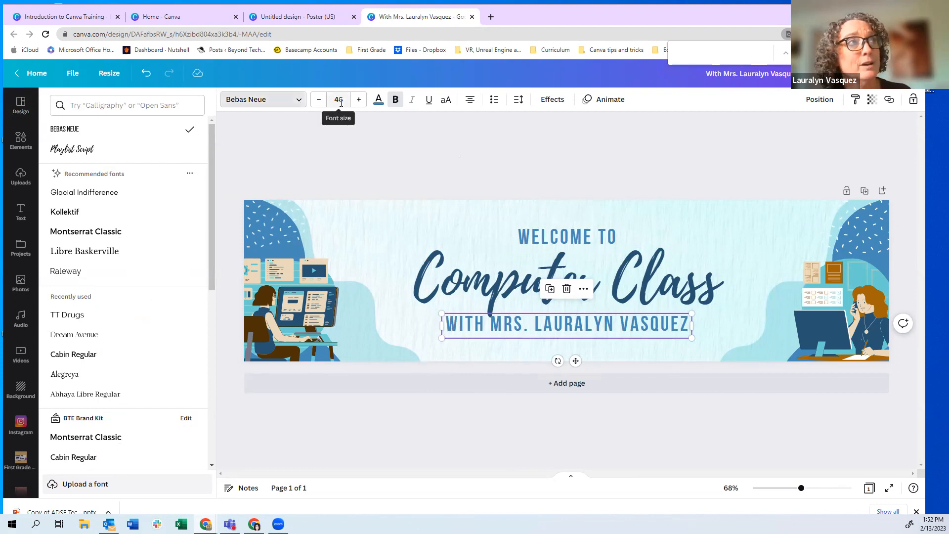
{"action": "left_click", "coordinate": [379, 107]}
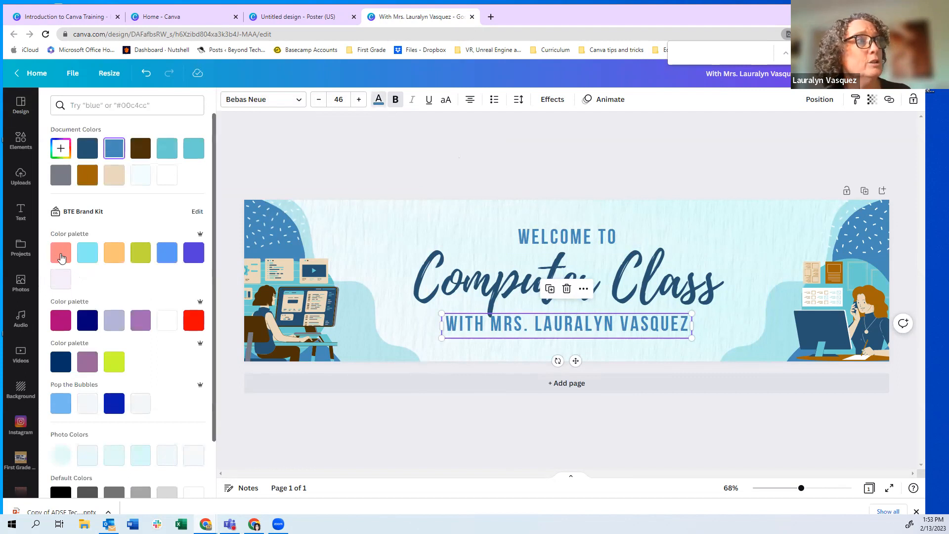
Colour the teacher-name subtitle magenta
{"action": "left_click", "coordinate": [58, 327]}
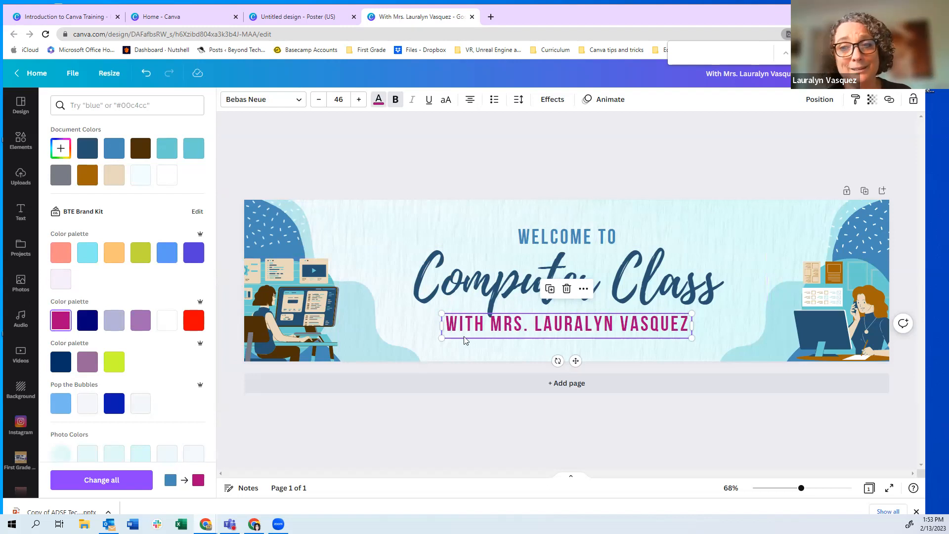
{"action": "double_click", "coordinate": [537, 325]}
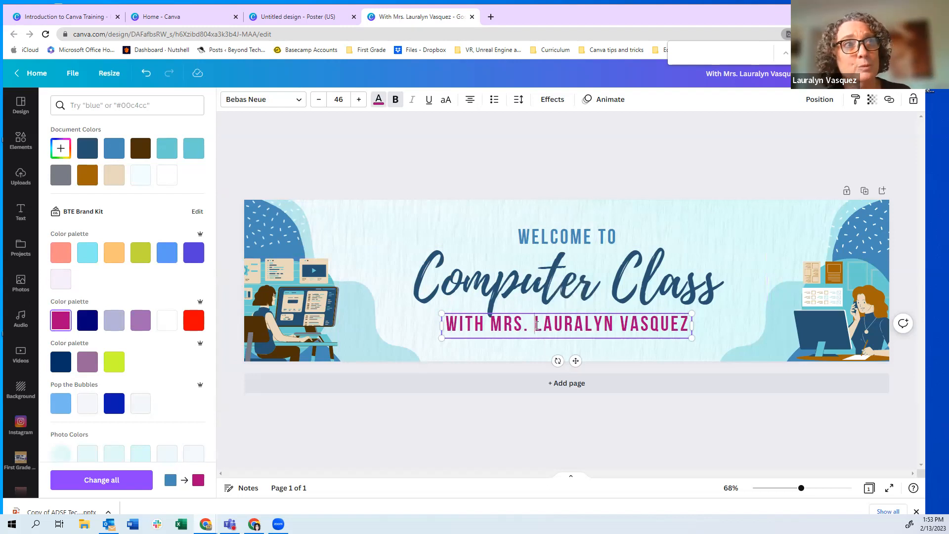
{"action": "left_click", "coordinate": [527, 319]}
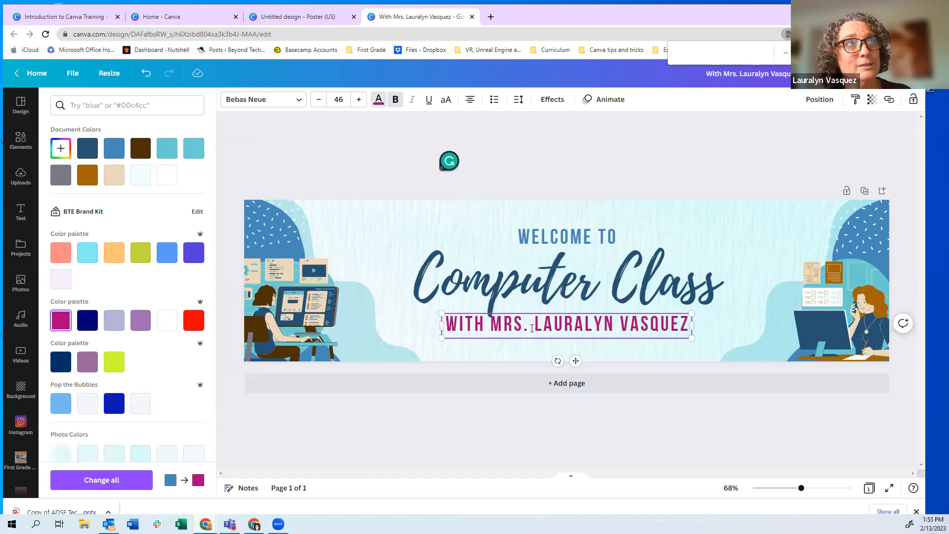
Set the subtitle to size 46 on one line, underlined and left-aligned
{"action": "left_click", "coordinate": [358, 100]}
{"action": "double_click", "coordinate": [358, 100]}
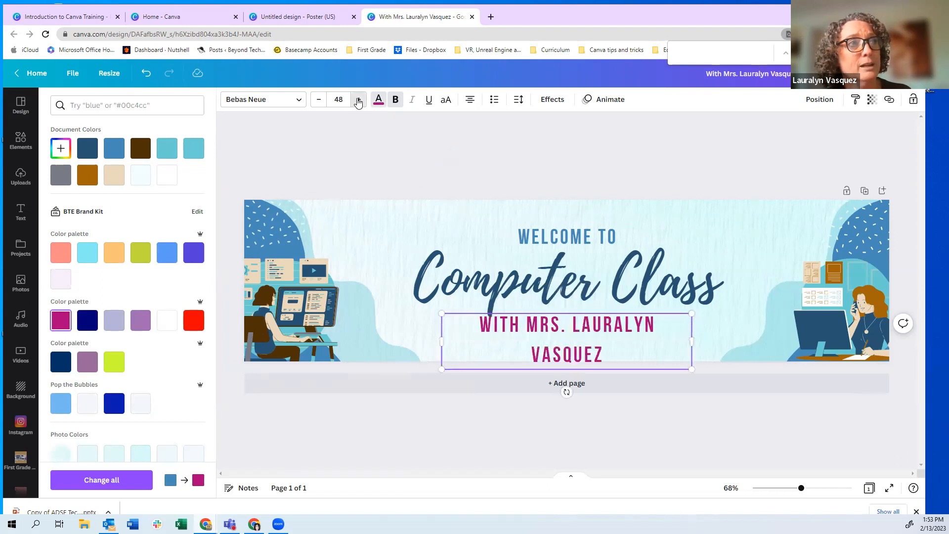
{"action": "left_click", "coordinate": [318, 100]}
{"action": "double_click", "coordinate": [319, 99]}
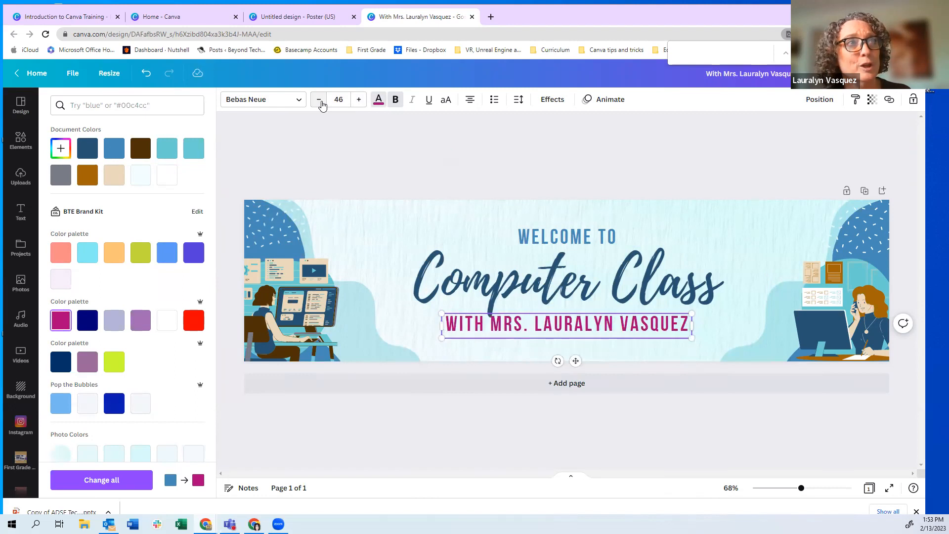
{"action": "left_click", "coordinate": [431, 107]}
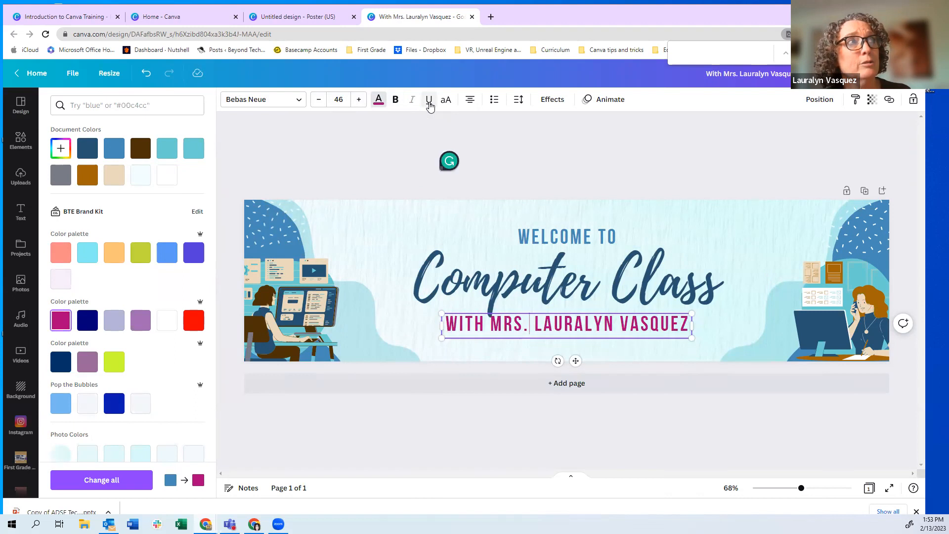
{"action": "left_click", "coordinate": [469, 101]}
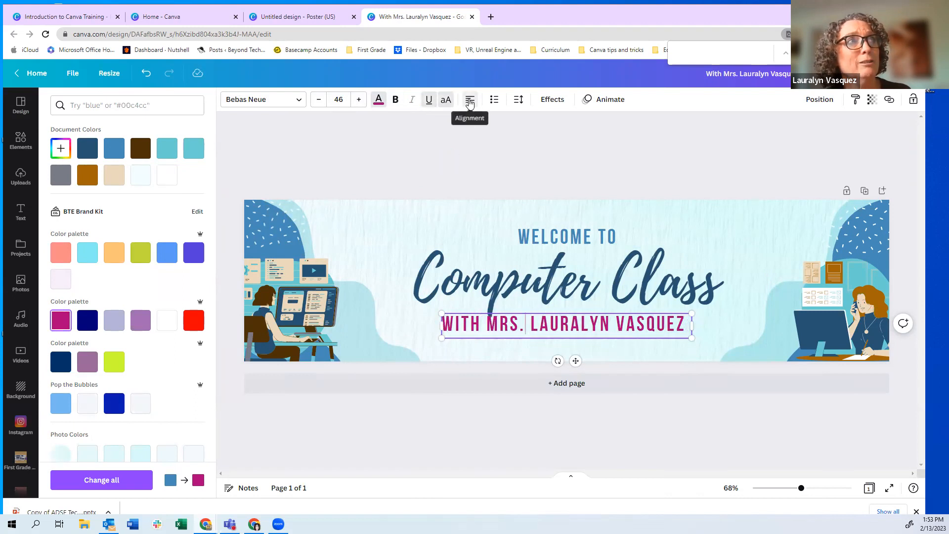
{"action": "left_click", "coordinate": [519, 100]}
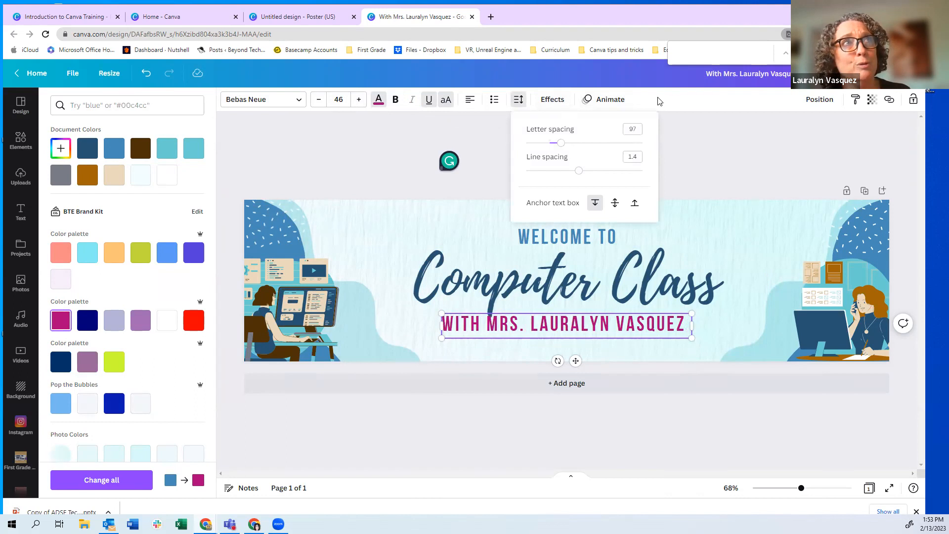
Preview Drift, then give the subtitle the Baseline text animation playing on enter
{"action": "left_click", "coordinate": [604, 101]}
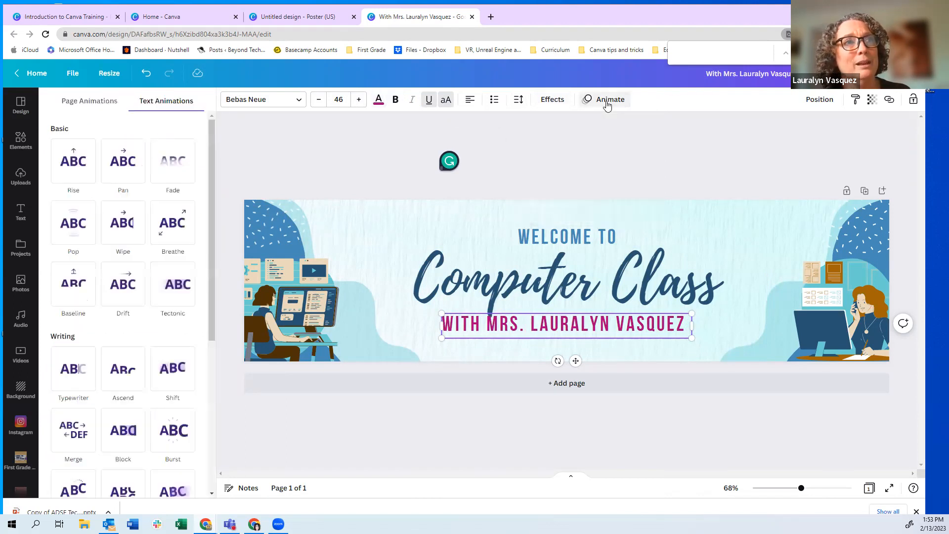
{"action": "left_click", "coordinate": [124, 293]}
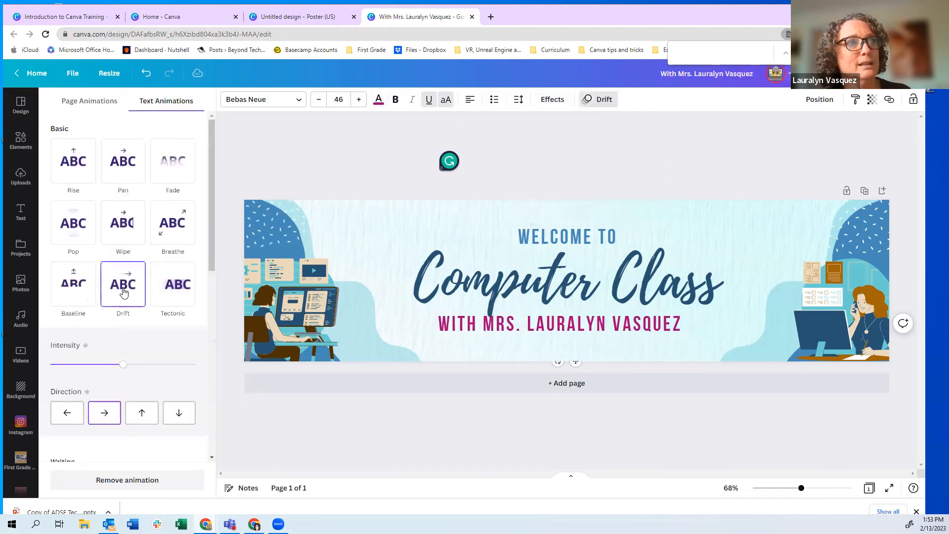
{"action": "left_click", "coordinate": [73, 287]}
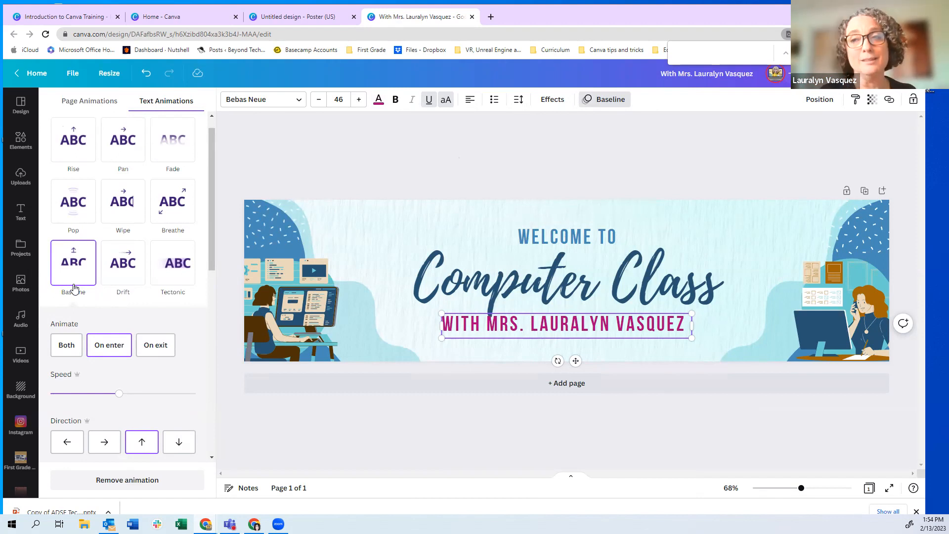
{"action": "left_click", "coordinate": [333, 157]}
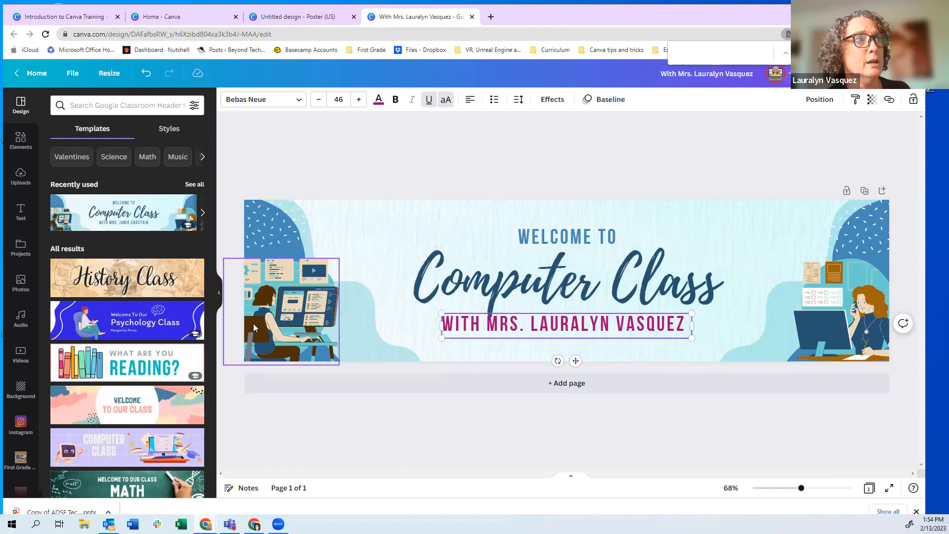
Select the banner's left computer illustration and bring up the Elements library
{"action": "left_click", "coordinate": [291, 328]}
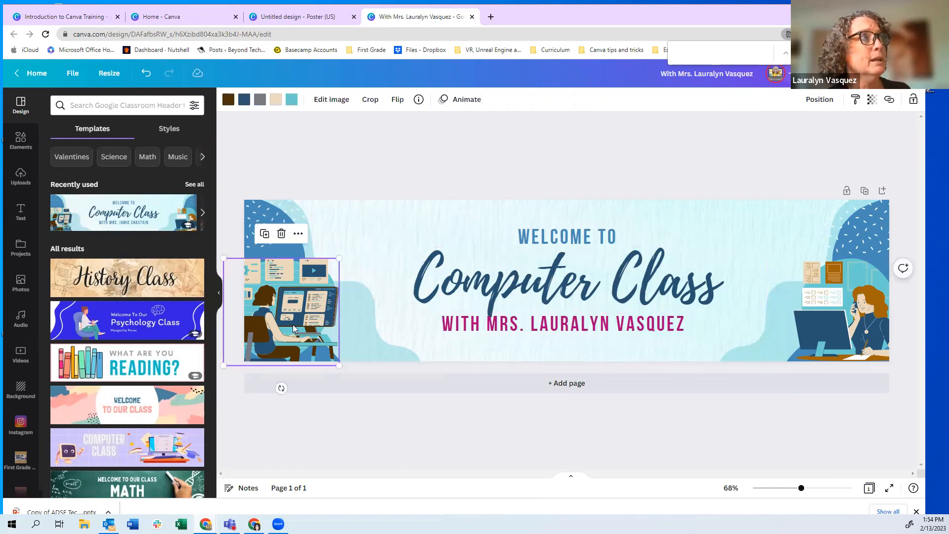
{"action": "left_click", "coordinate": [21, 140]}
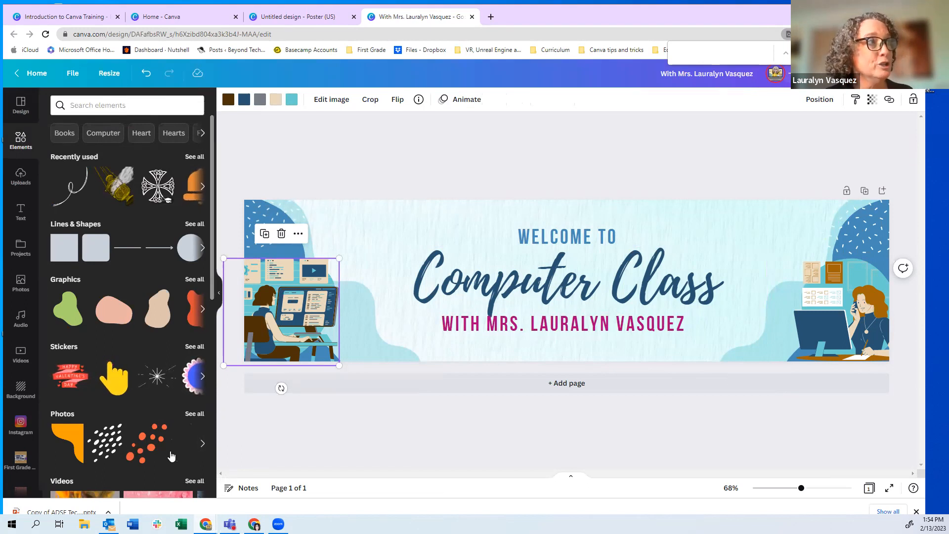
Search Elements for 'computer class', show all graphics results, and delete the left illustration
{"action": "left_click", "coordinate": [87, 107]}
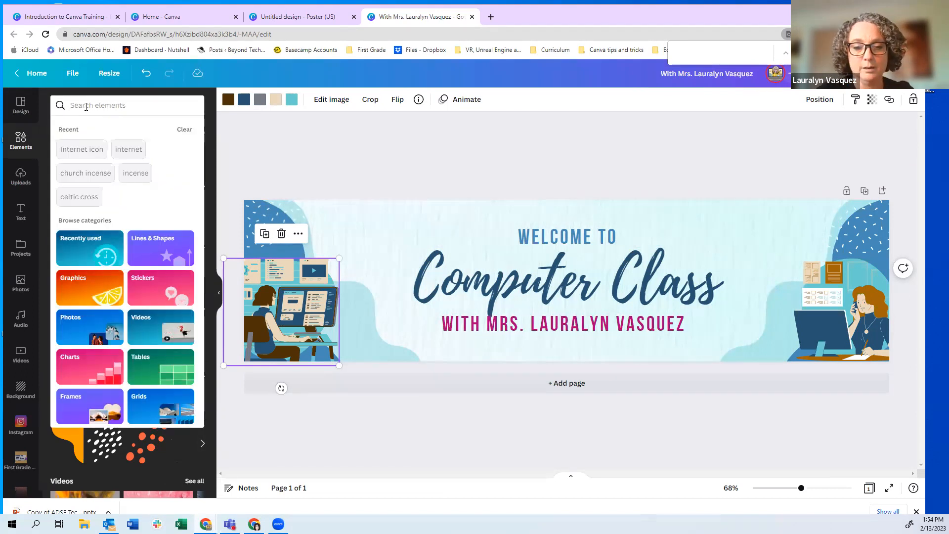
{"action": "type", "text": "computer class"}
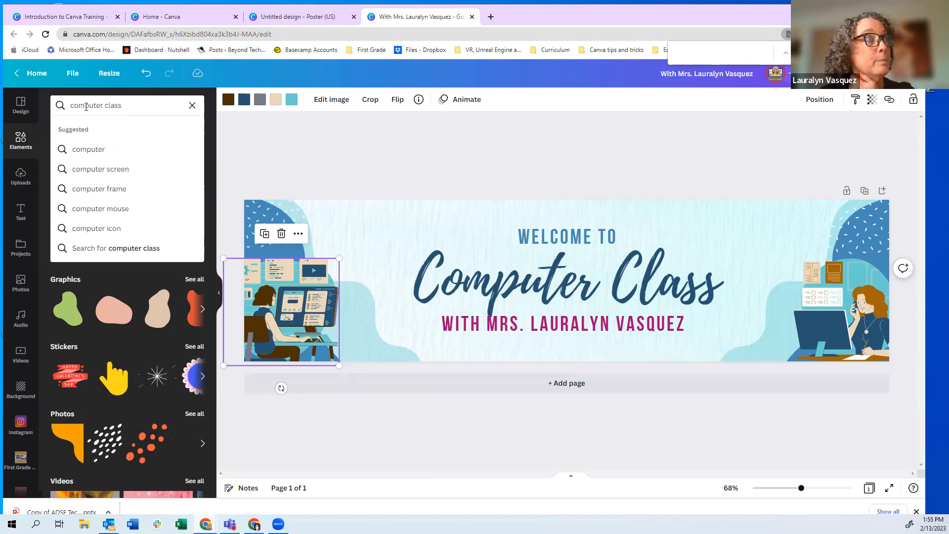
{"action": "key", "text": "Return"}
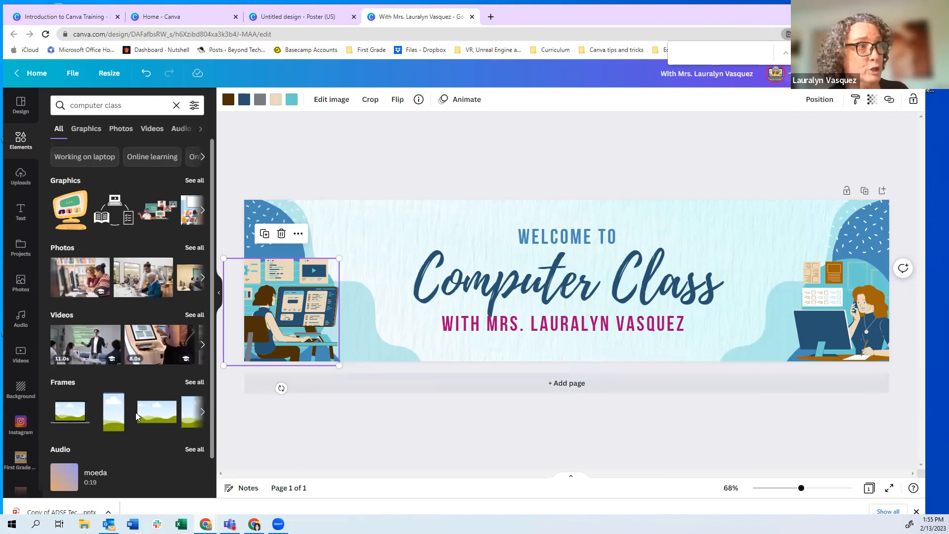
{"action": "scroll", "coordinate": [135, 412], "scroll_direction": "down", "scroll_amount": 1}
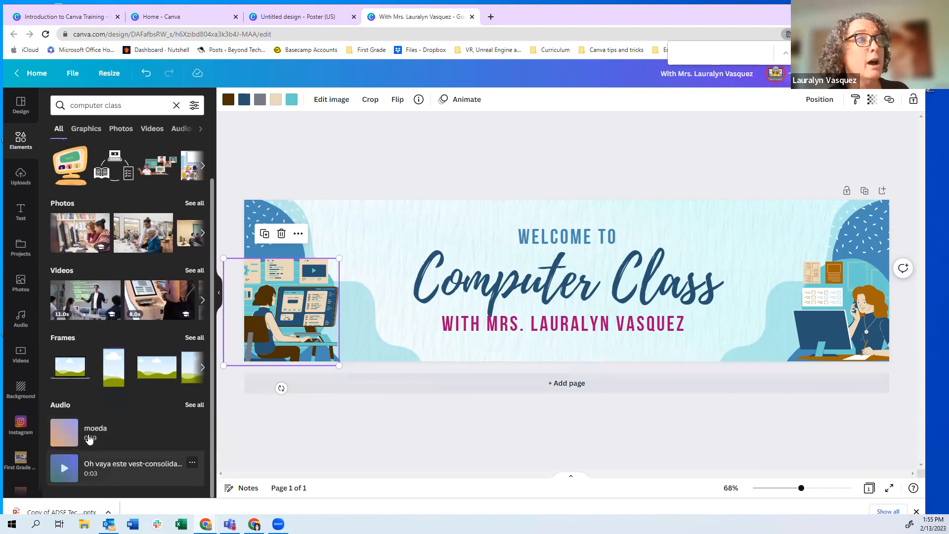
{"action": "scroll", "coordinate": [91, 420], "scroll_direction": "up", "scroll_amount": 1}
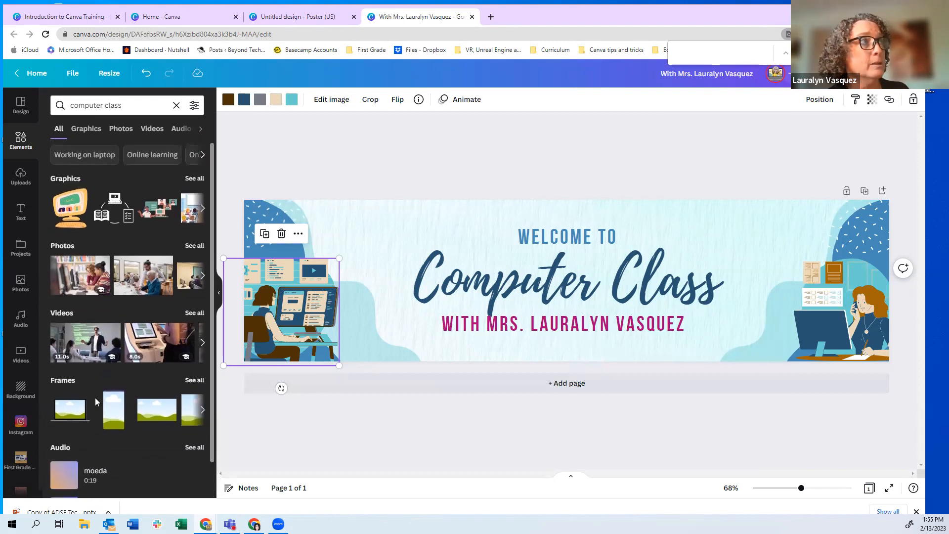
{"action": "left_click", "coordinate": [193, 181]}
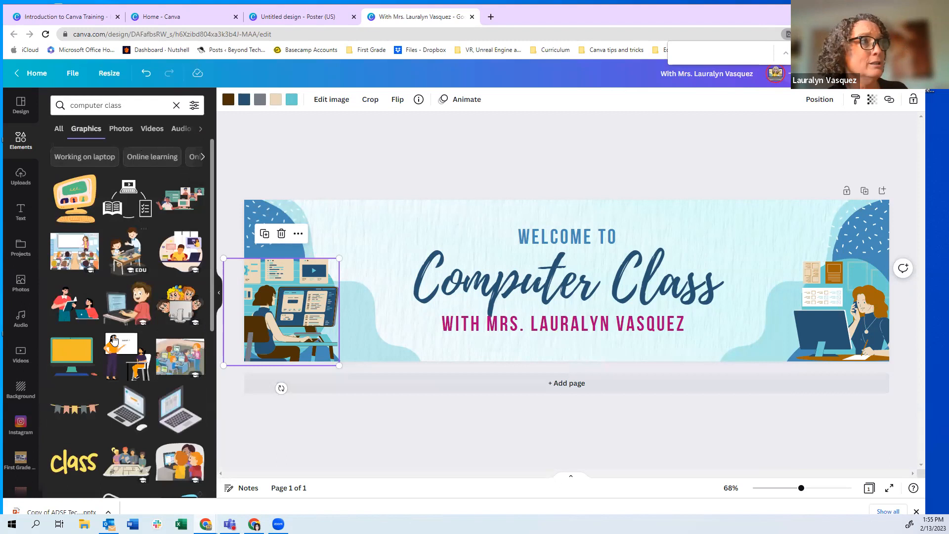
{"action": "scroll", "coordinate": [106, 433], "scroll_direction": "down", "scroll_amount": 2}
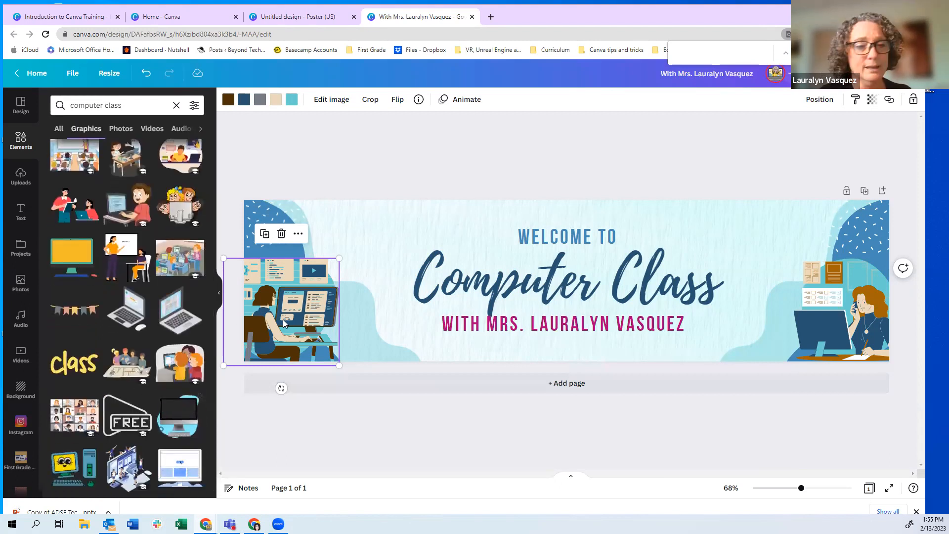
{"action": "key", "text": "Delete"}
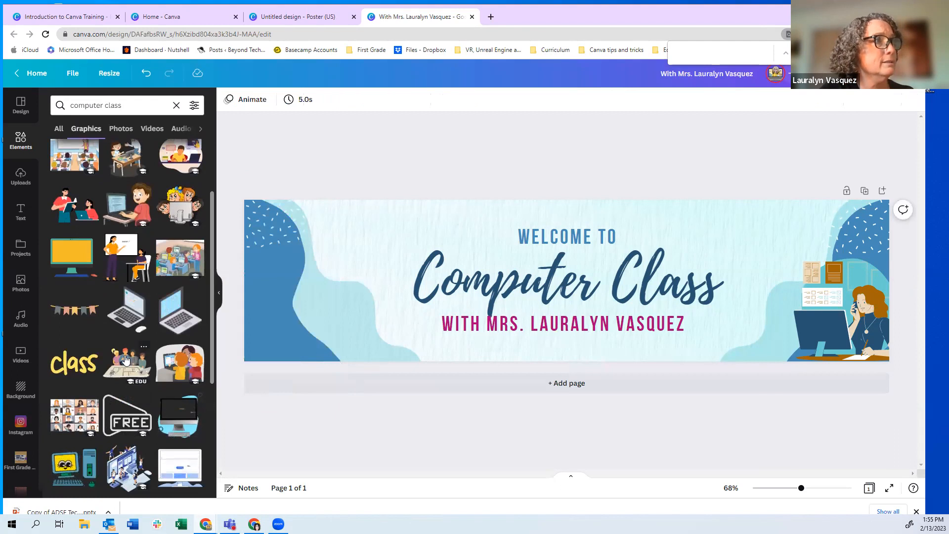
Add the people-around-table graphic, enlarge it, and place it in the banner's lower-left corner
{"action": "left_click", "coordinate": [125, 359]}
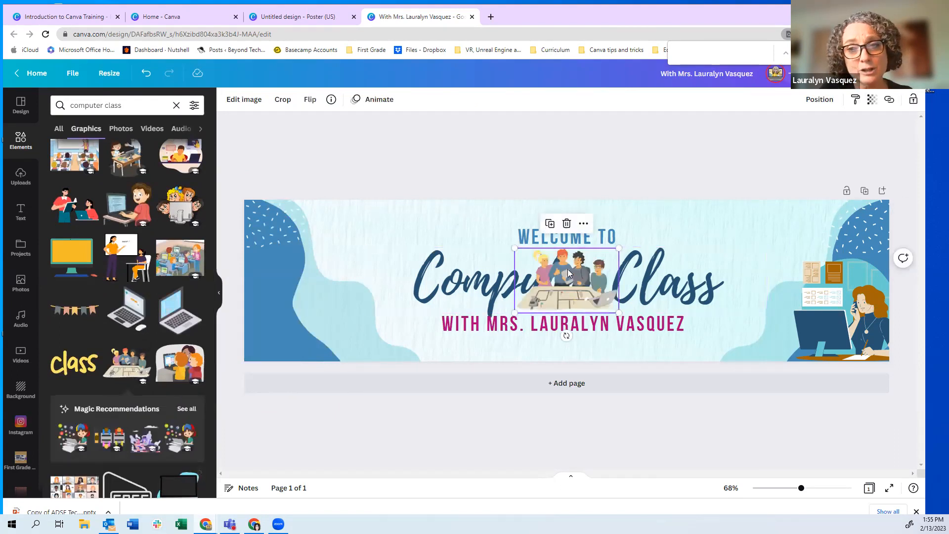
{"action": "left_click_drag", "start_coordinate": [567, 269], "coordinate": [286, 320]}
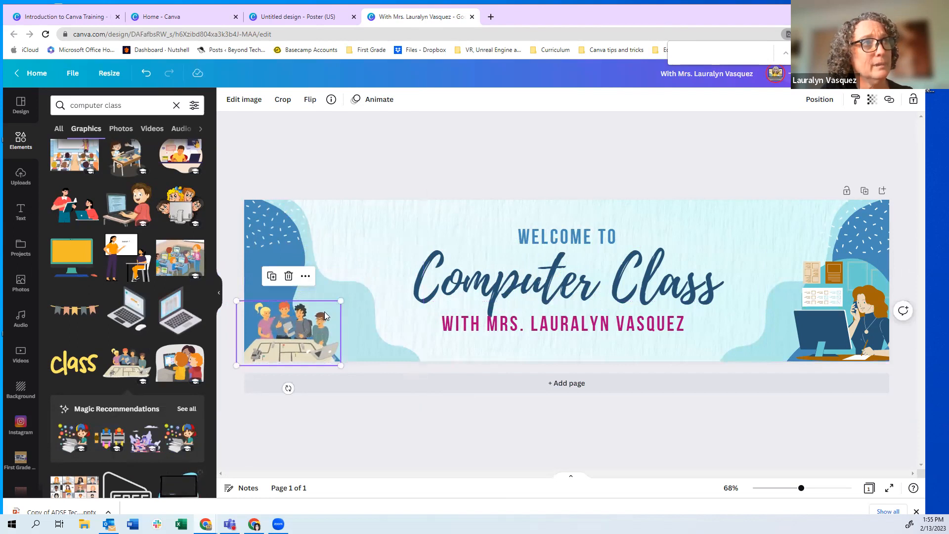
{"action": "left_click_drag", "start_coordinate": [342, 298], "coordinate": [364, 278]}
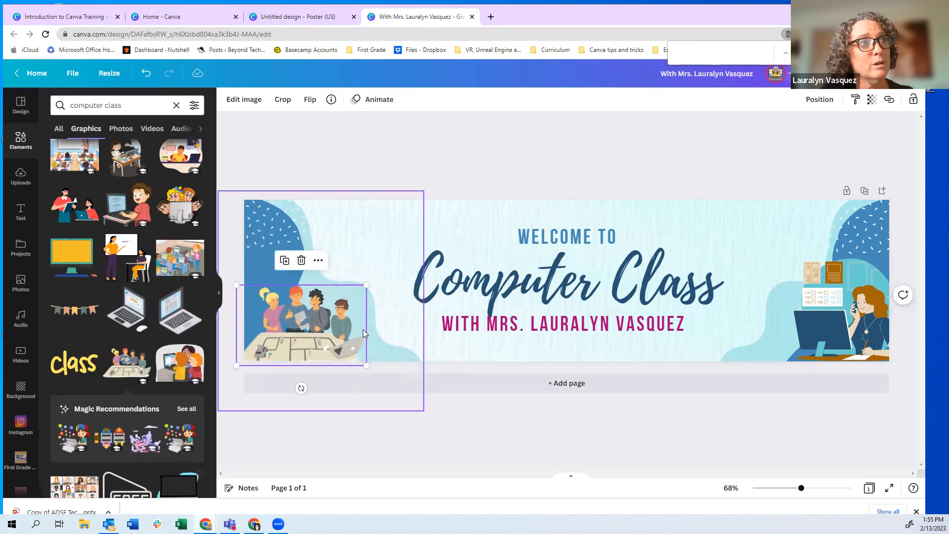
{"action": "mouse_move", "coordinate": [305, 328]}
{"action": "left_mouse_down"}
{"action": "mouse_move", "coordinate": [378, 297]}
{"action": "mouse_move", "coordinate": [302, 315]}
{"action": "mouse_move", "coordinate": [304, 328]}
{"action": "left_mouse_up"}
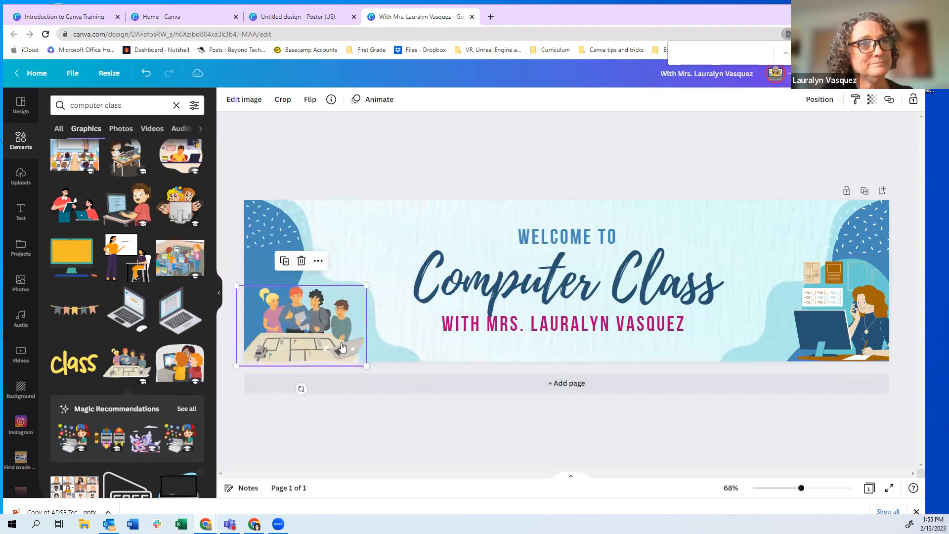
{"action": "left_click", "coordinate": [526, 427]}
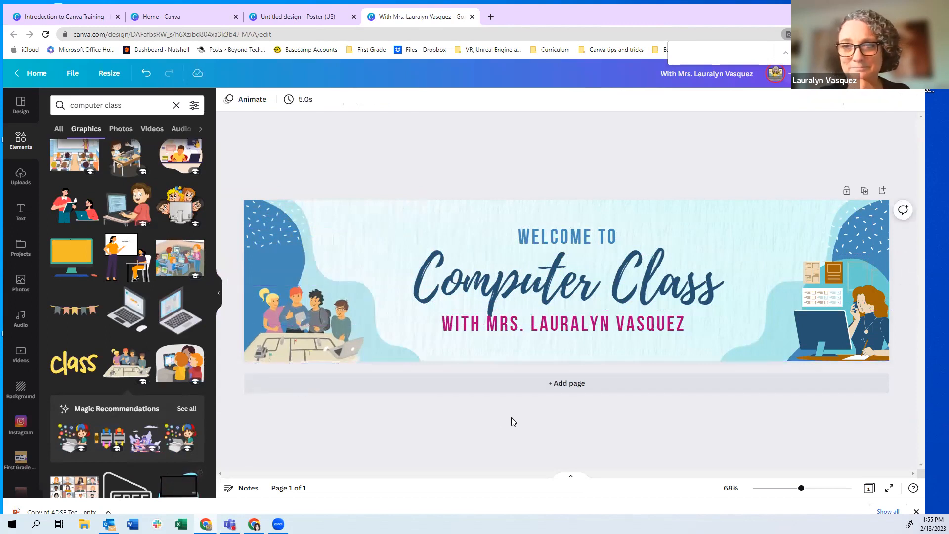
{"action": "left_click", "coordinate": [847, 312]}
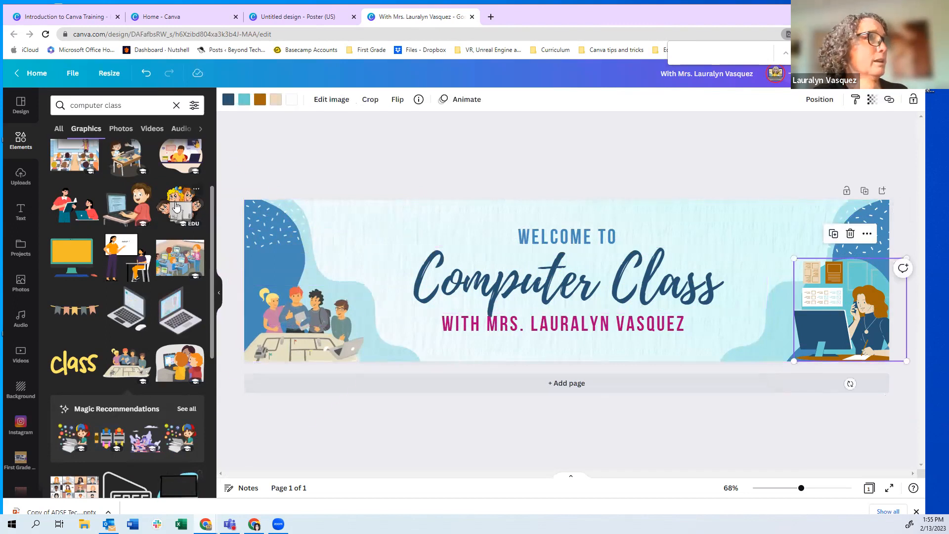
{"action": "scroll", "coordinate": [125, 301], "scroll_direction": "down", "scroll_amount": 3}
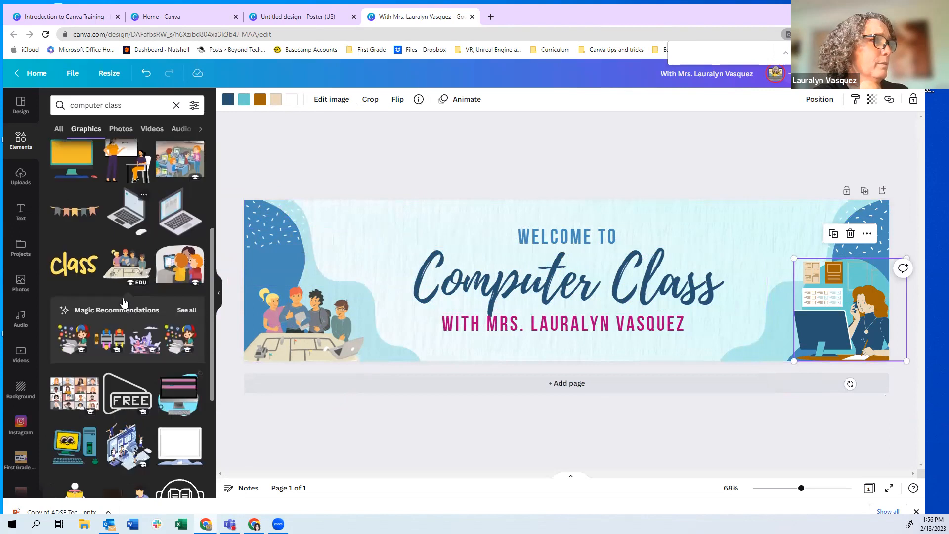
{"action": "scroll", "coordinate": [123, 303], "scroll_direction": "down", "scroll_amount": 3}
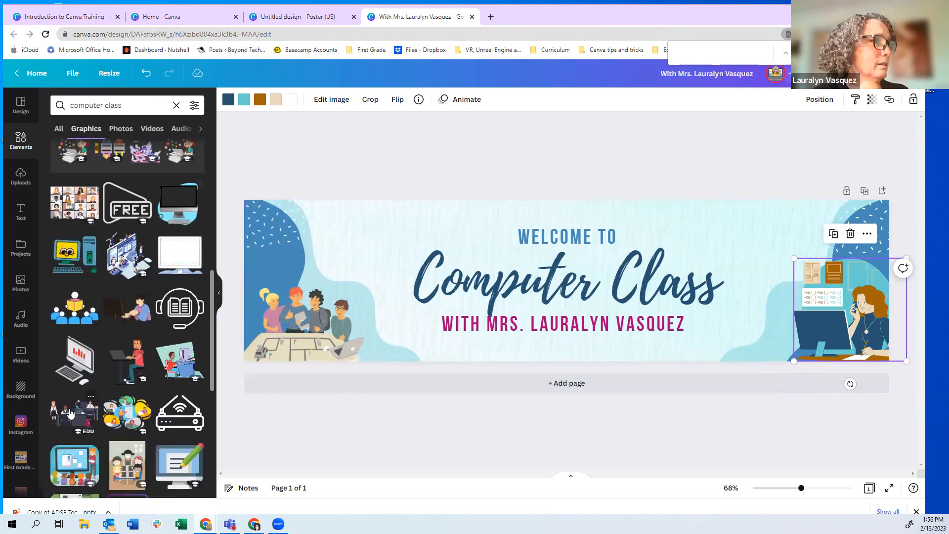
{"action": "scroll", "coordinate": [71, 413], "scroll_direction": "down", "scroll_amount": 1}
{"action": "scroll", "coordinate": [70, 414], "scroll_direction": "down", "scroll_amount": 2}
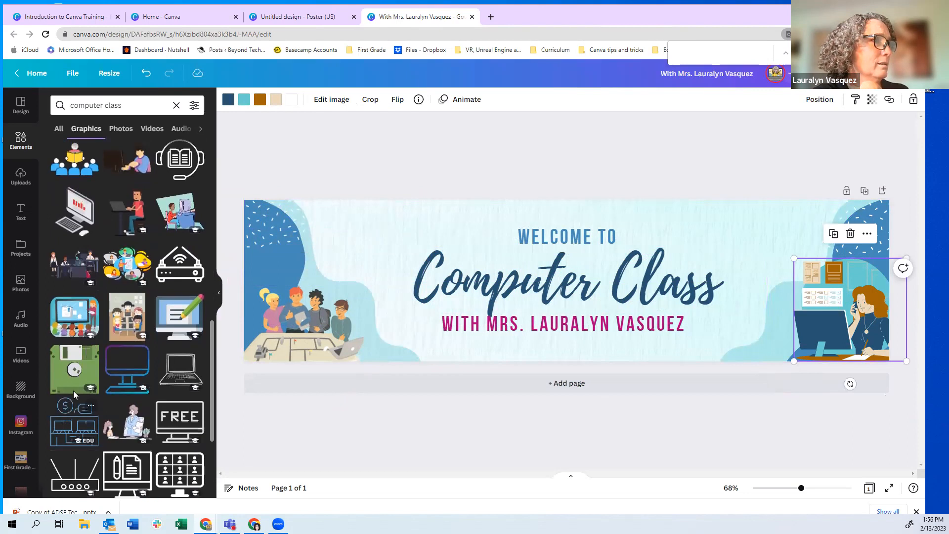
{"action": "left_click", "coordinate": [124, 265]}
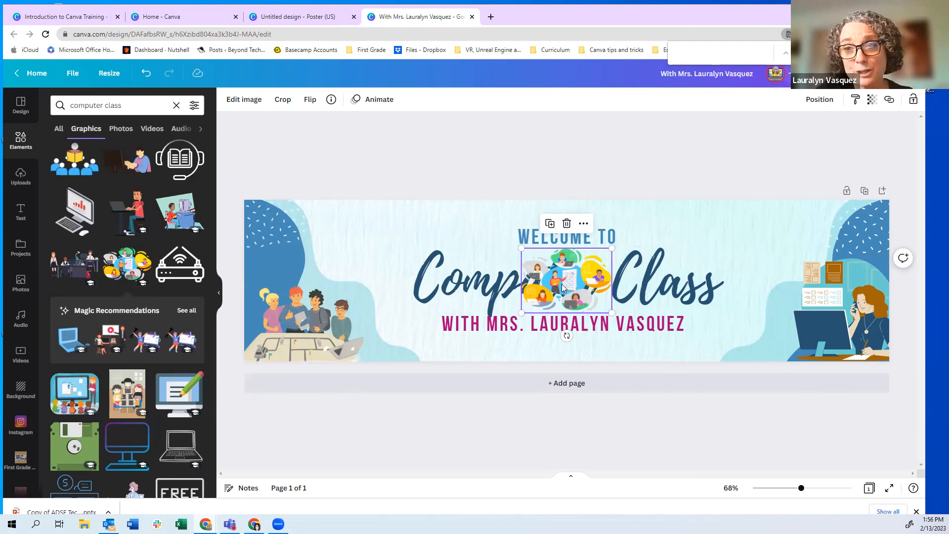
{"action": "key", "text": "Delete"}
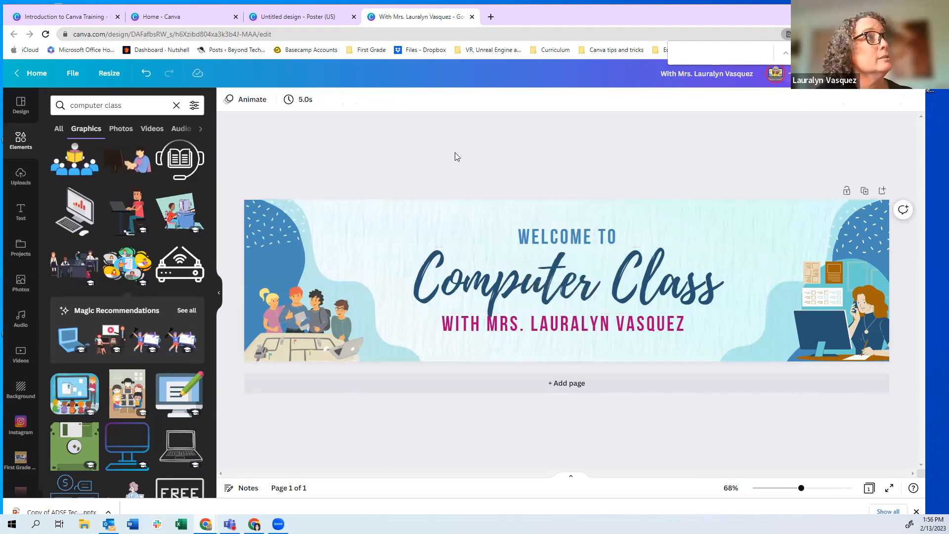
{"action": "left_click", "coordinate": [146, 73]}
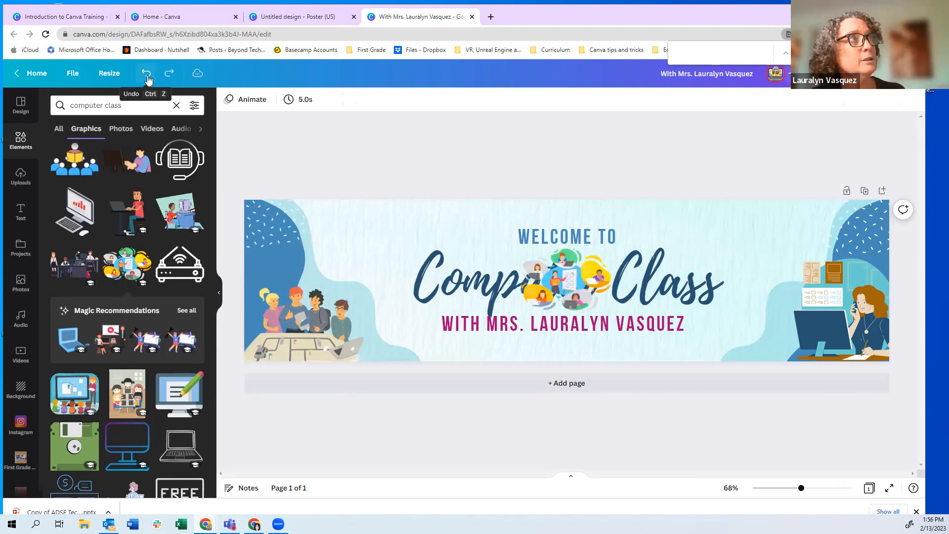
{"action": "left_click", "coordinate": [146, 73]}
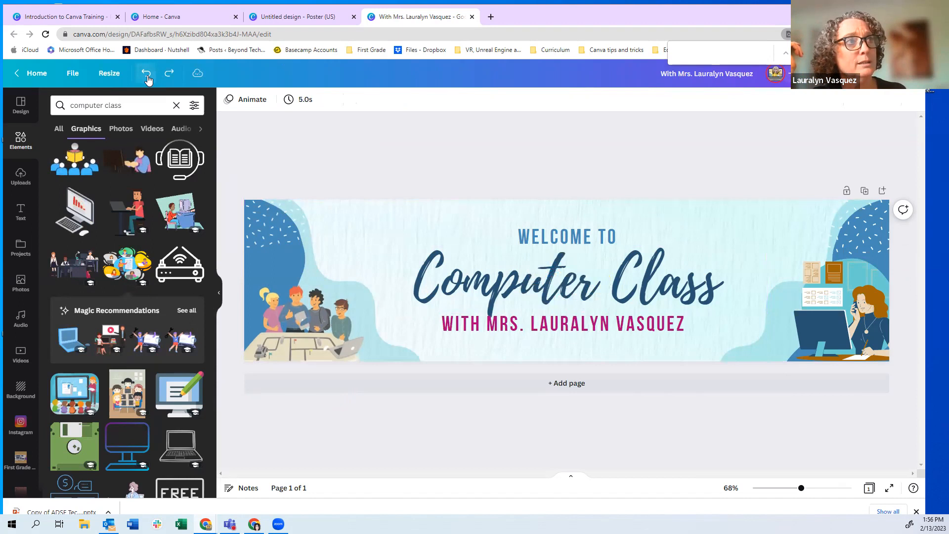
{"action": "left_click", "coordinate": [146, 74]}
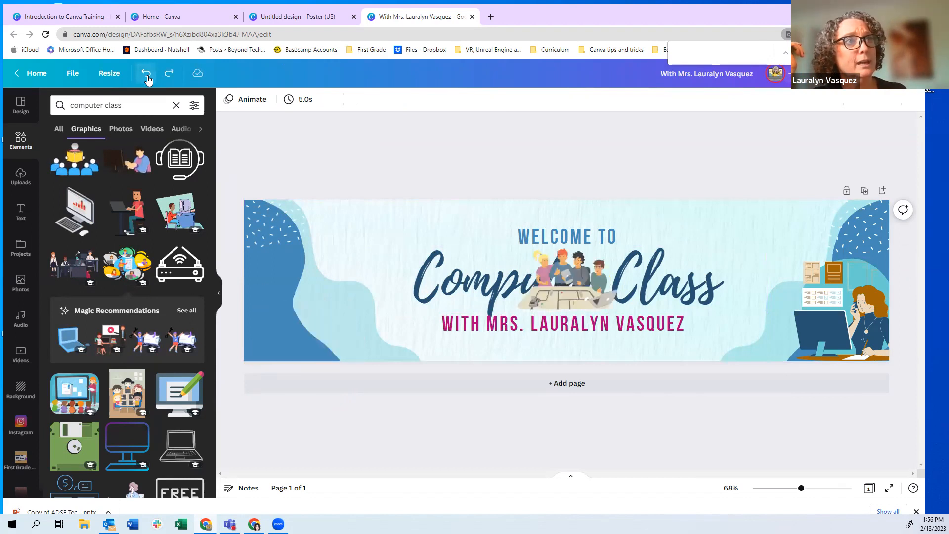
{"action": "left_click", "coordinate": [146, 73]}
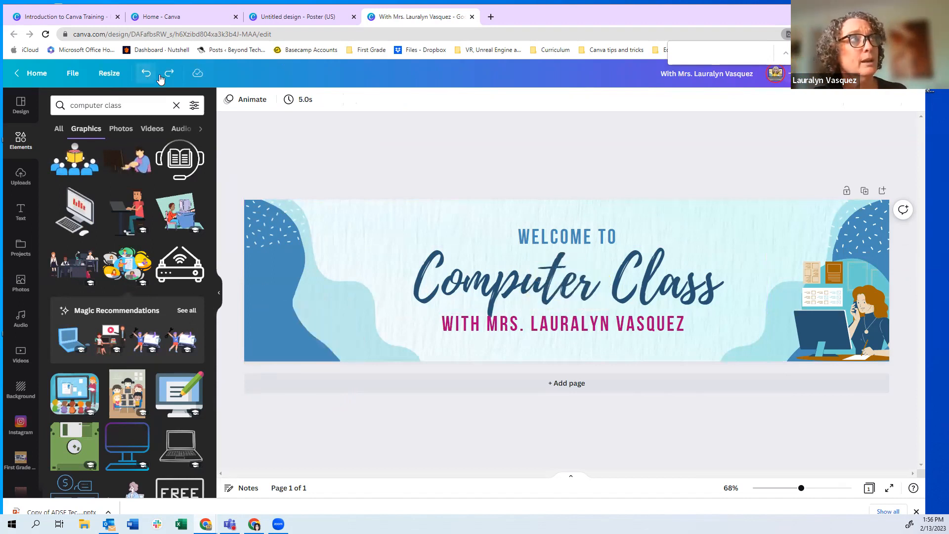
{"action": "left_click", "coordinate": [169, 74]}
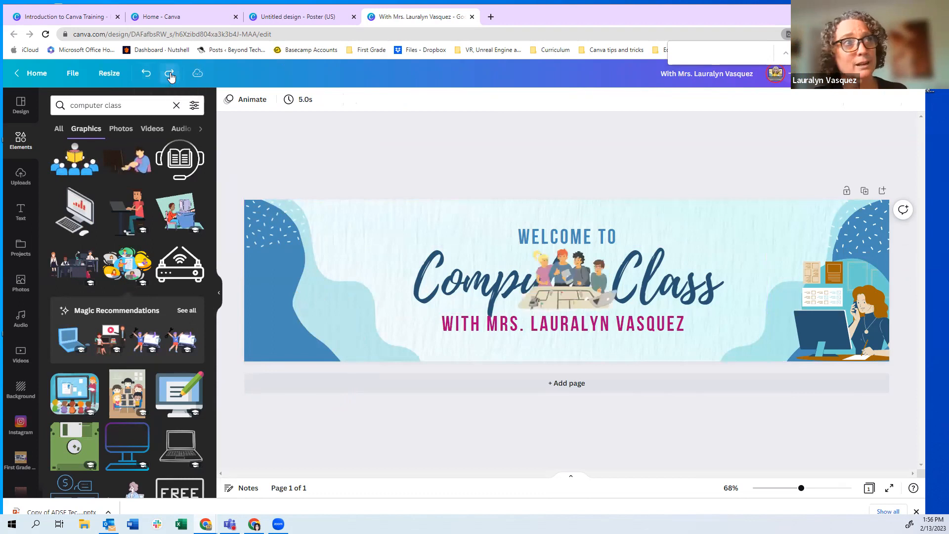
{"action": "left_click", "coordinate": [170, 74]}
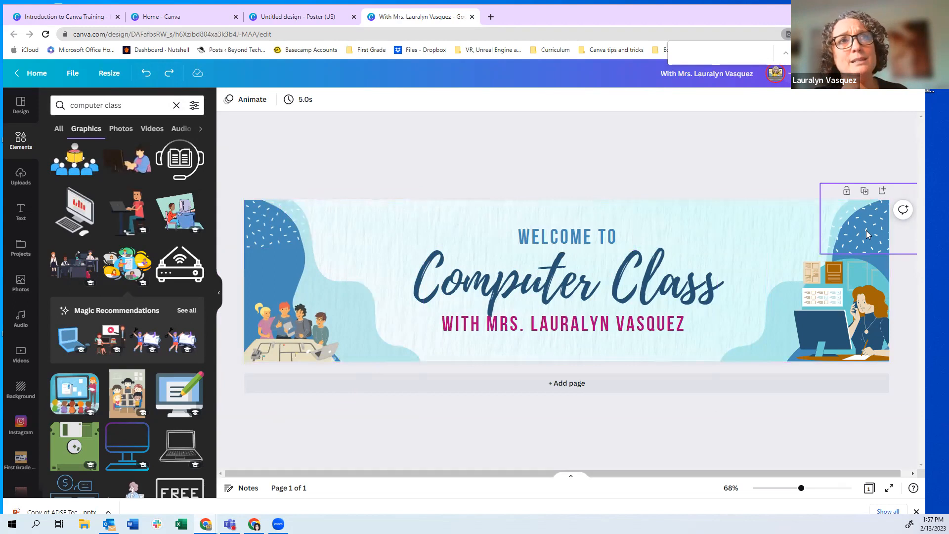
Try orange on the dotted shapes in the top-left and top-right corners
{"action": "left_click", "coordinate": [265, 236]}
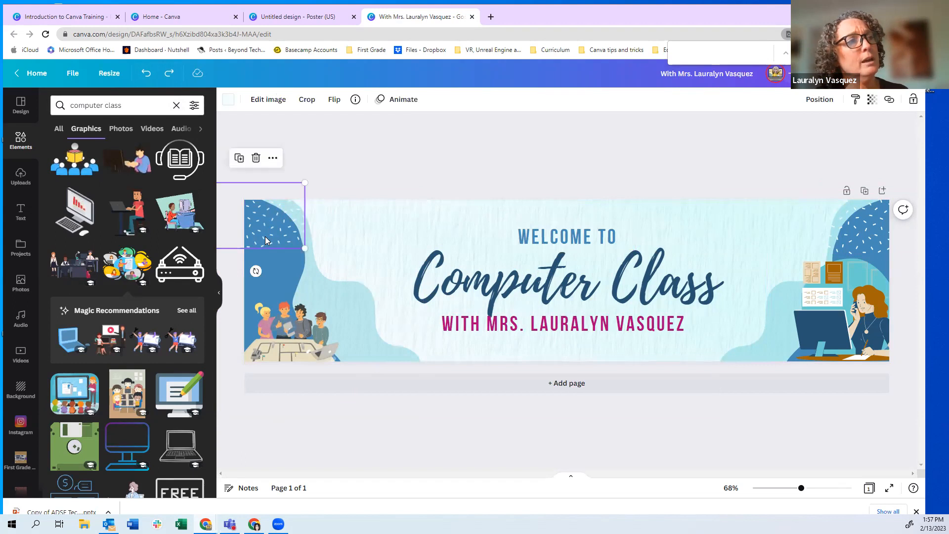
{"action": "left_click", "coordinate": [228, 104]}
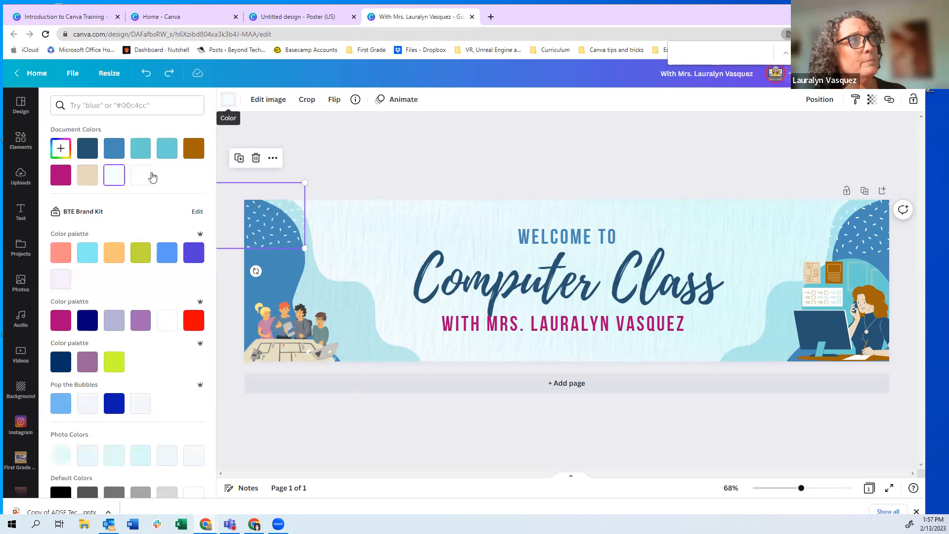
{"action": "left_click", "coordinate": [116, 257]}
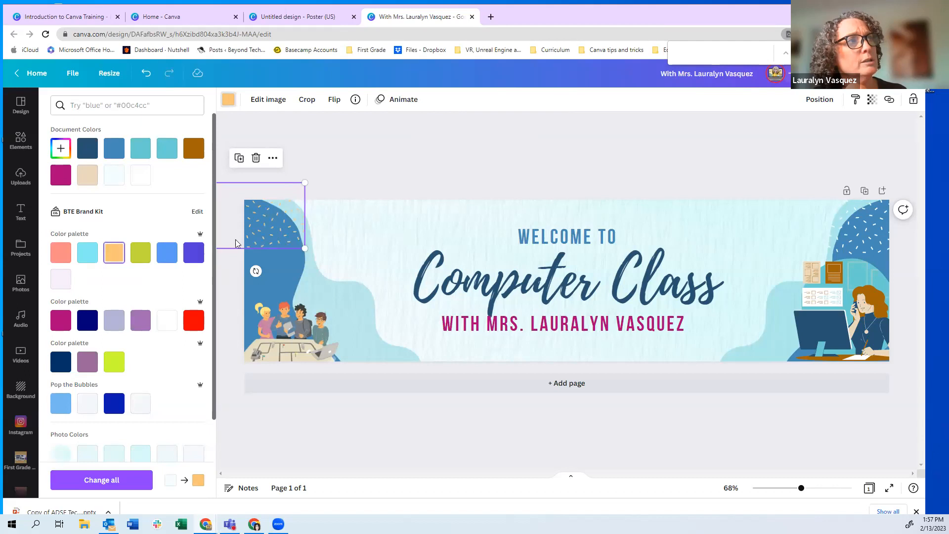
{"action": "left_click", "coordinate": [830, 205]}
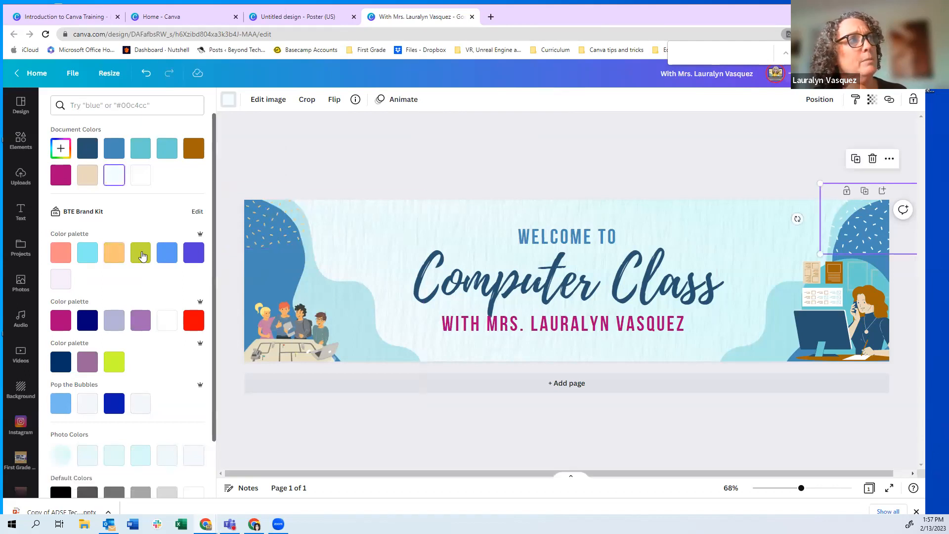
{"action": "left_click", "coordinate": [114, 255]}
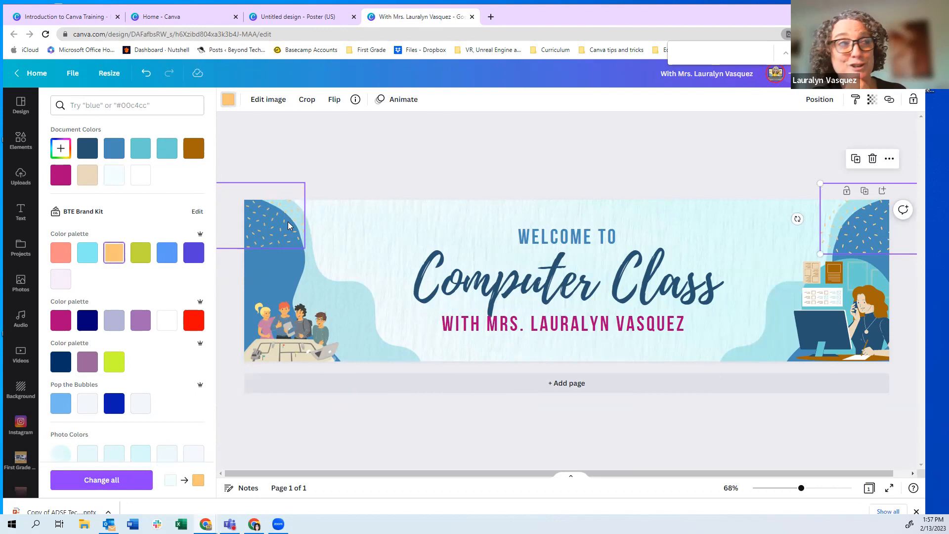
Recolour the large left blob light blue after trying green and orange
{"action": "left_click", "coordinate": [286, 261]}
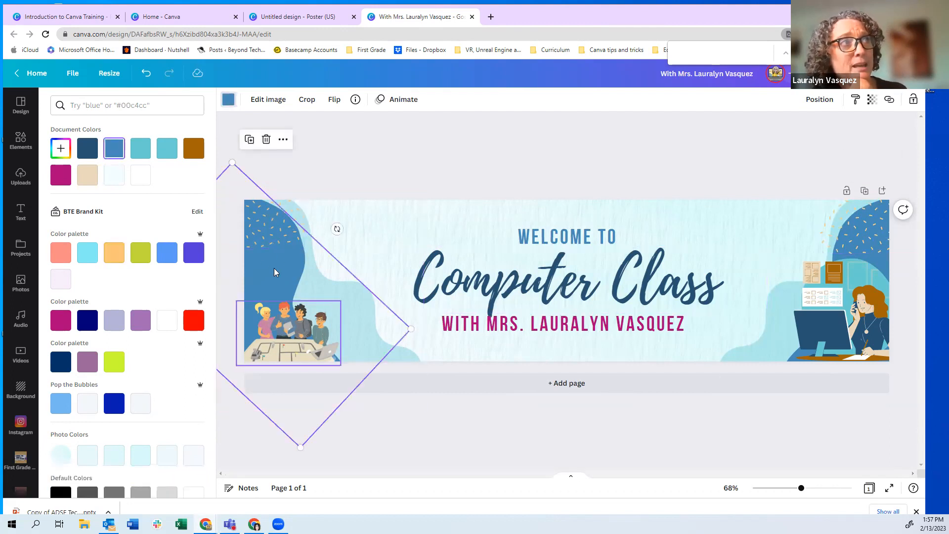
{"action": "left_click", "coordinate": [140, 255]}
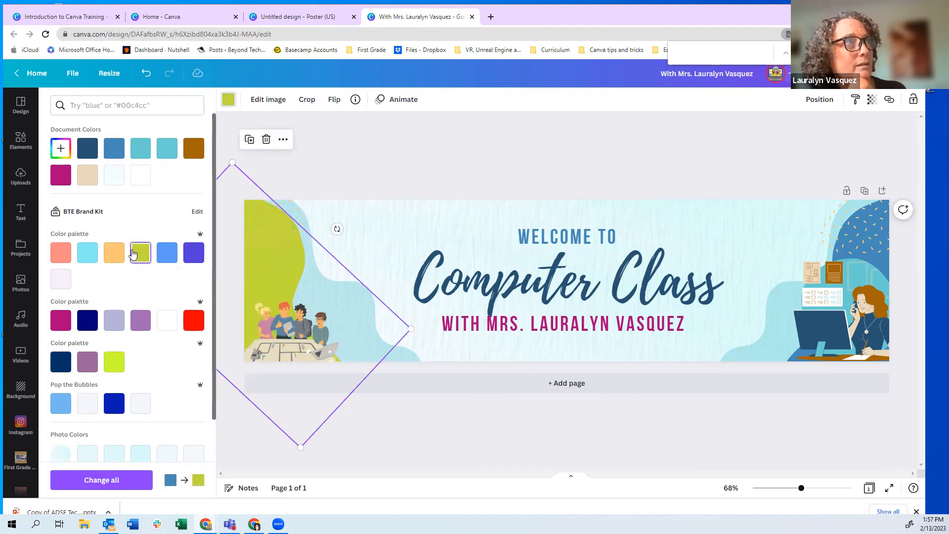
{"action": "left_click", "coordinate": [114, 255]}
{"action": "left_click", "coordinate": [87, 255]}
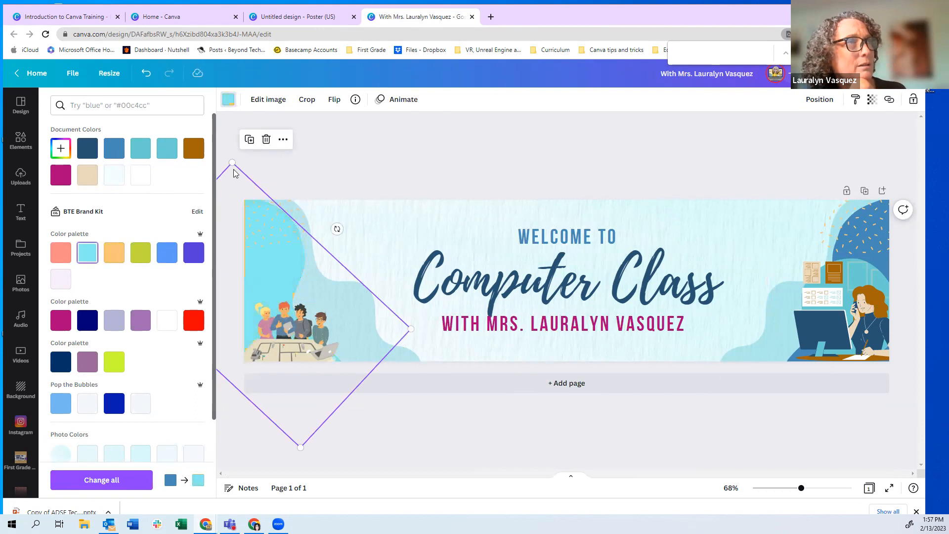
{"action": "left_click", "coordinate": [391, 283]}
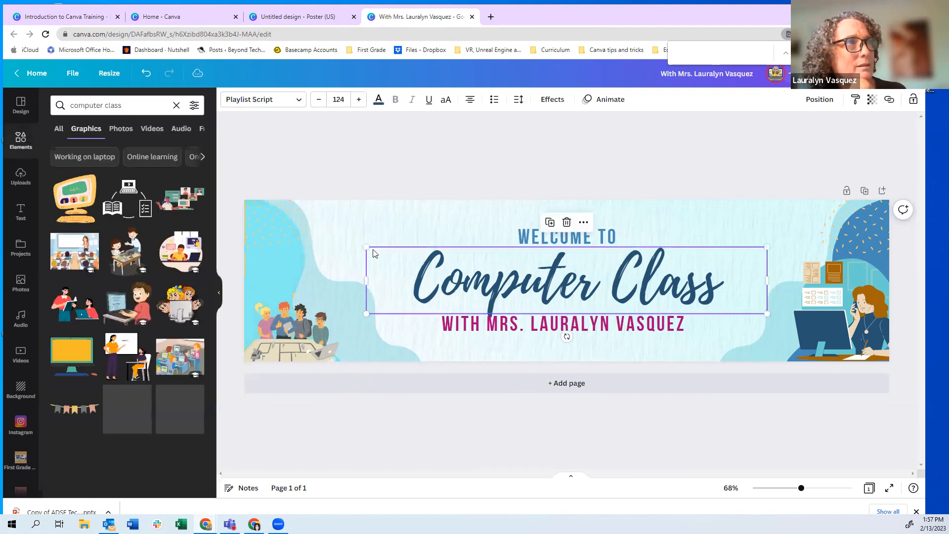
Change the large right corner shape from dark blue to a lighter teal
{"action": "left_click", "coordinate": [837, 221]}
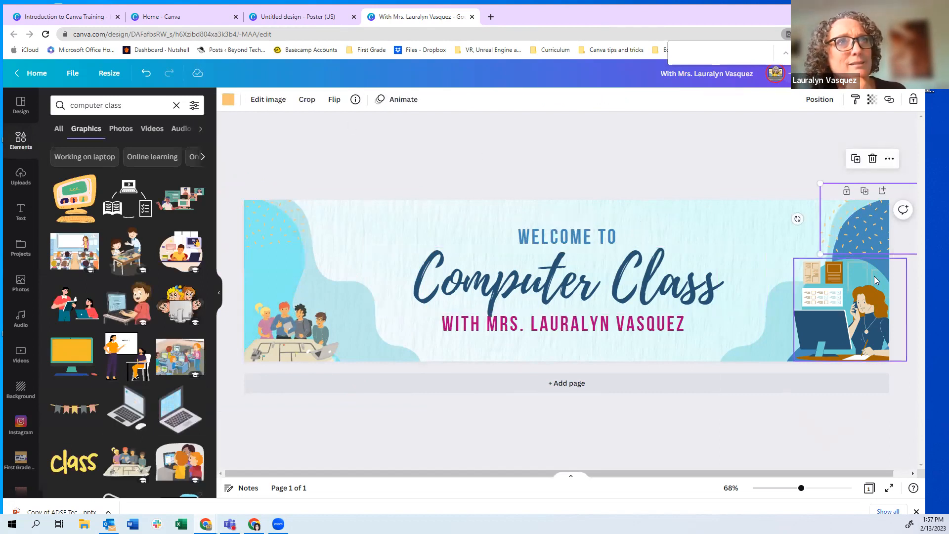
{"action": "left_click", "coordinate": [737, 357]}
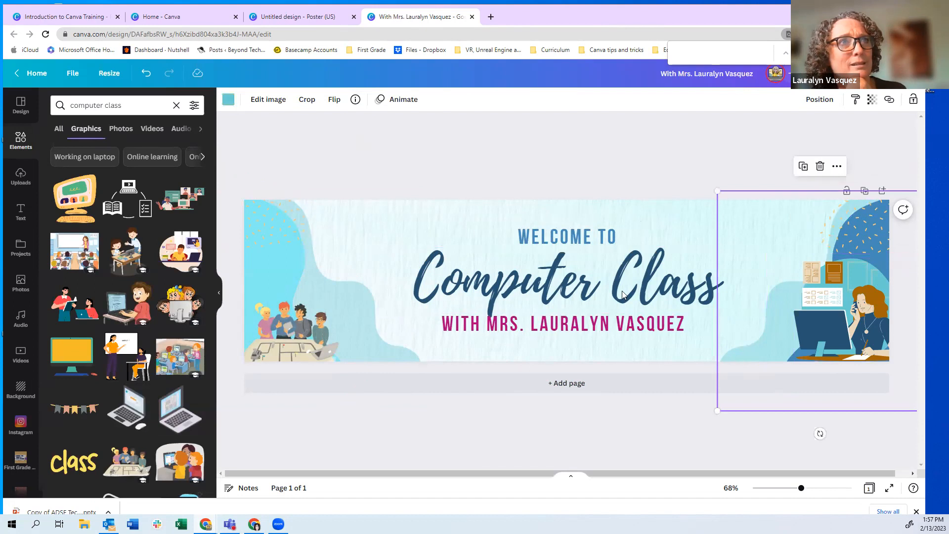
{"action": "left_click", "coordinate": [226, 100]}
{"action": "left_click", "coordinate": [140, 151]}
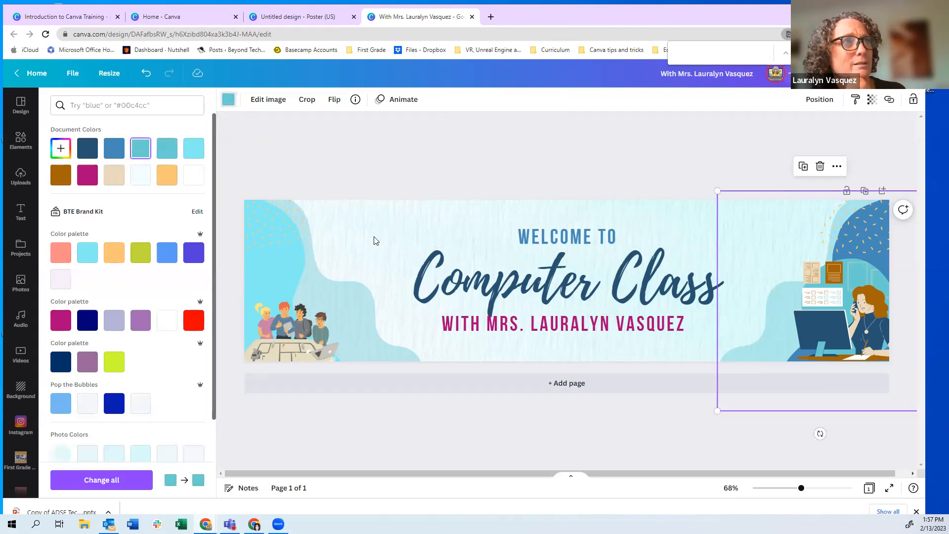
{"action": "left_click", "coordinate": [475, 214]}
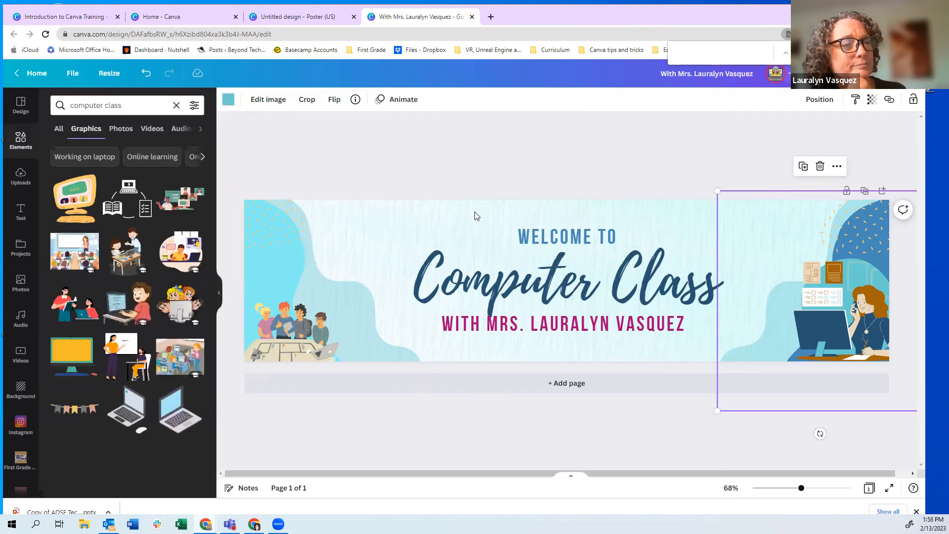
{"action": "left_click", "coordinate": [475, 215]}
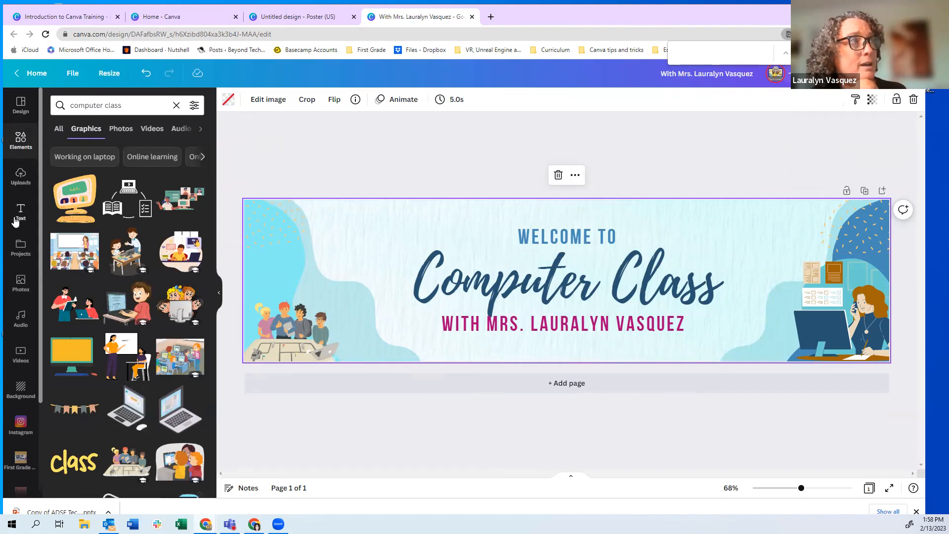
Apply the confetti-and-streamers background, briefly trying the blue lab-glassware one first
{"action": "left_click", "coordinate": [20, 391]}
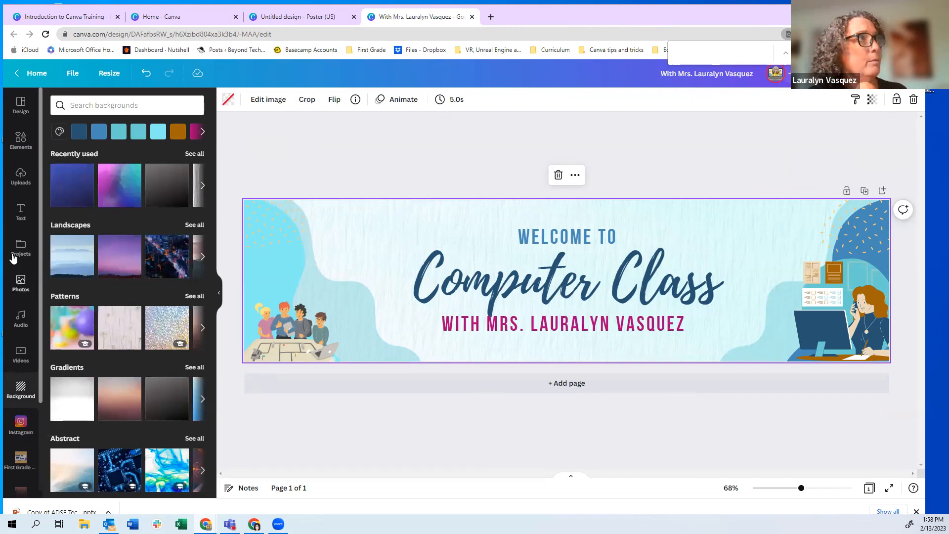
{"action": "scroll", "coordinate": [111, 425], "scroll_direction": "down", "scroll_amount": 8}
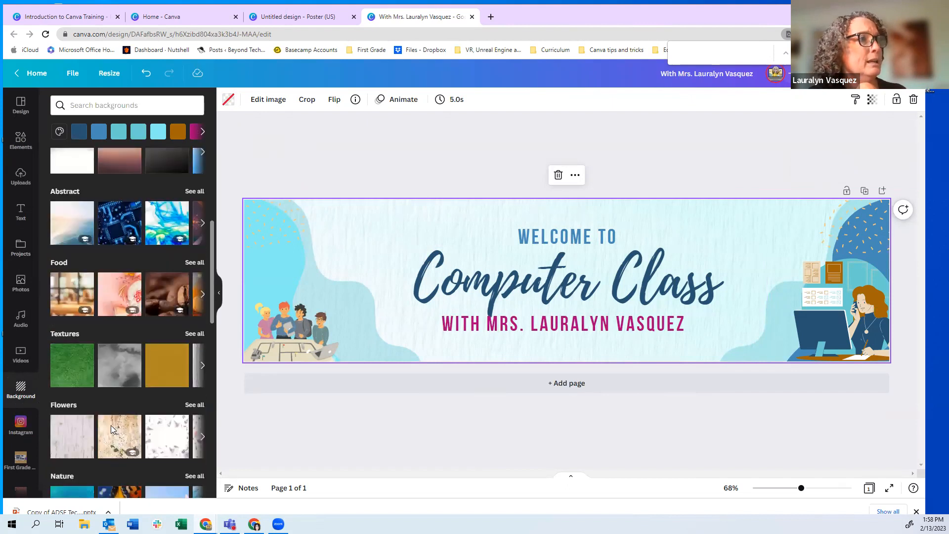
{"action": "scroll", "coordinate": [110, 426], "scroll_direction": "down", "scroll_amount": 5}
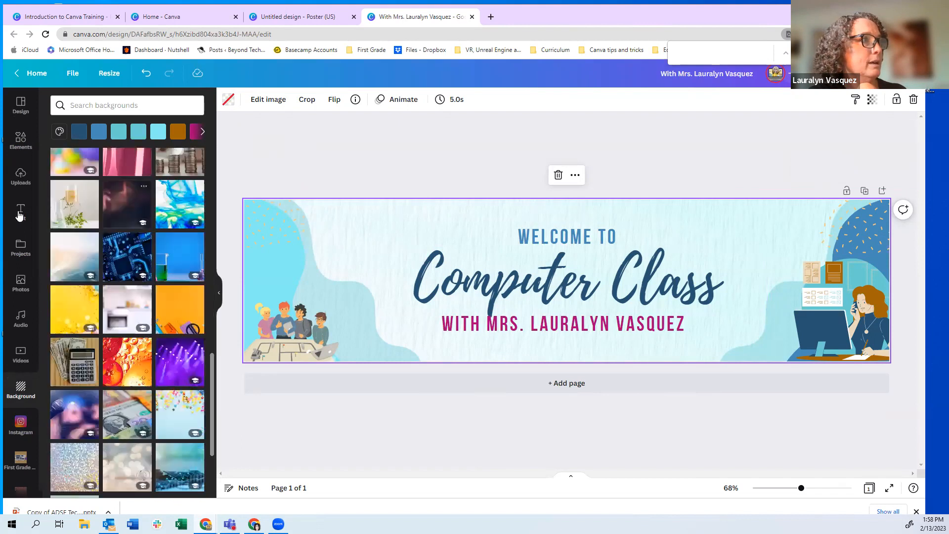
{"action": "left_click", "coordinate": [21, 103]}
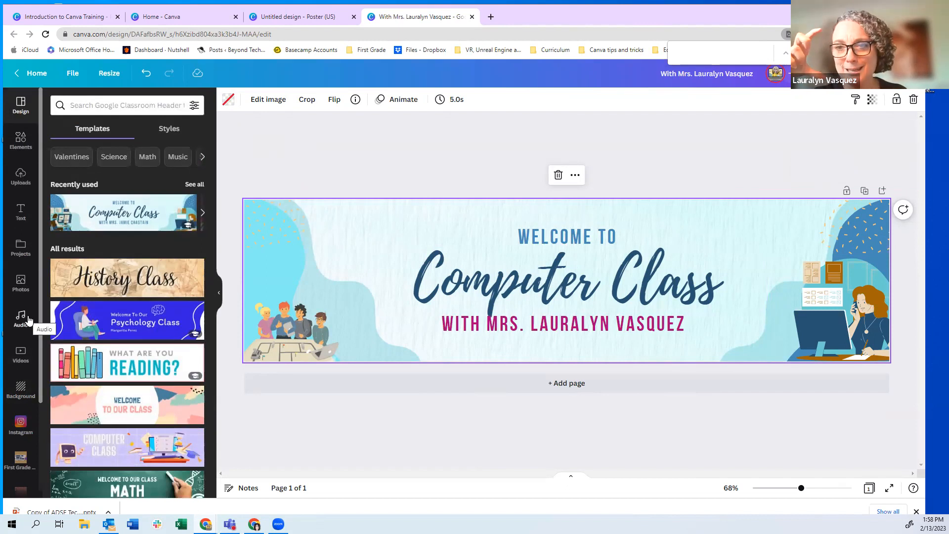
{"action": "left_click", "coordinate": [21, 391]}
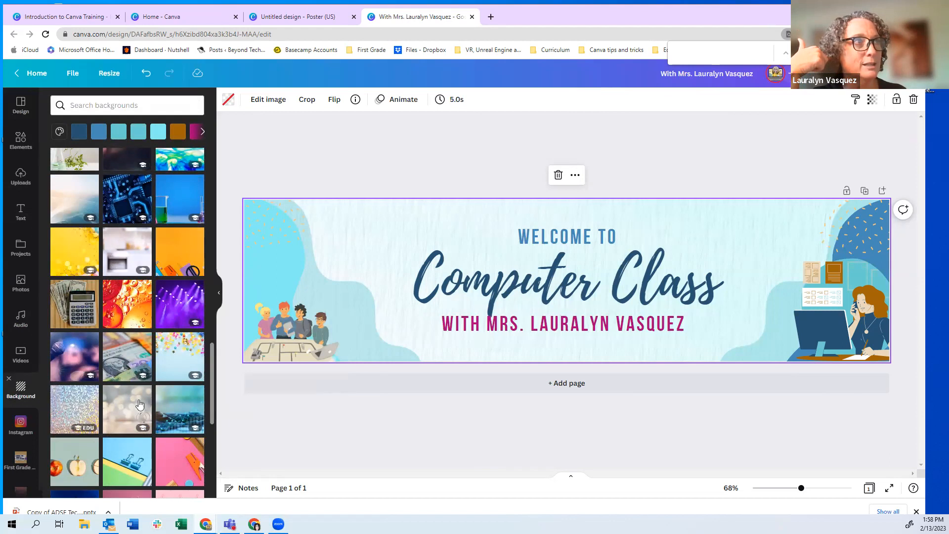
{"action": "left_click", "coordinate": [174, 365]}
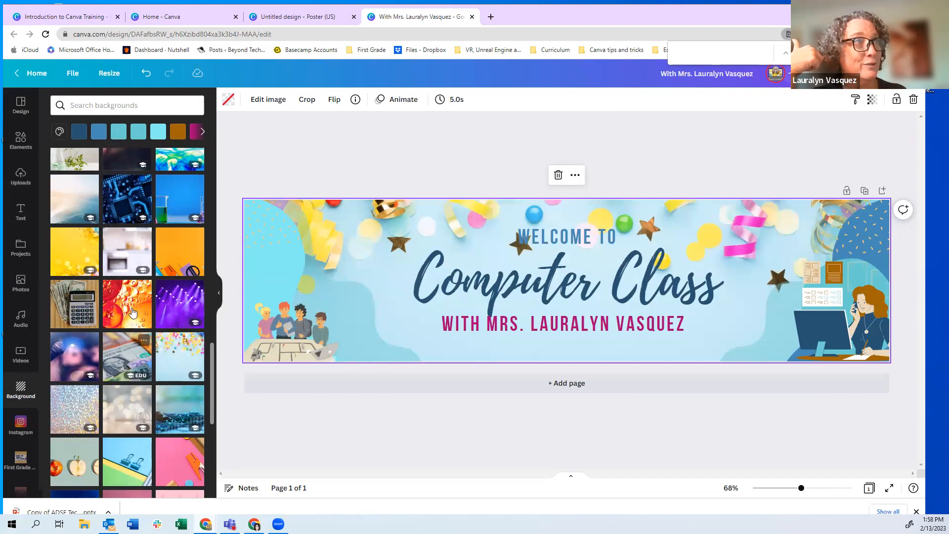
{"action": "left_click", "coordinate": [170, 210]}
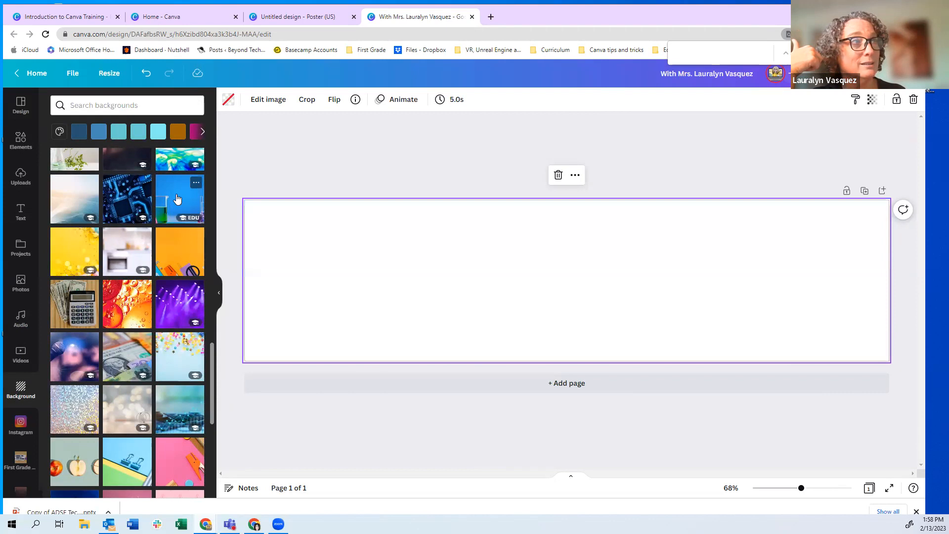
{"action": "left_click", "coordinate": [182, 368]}
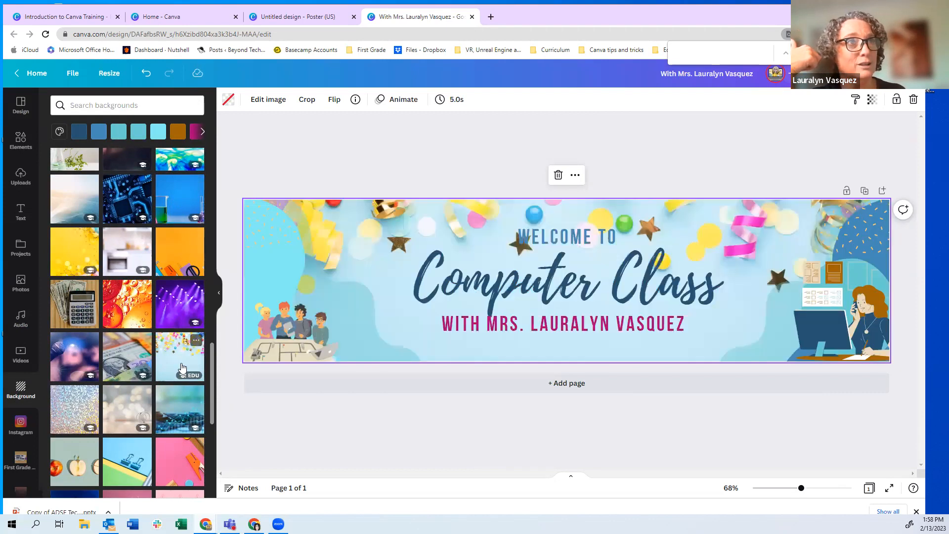
{"action": "scroll", "coordinate": [178, 390], "scroll_direction": "down", "scroll_amount": 2}
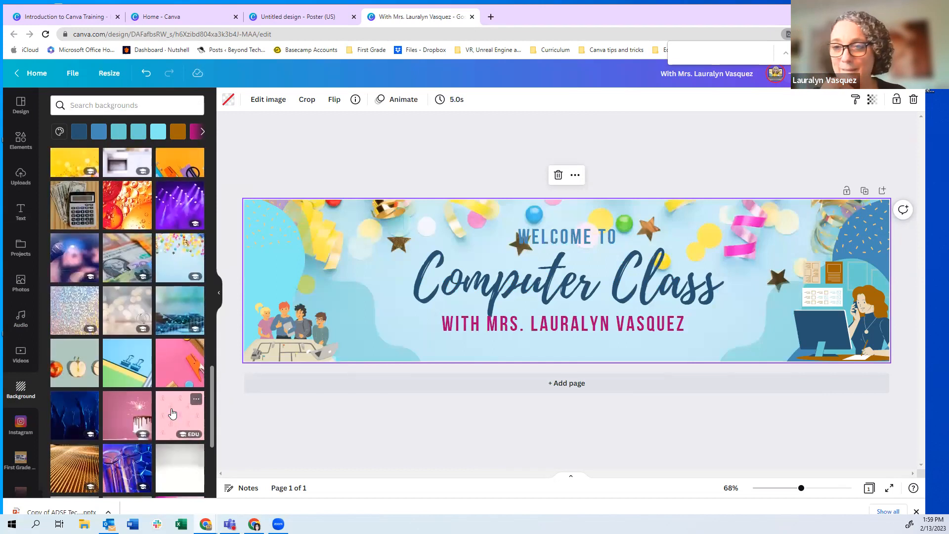
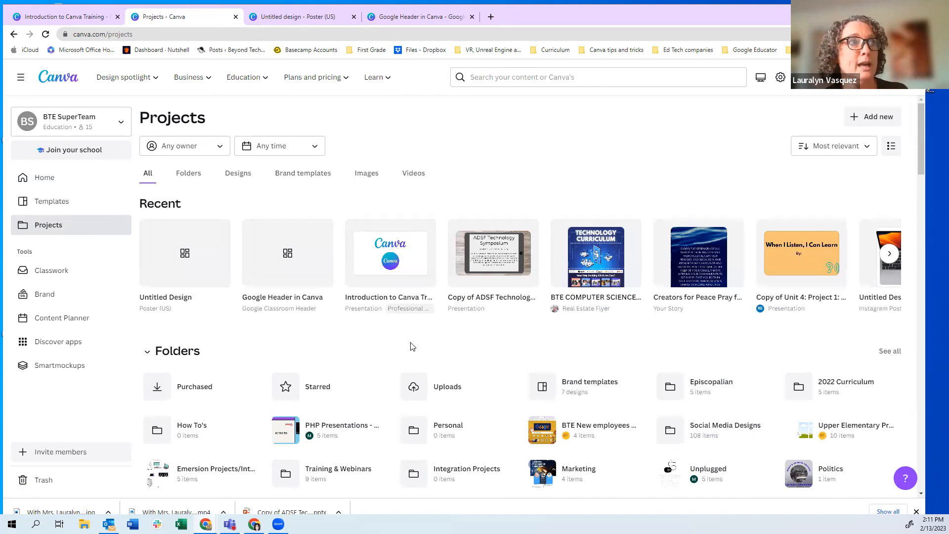
Scroll to Designs and open the Google Header in Canva card in a new tab
{"action": "scroll", "coordinate": [390, 372], "scroll_direction": "down", "scroll_amount": 5}
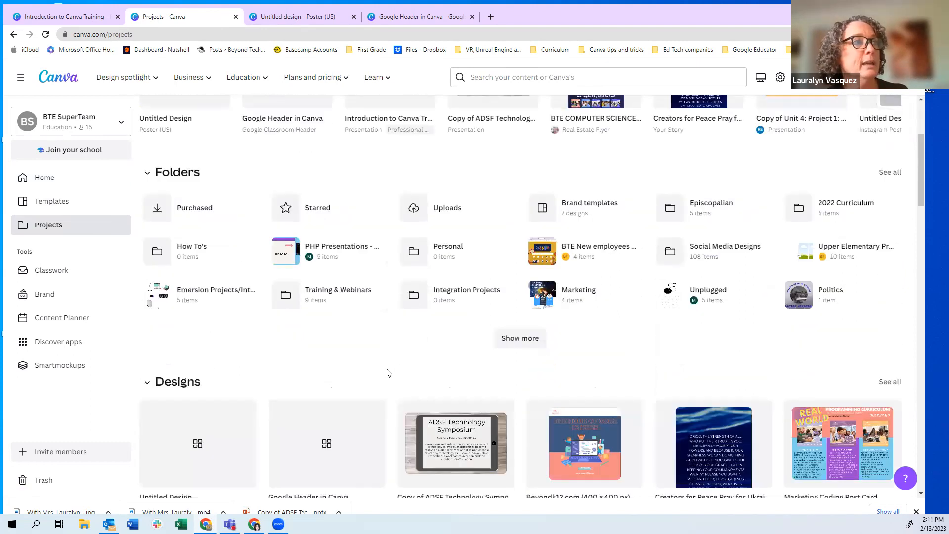
{"action": "scroll", "coordinate": [387, 373], "scroll_direction": "down", "scroll_amount": 2}
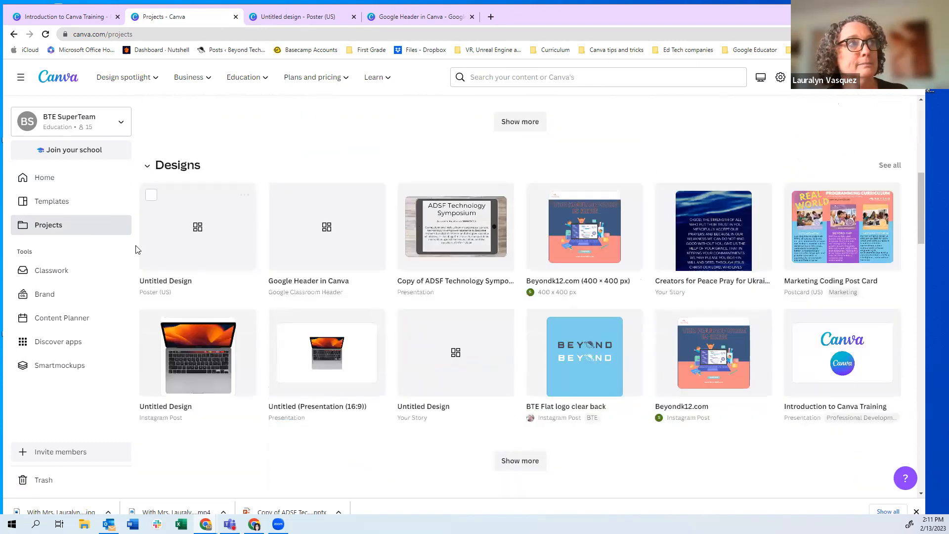
{"action": "left_click", "coordinate": [315, 240]}
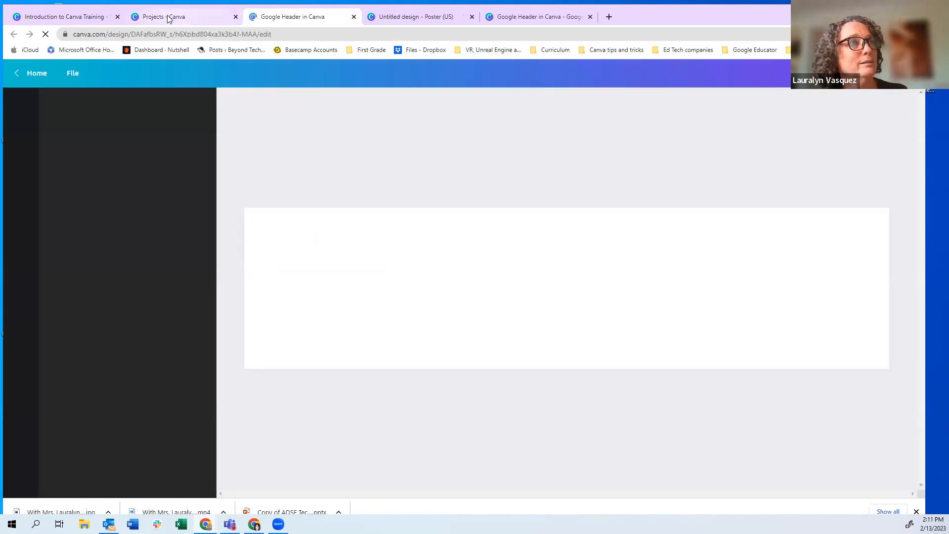
Wait for the Google Header in Canva editor tab to finish loading
{"action": "mouse_move", "coordinate": [168, 19]}
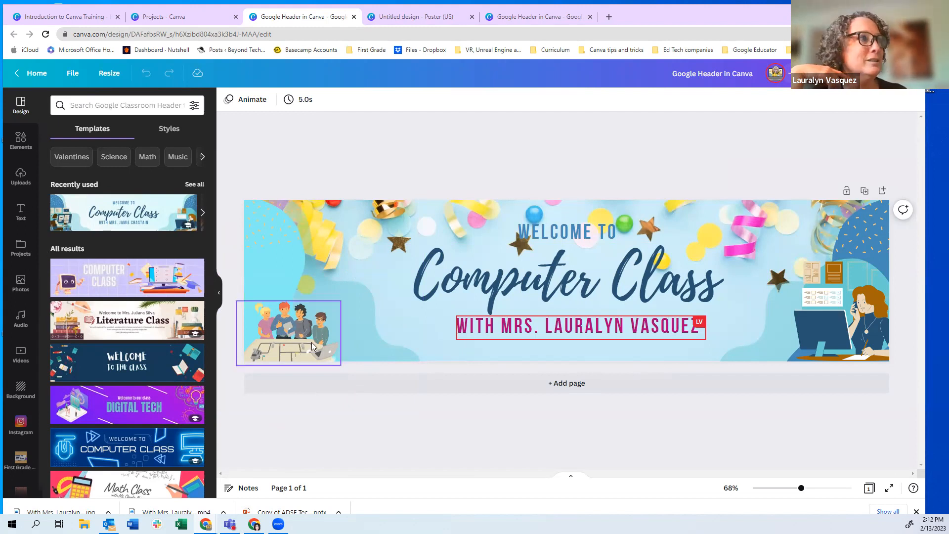
Browse the Uploads library, deleting the Kwanzaa principles graphic added by mistake
{"action": "left_click", "coordinate": [21, 177]}
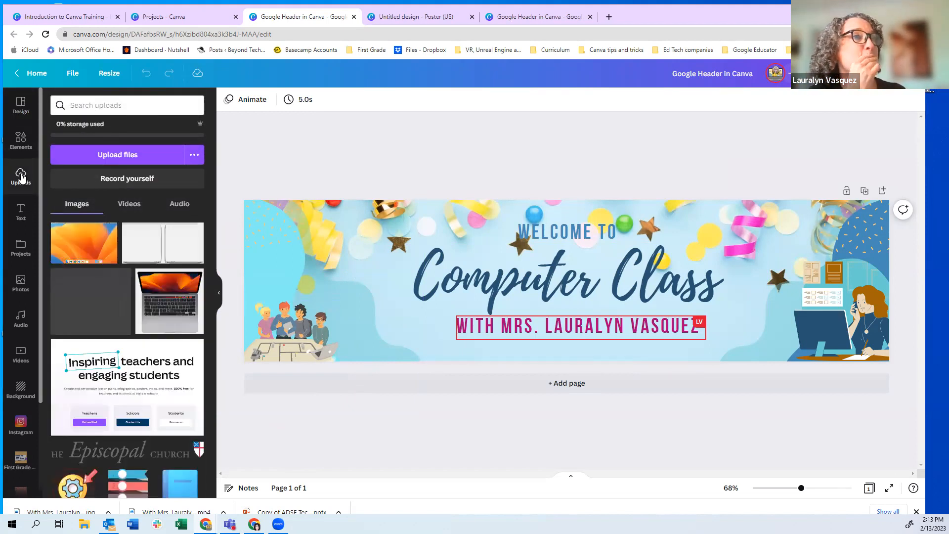
{"action": "scroll", "coordinate": [163, 304], "scroll_direction": "down", "scroll_amount": 4}
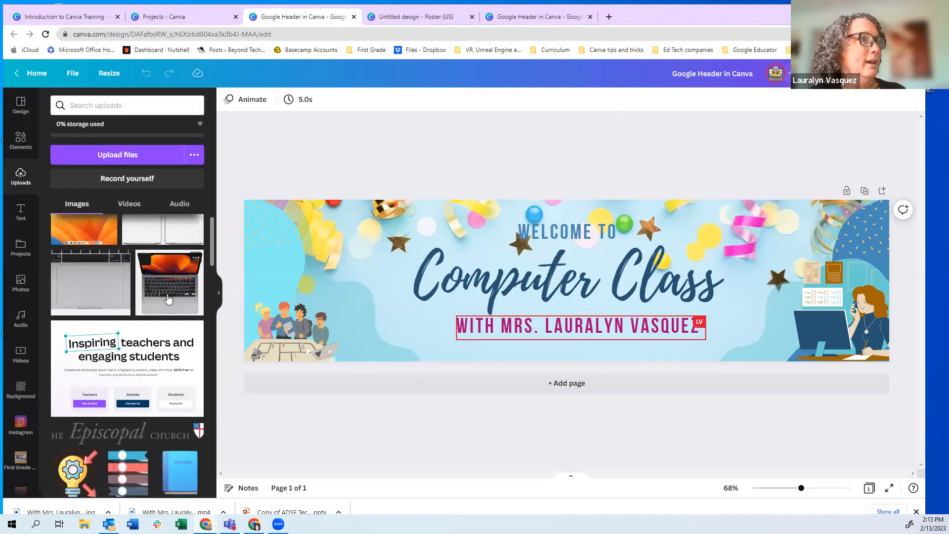
{"action": "scroll", "coordinate": [148, 309], "scroll_direction": "down", "scroll_amount": 5}
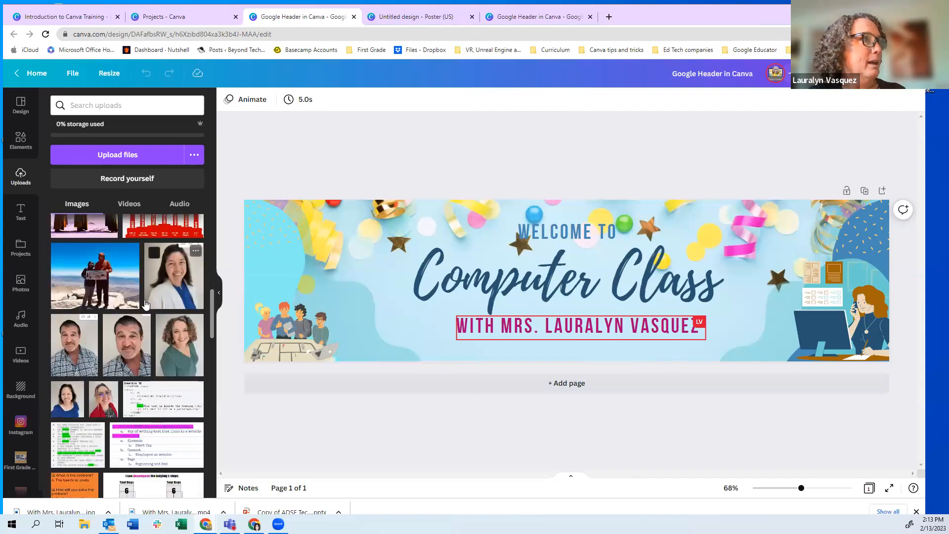
{"action": "scroll", "coordinate": [98, 257], "scroll_direction": "up", "scroll_amount": 3}
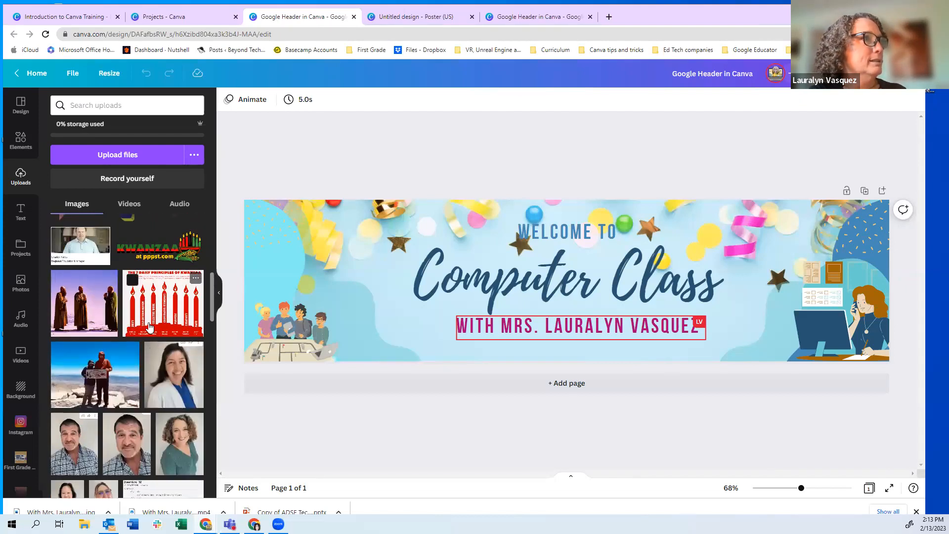
{"action": "left_click", "coordinate": [166, 301]}
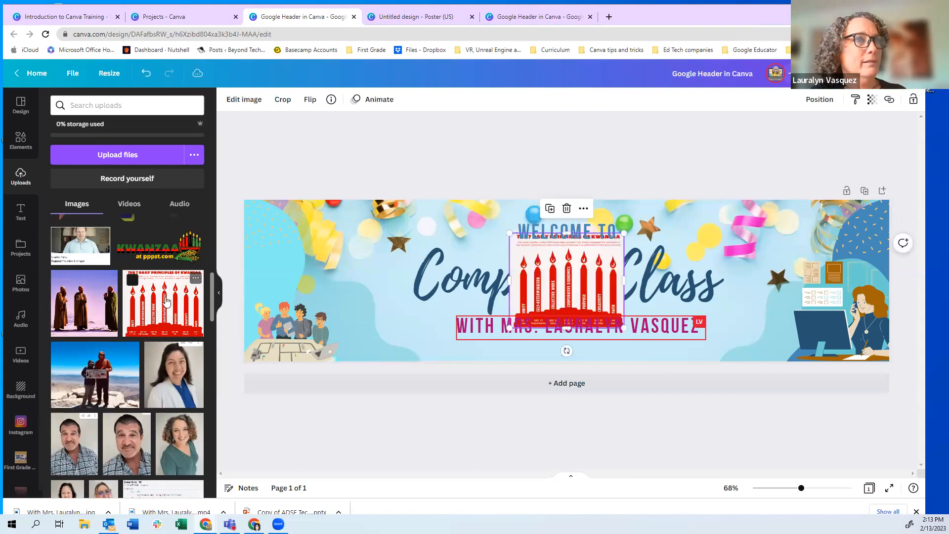
{"action": "key", "text": "Delete"}
{"action": "scroll", "coordinate": [158, 321], "scroll_direction": "down", "scroll_amount": 4}
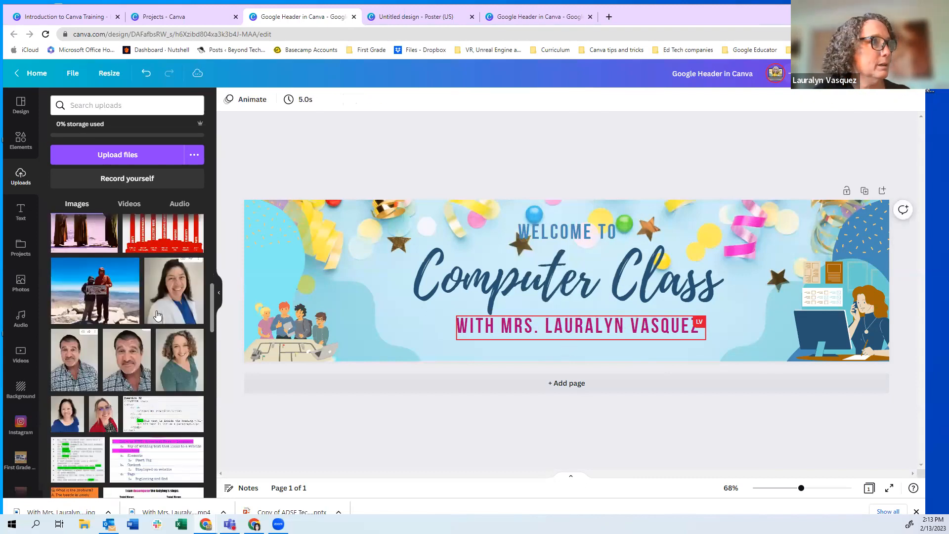
{"action": "scroll", "coordinate": [133, 345], "scroll_direction": "down", "scroll_amount": 3}
{"action": "scroll", "coordinate": [148, 346], "scroll_direction": "up", "scroll_amount": 5}
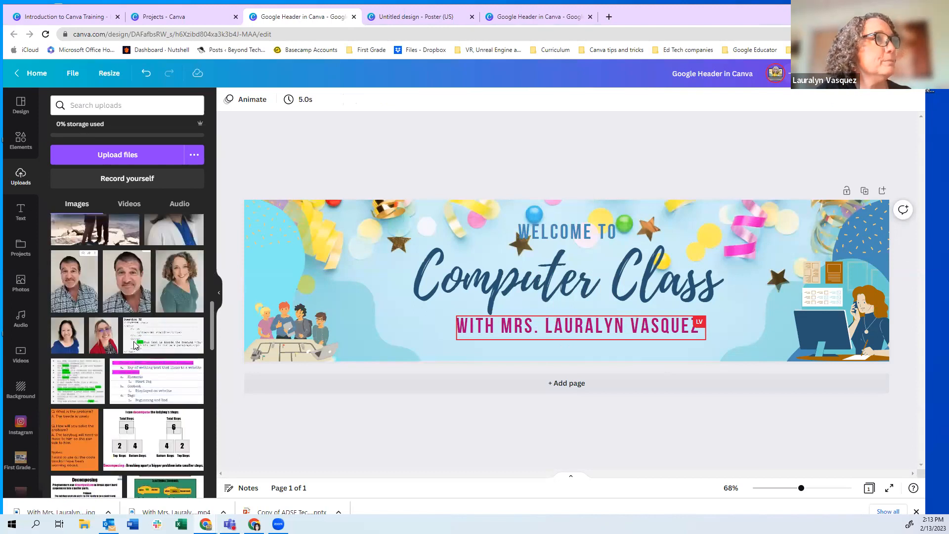
Add the woman's portrait photo from Uploads, enlarge it, and move it left on the banner
{"action": "left_click", "coordinate": [179, 348]}
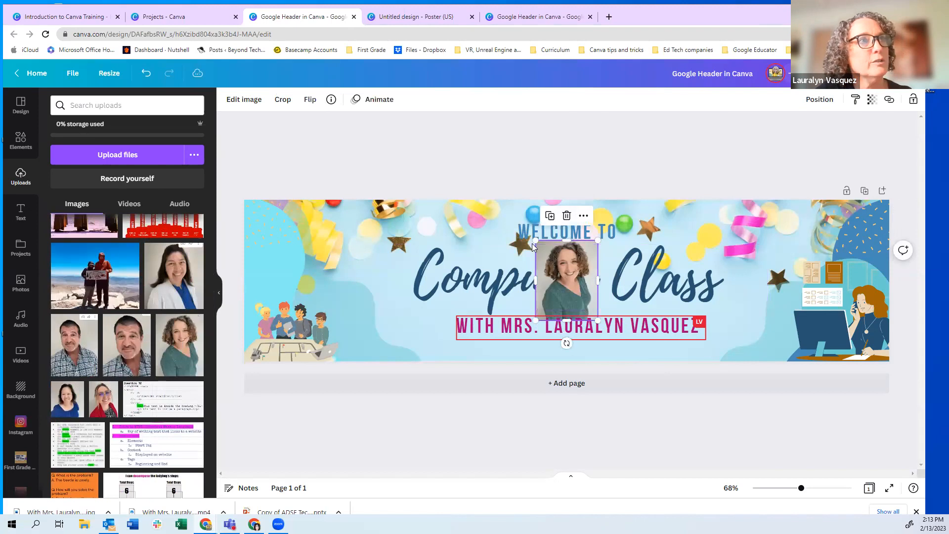
{"action": "left_click_drag", "start_coordinate": [536, 240], "coordinate": [507, 225]}
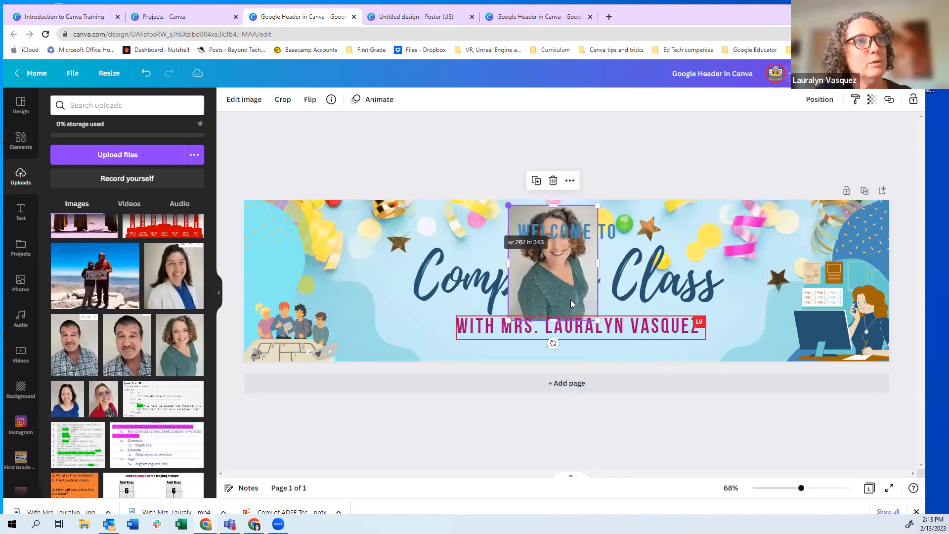
{"action": "left_click_drag", "start_coordinate": [598, 320], "coordinate": [640, 354]}
{"action": "left_click_drag", "start_coordinate": [572, 267], "coordinate": [394, 321]}
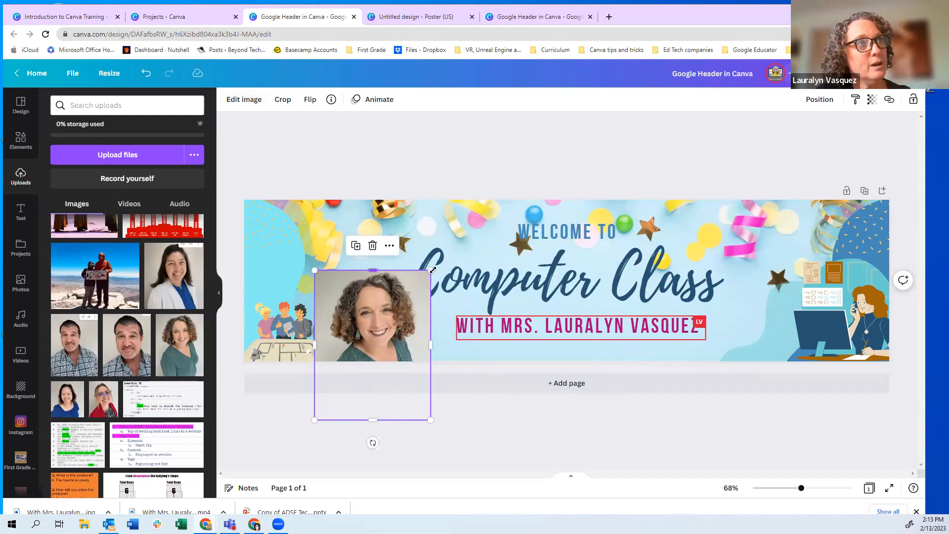
Remove the portrait's background with BG Remover and shrink it to about 119 by 153 beside the name
{"action": "left_click", "coordinate": [244, 101]}
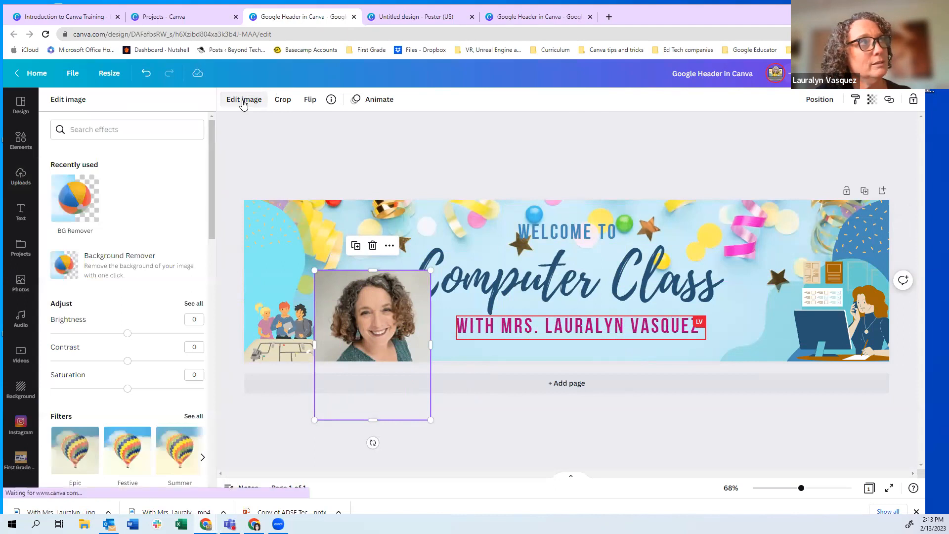
{"action": "left_click", "coordinate": [72, 210]}
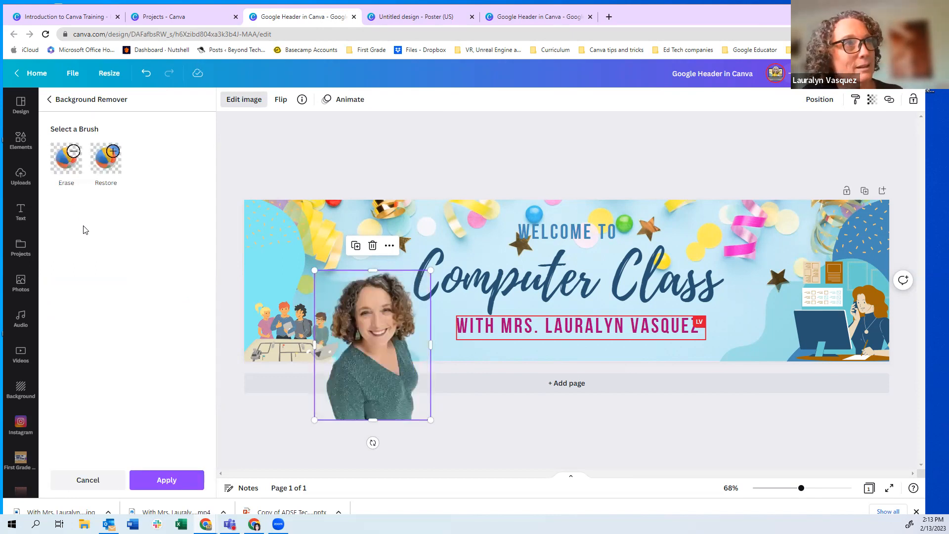
{"action": "left_click_drag", "start_coordinate": [425, 413], "coordinate": [373, 343]}
{"action": "left_click_drag", "start_coordinate": [342, 315], "coordinate": [420, 321]}
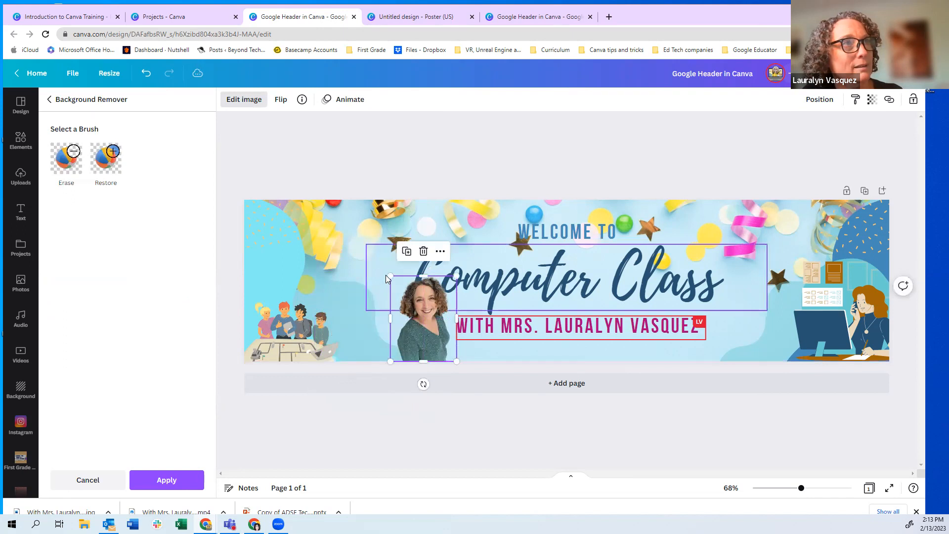
{"action": "left_click_drag", "start_coordinate": [389, 276], "coordinate": [420, 332]}
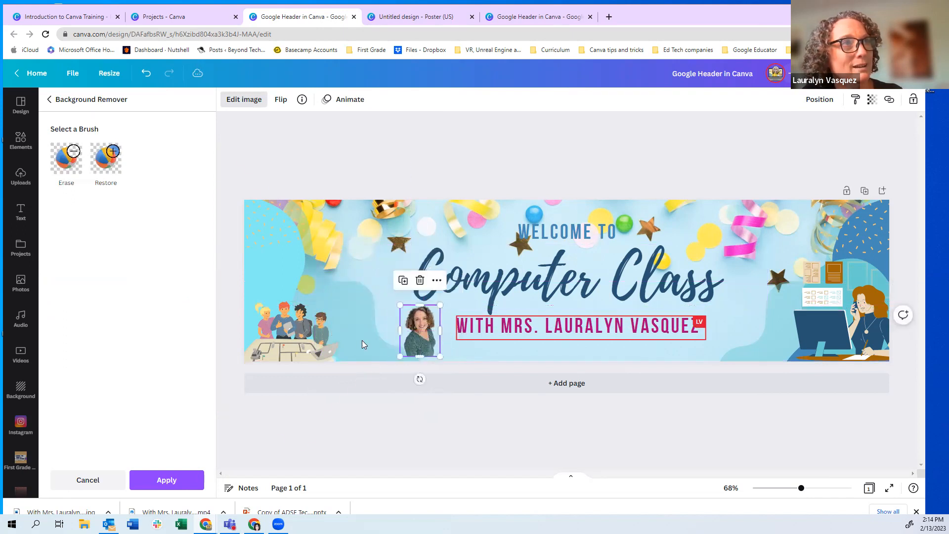
{"action": "left_click", "coordinate": [387, 278]}
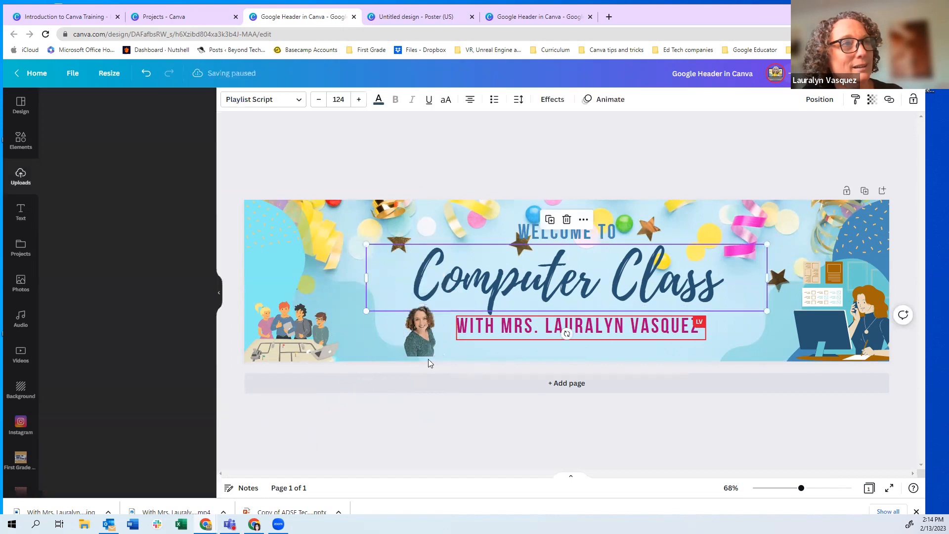
Deselect the photo and bring up the Share panel for the header design
{"action": "left_click", "coordinate": [462, 359]}
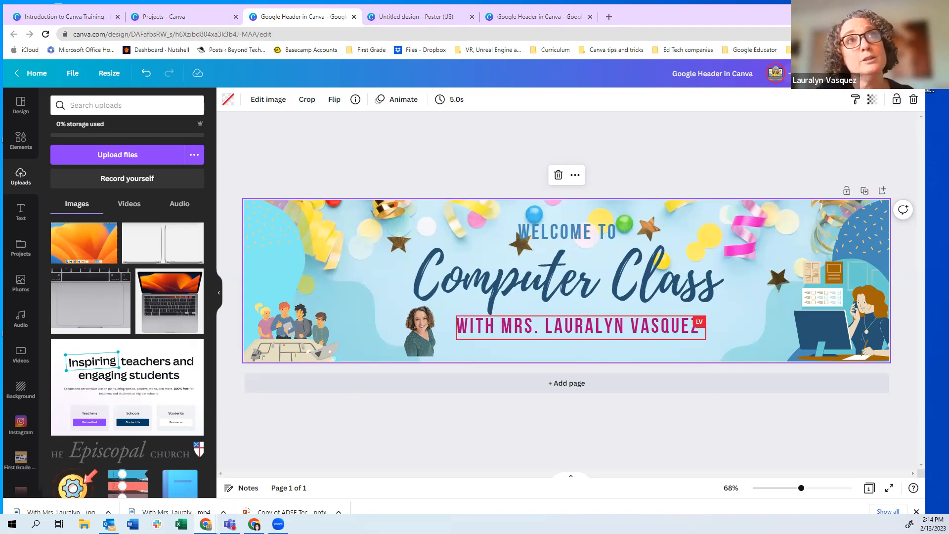
{"action": "left_click", "coordinate": [900, 73]}
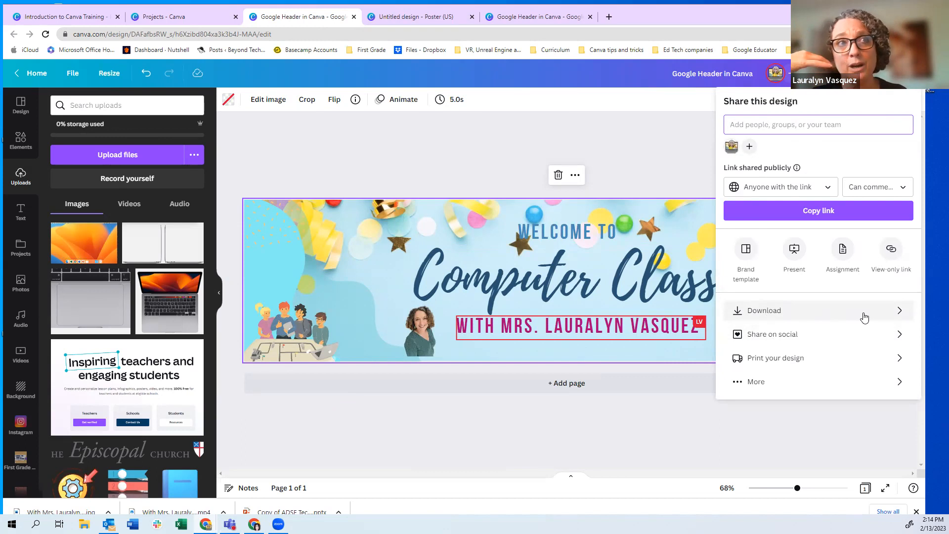
Browse all publishing options and the printed products, then return to the main share choices
{"action": "left_click", "coordinate": [898, 382]}
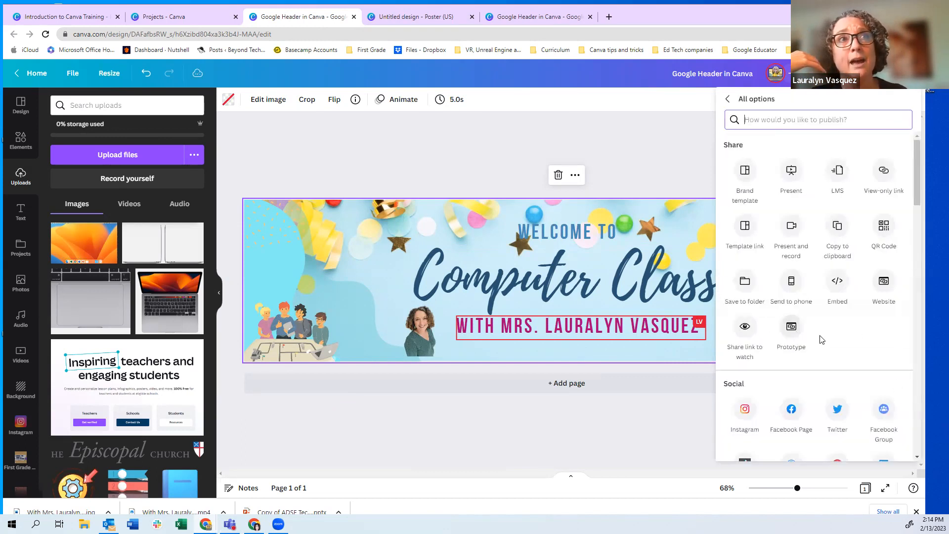
{"action": "scroll", "coordinate": [821, 339], "scroll_direction": "down", "scroll_amount": 9}
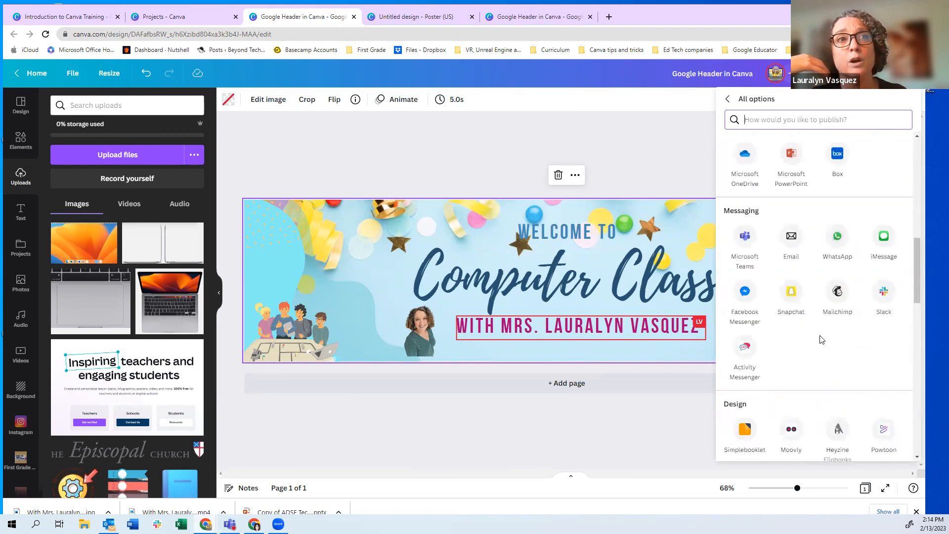
{"action": "scroll", "coordinate": [822, 340], "scroll_direction": "down", "scroll_amount": 4}
{"action": "scroll", "coordinate": [821, 339], "scroll_direction": "down", "scroll_amount": 1}
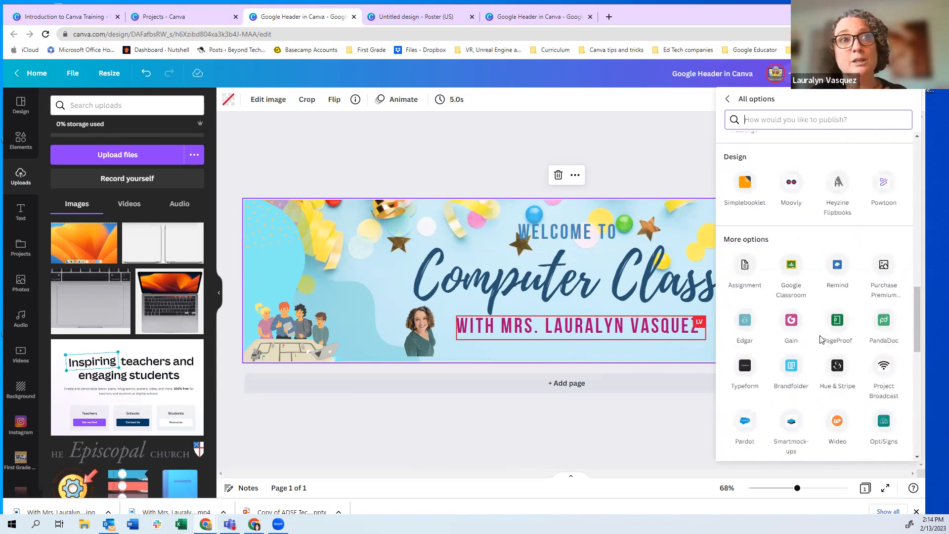
{"action": "scroll", "coordinate": [822, 340], "scroll_direction": "up", "scroll_amount": 14}
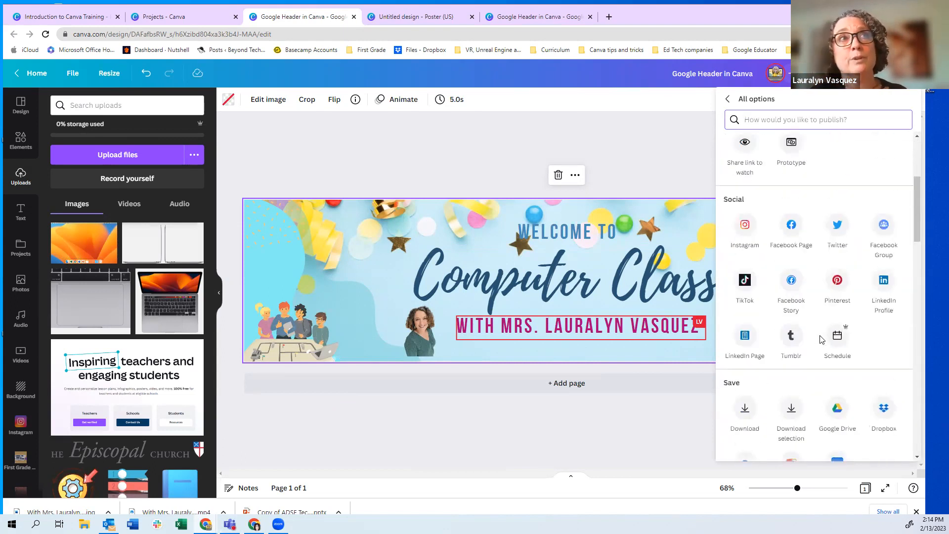
{"action": "left_click", "coordinate": [727, 99]}
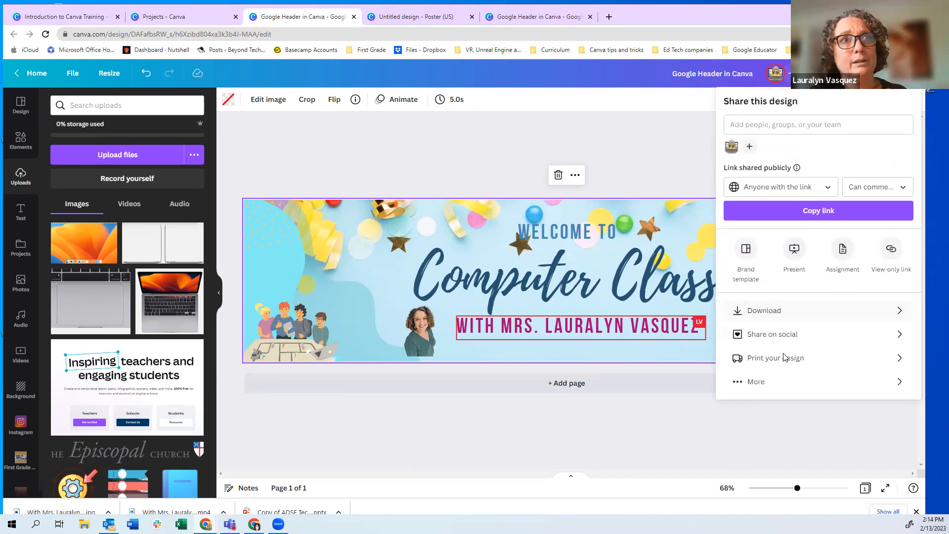
{"action": "left_click", "coordinate": [898, 358]}
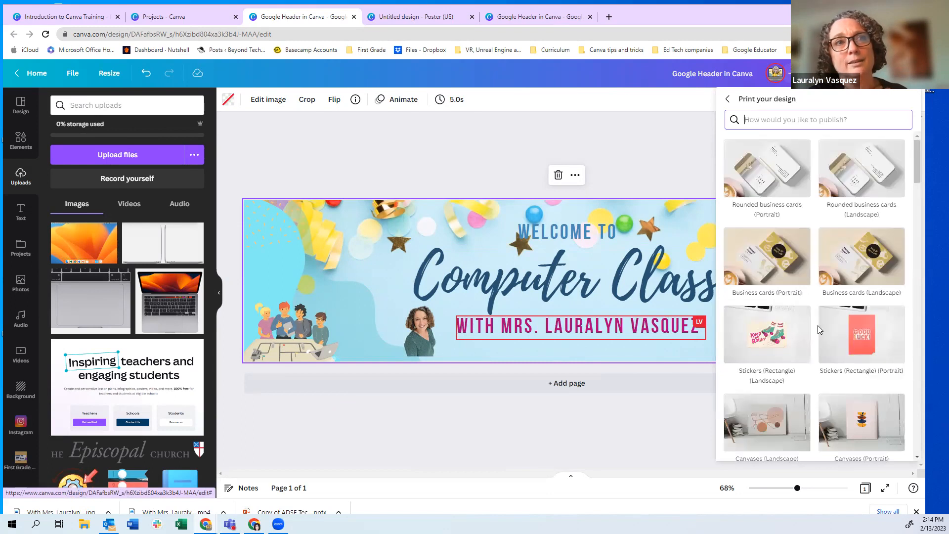
{"action": "left_click", "coordinate": [727, 101]}
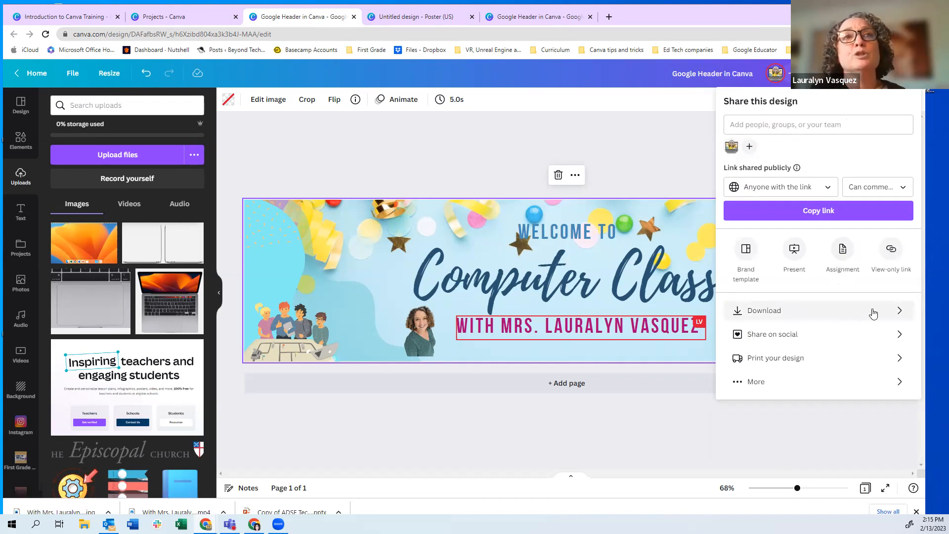
Download the header as a JPG instead of MP4 Video, then open it and snap the browser left
{"action": "left_click", "coordinate": [900, 311]}
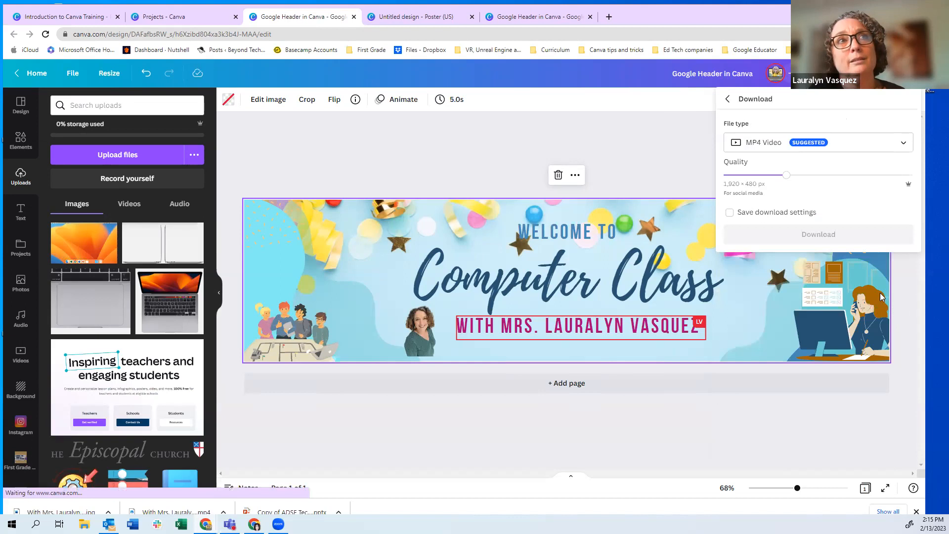
{"action": "left_click", "coordinate": [900, 147]}
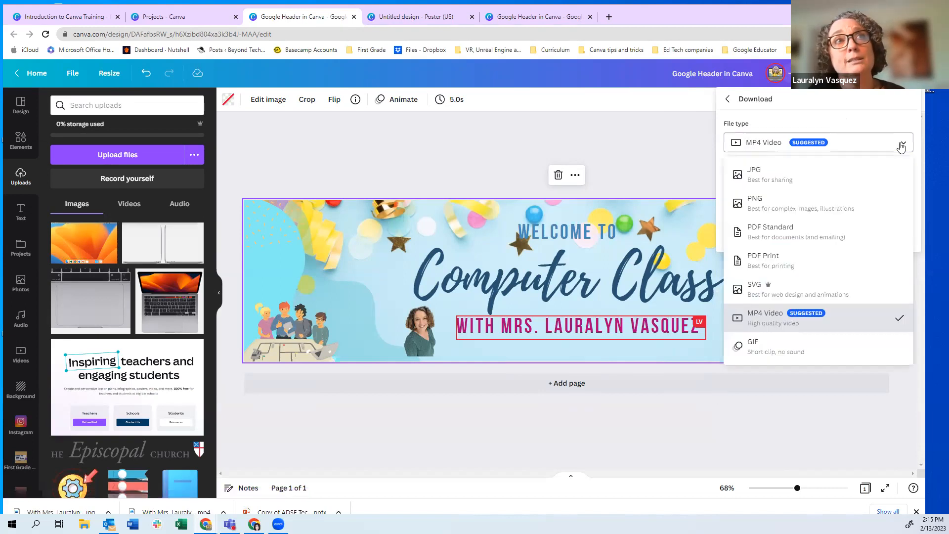
{"action": "left_click", "coordinate": [783, 183]}
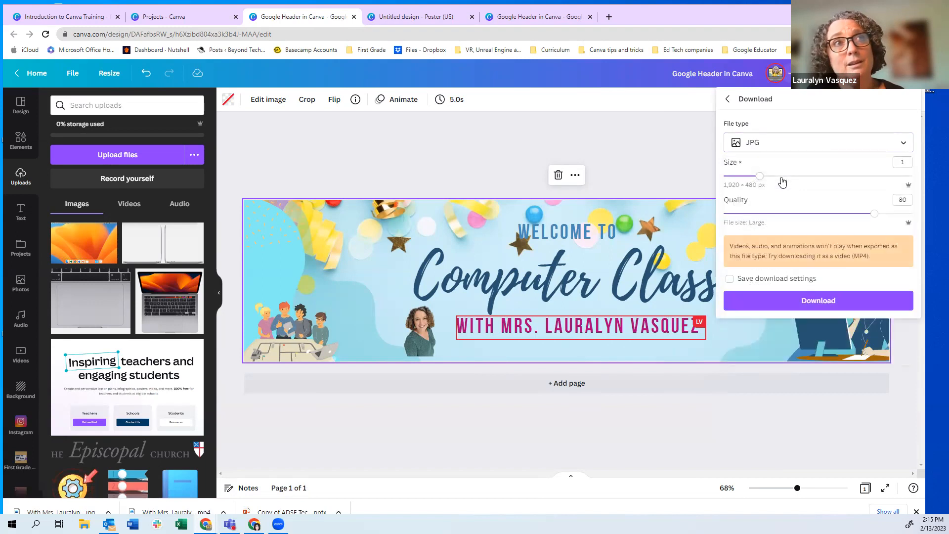
{"action": "left_click", "coordinate": [798, 308]}
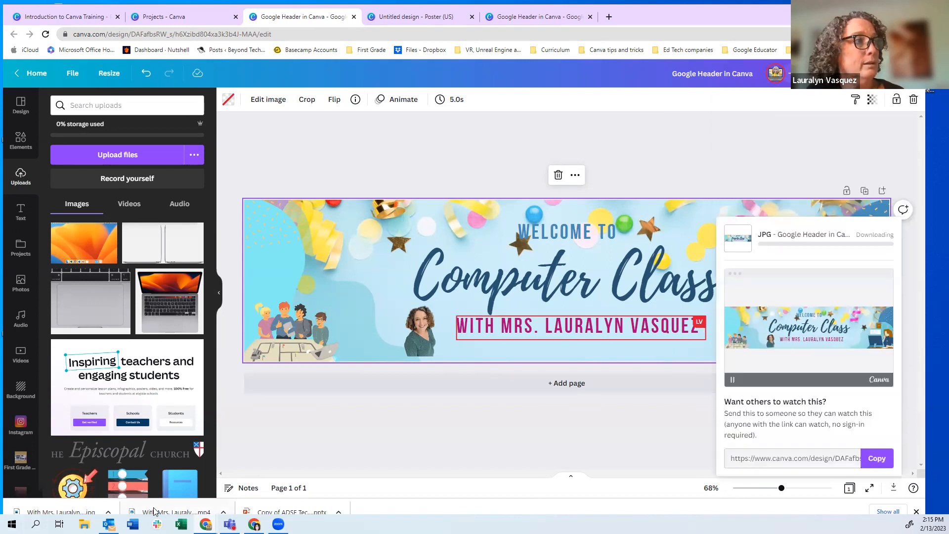
{"action": "left_click", "coordinate": [76, 512]}
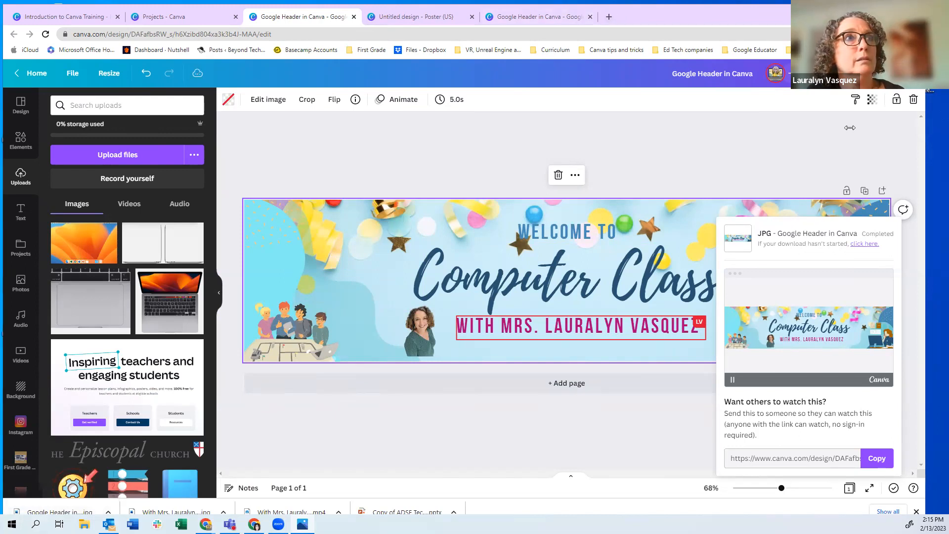
{"action": "key", "text": "super+Left"}
Copy the JPG to the desktop, view it in Photos, then close Photos and re-widen the browser
{"action": "left_click_drag", "start_coordinate": [59, 511], "coordinate": [559, 200]}
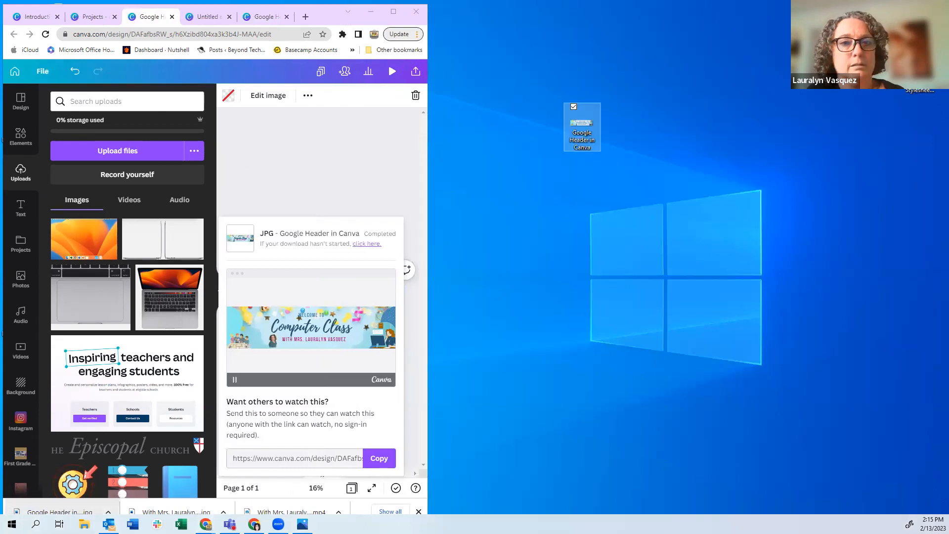
{"action": "double_click", "coordinate": [582, 126]}
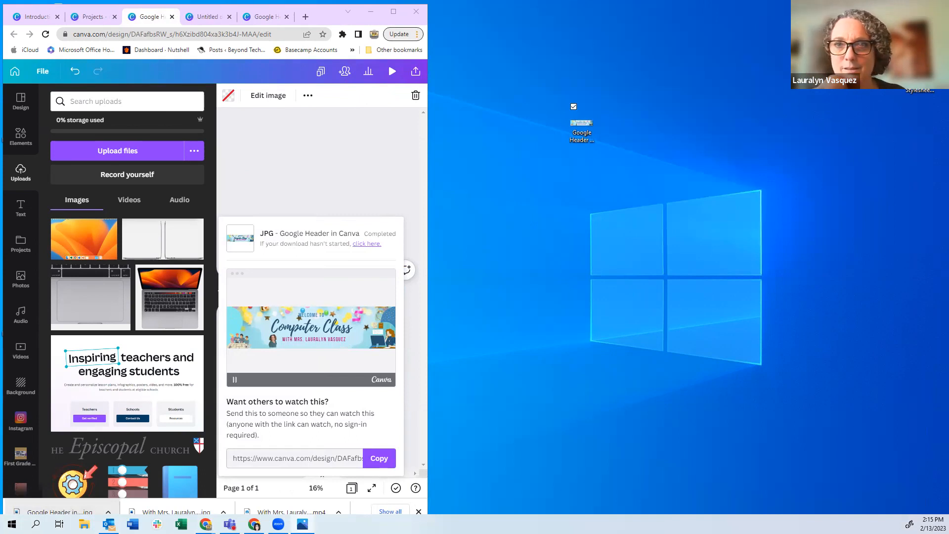
{"action": "left_click_drag", "start_coordinate": [0, 85], "coordinate": [749, 93]}
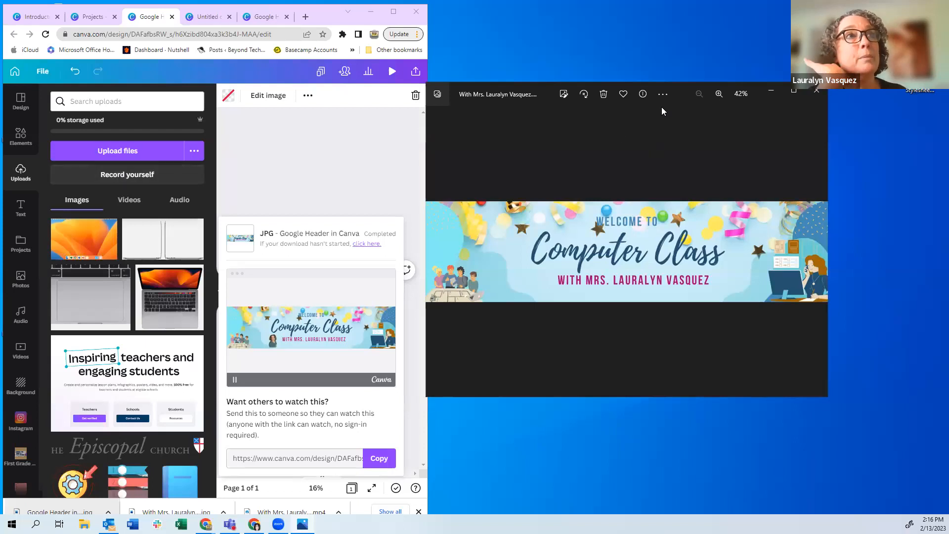
{"action": "left_click", "coordinate": [661, 94]}
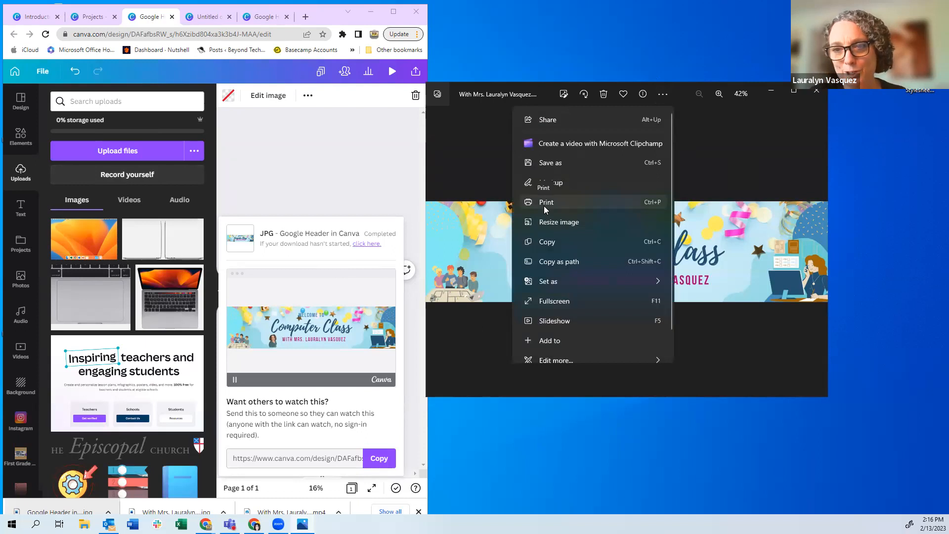
{"action": "left_click", "coordinate": [755, 166]}
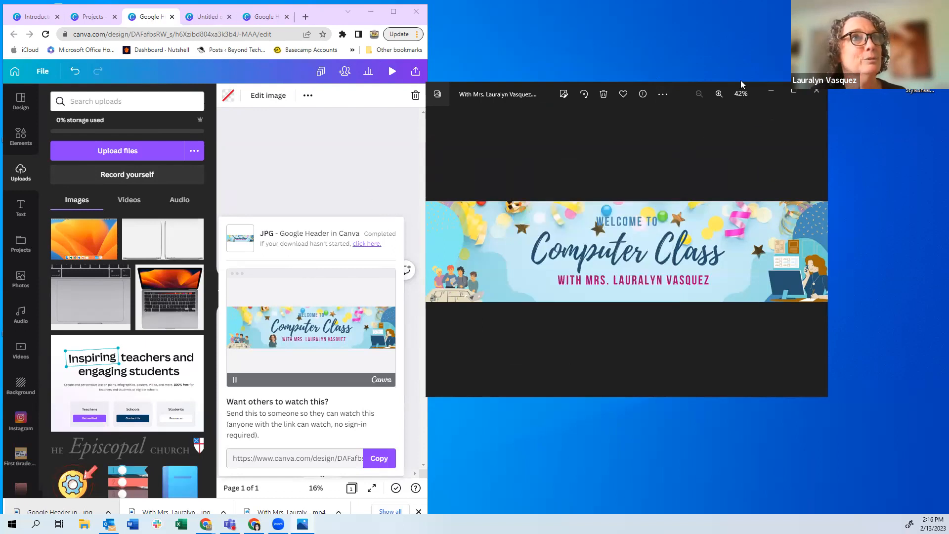
{"action": "left_click", "coordinate": [814, 88]}
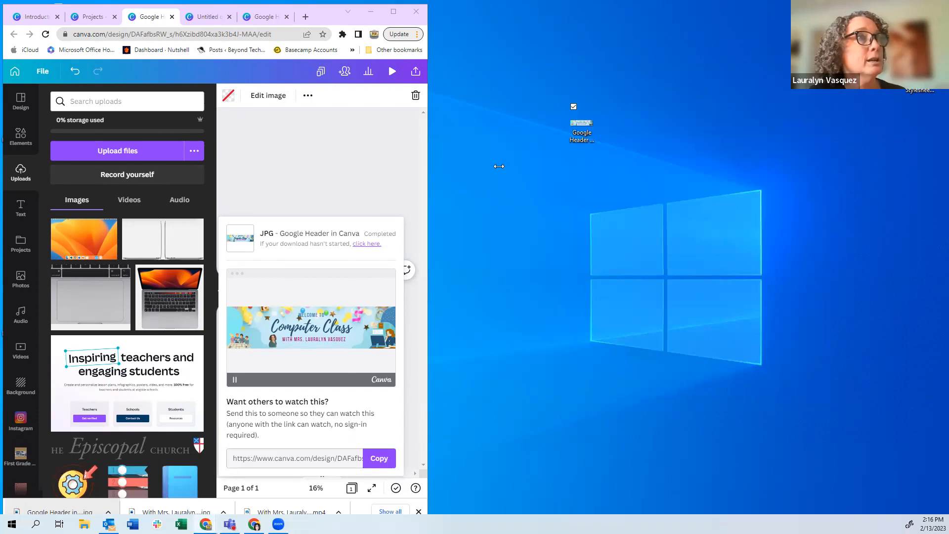
{"action": "left_click_drag", "start_coordinate": [499, 166], "coordinate": [915, 181]}
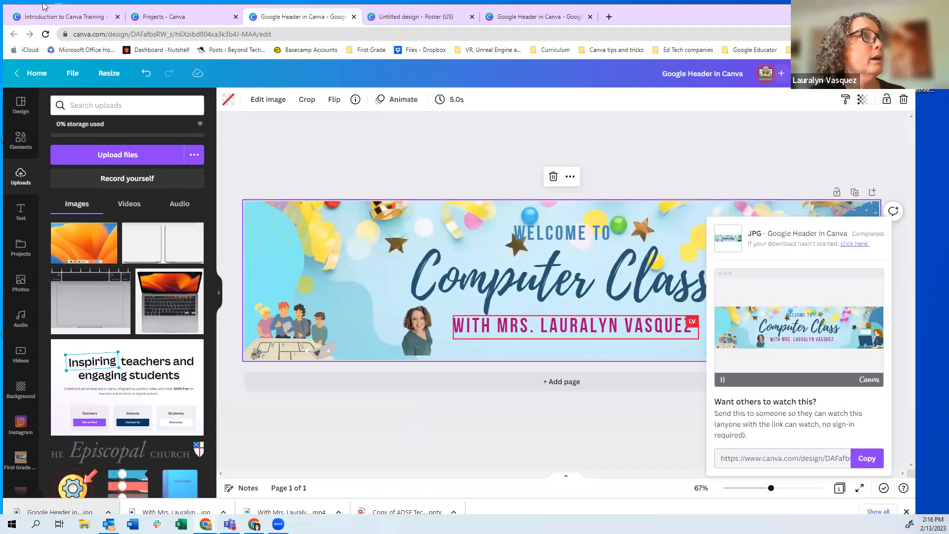
On the Projects tab, trash the blank Untitled Design poster and the blank Untitled Design story
{"action": "left_click", "coordinate": [66, 20]}
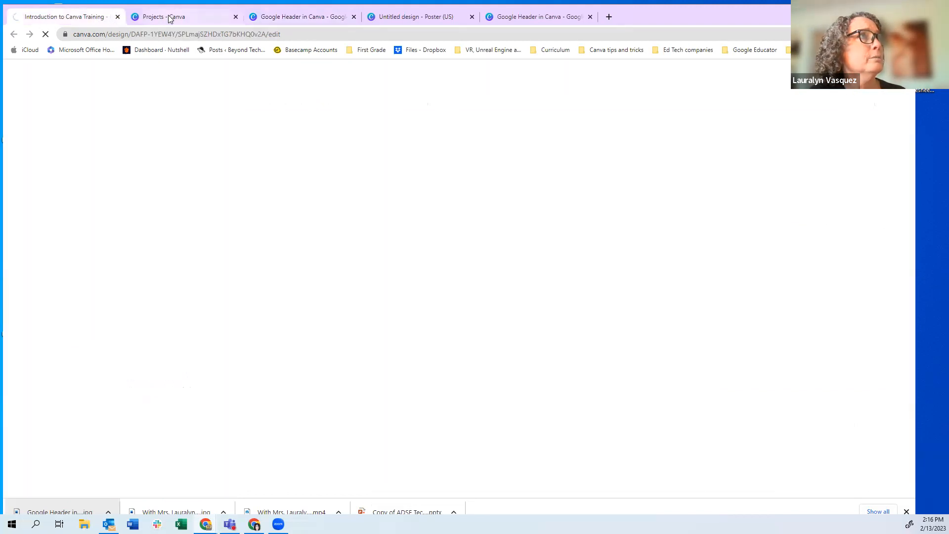
{"action": "left_click", "coordinate": [169, 18]}
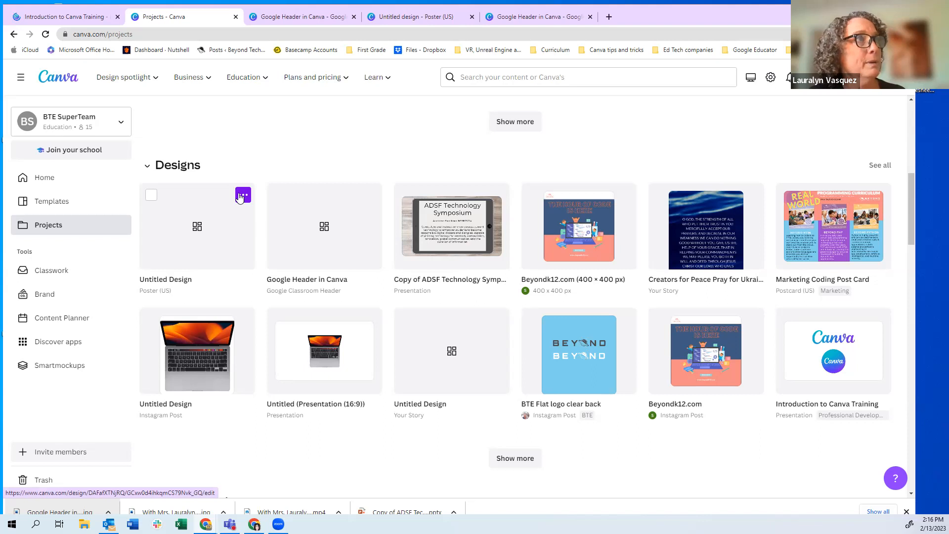
{"action": "left_click", "coordinate": [242, 197]}
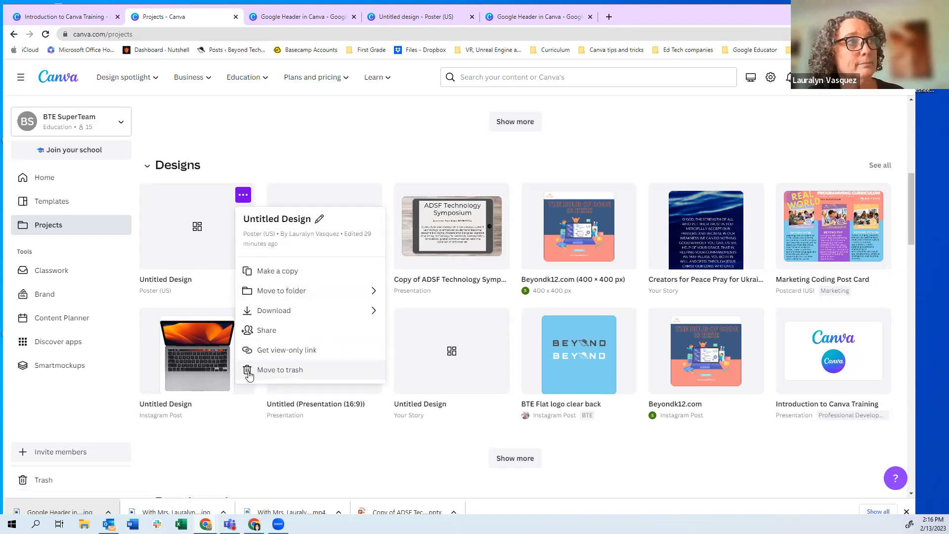
{"action": "left_click", "coordinate": [248, 370]}
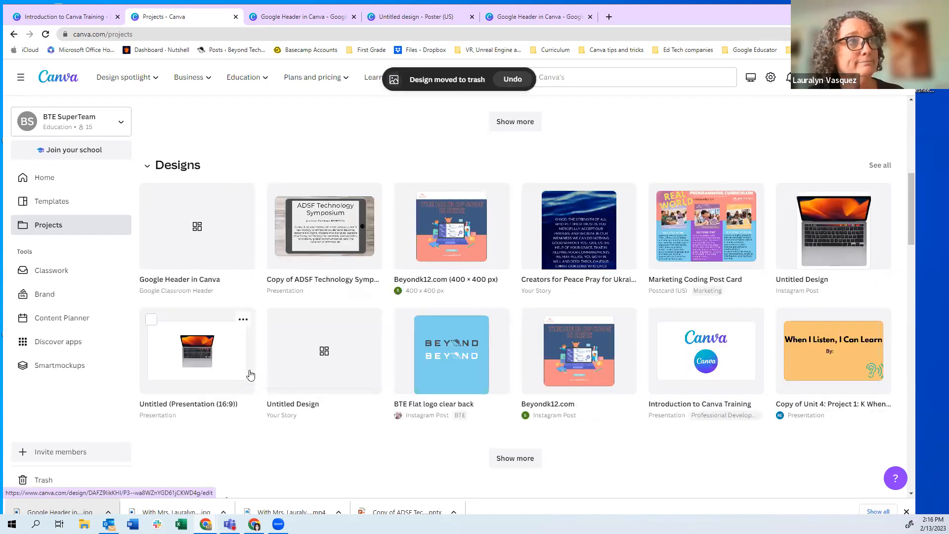
{"action": "left_click", "coordinate": [370, 320]}
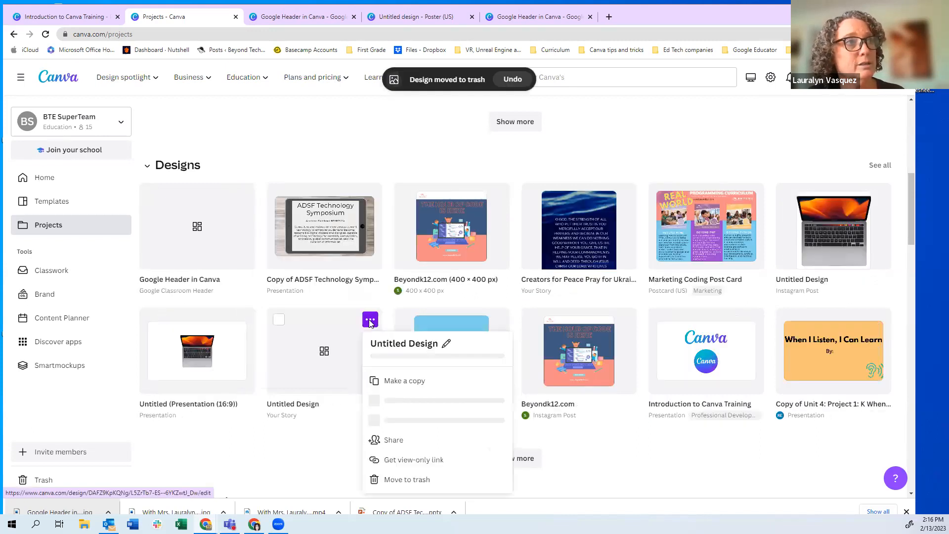
{"action": "left_click", "coordinate": [374, 293]}
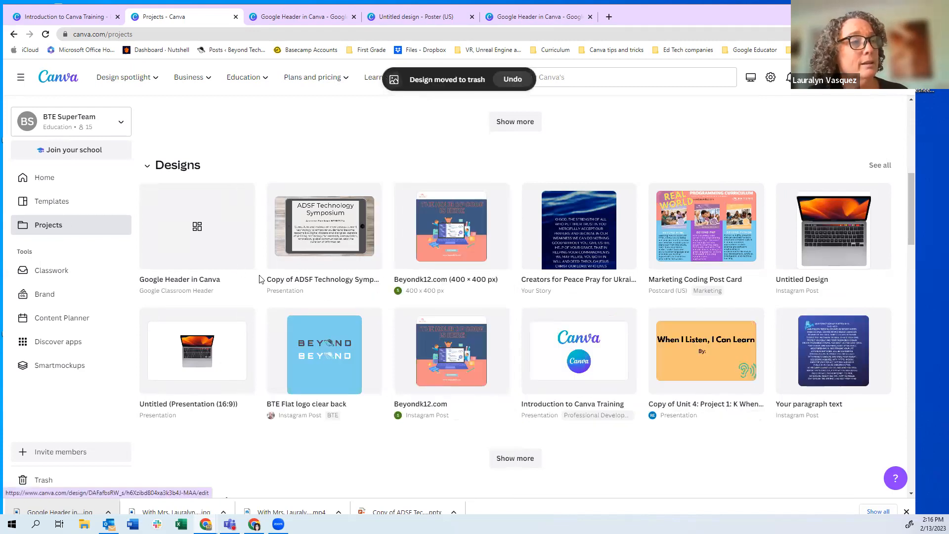
{"action": "scroll", "coordinate": [260, 279], "scroll_direction": "up", "scroll_amount": 1}
{"action": "scroll", "coordinate": [260, 280], "scroll_direction": "up", "scroll_amount": 6}
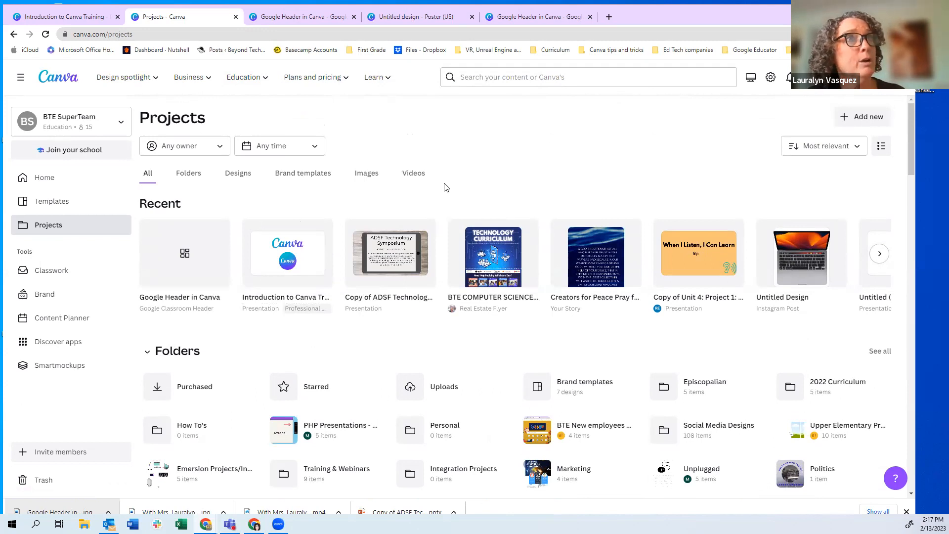
Choose Folder from Add new on the Projects page to bring up an empty Create a folder form
{"action": "left_click", "coordinate": [846, 118]}
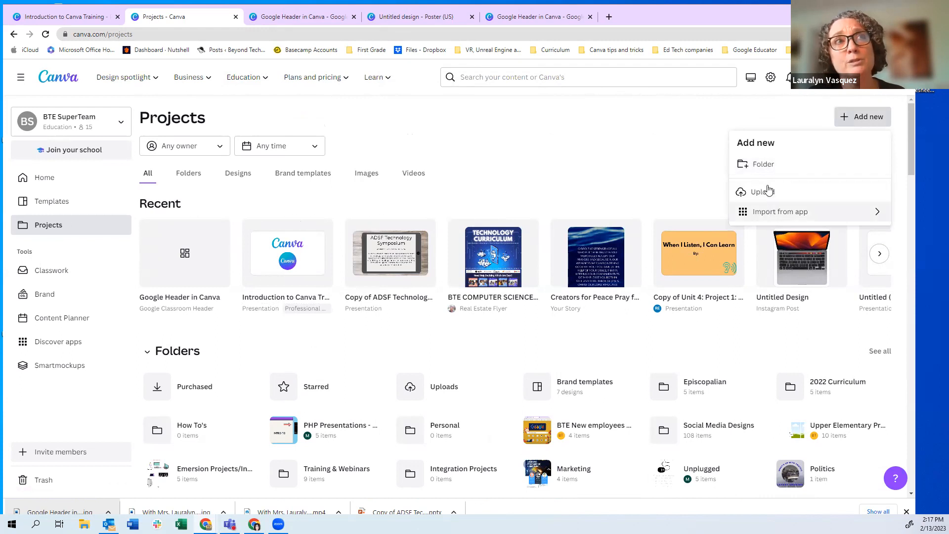
{"action": "left_click", "coordinate": [751, 167]}
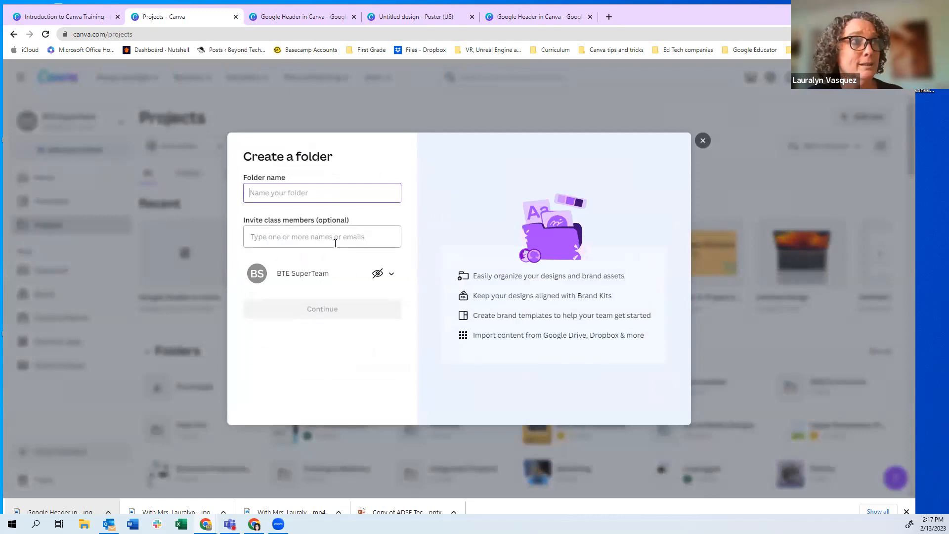
Close the Create a folder dialog without creating a folder, leaving the Projects list showing
{"action": "left_click", "coordinate": [702, 142]}
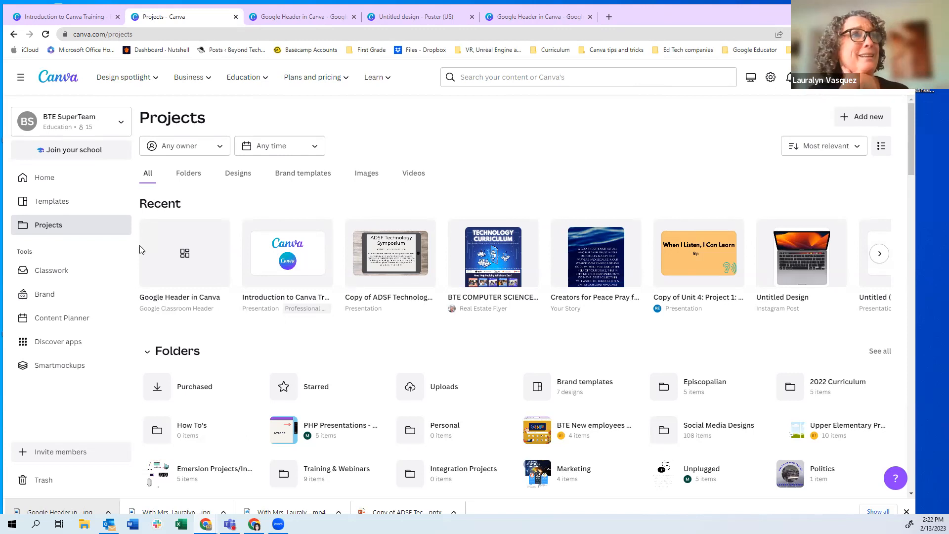
Switch to the Google Header in Canva design and select the portrait photo on the banner
{"action": "left_click", "coordinate": [308, 18]}
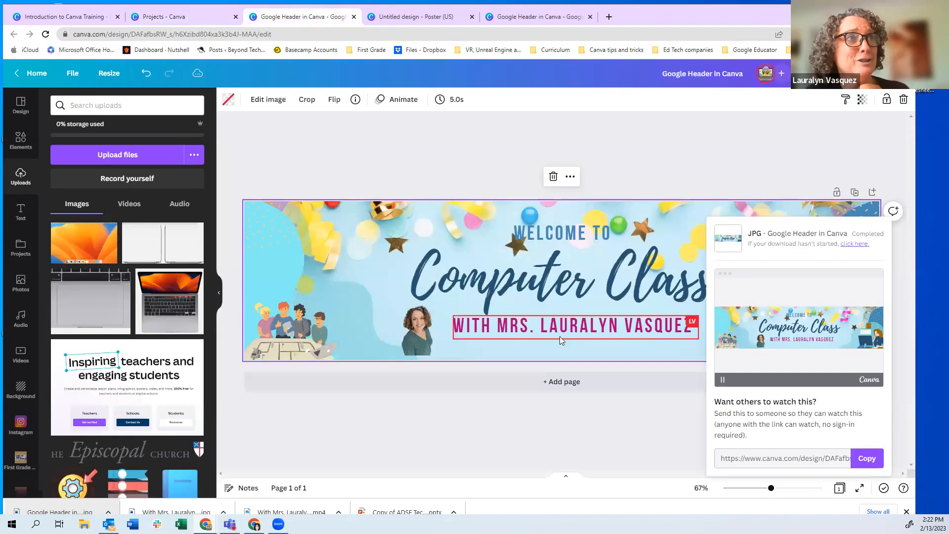
{"action": "left_click", "coordinate": [416, 336]}
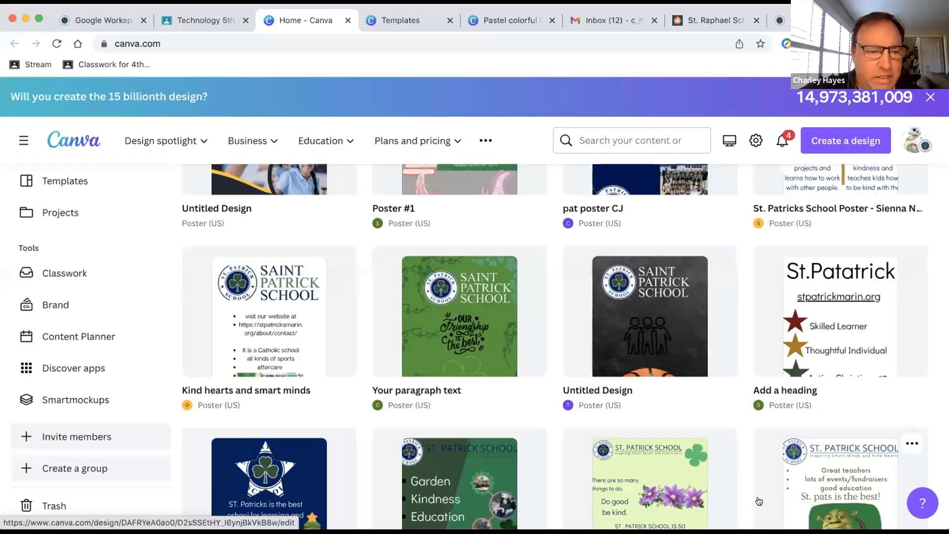
Share the team's invite link to Google Classroom, then go to the Technology 5th Grade class
{"action": "scroll", "coordinate": [390, 319], "scroll_direction": "up", "scroll_amount": 10}
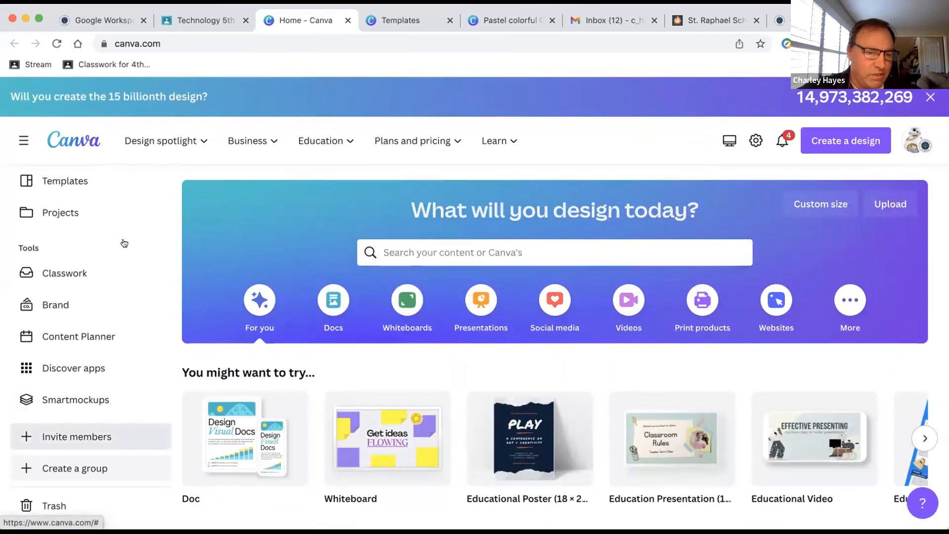
{"action": "scroll", "coordinate": [125, 285], "scroll_direction": "down", "scroll_amount": 3}
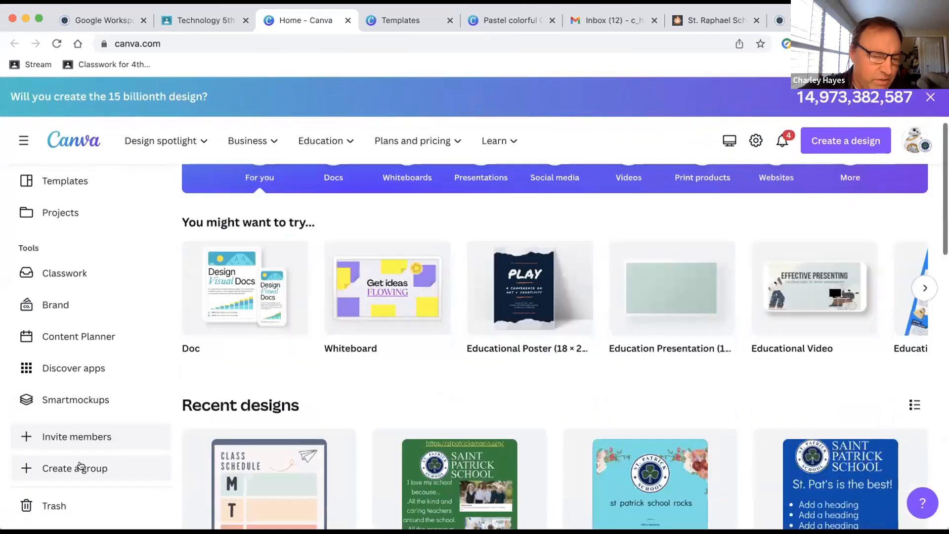
{"action": "left_click", "coordinate": [85, 437]}
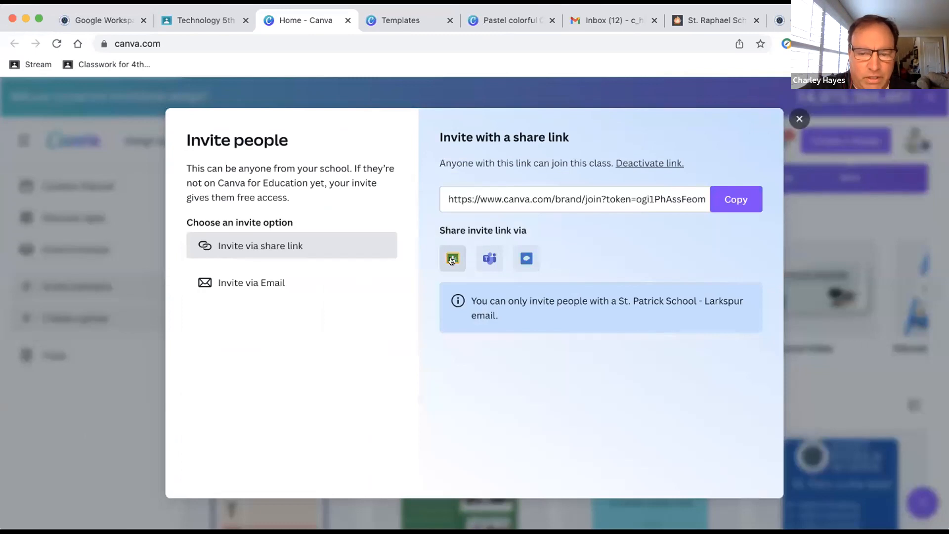
{"action": "left_click", "coordinate": [449, 258]}
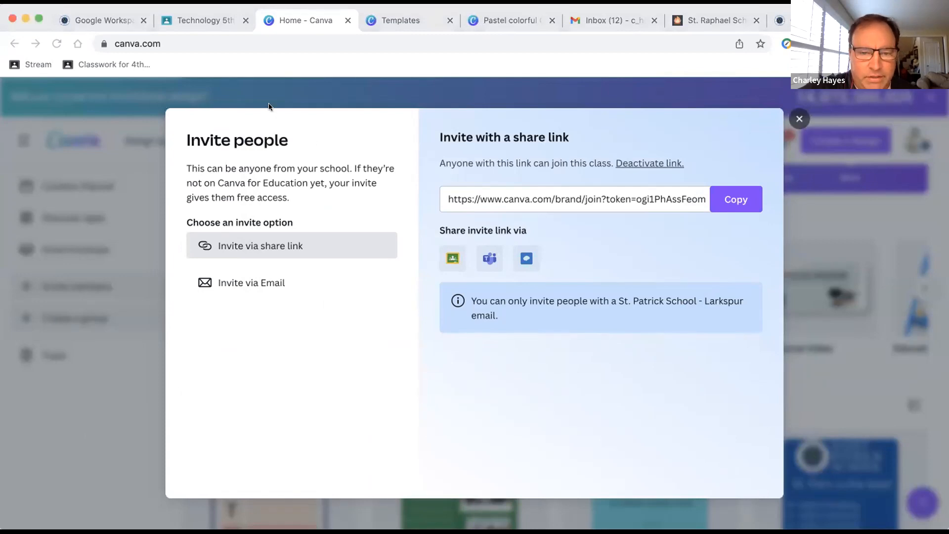
{"action": "left_click", "coordinate": [125, 170]}
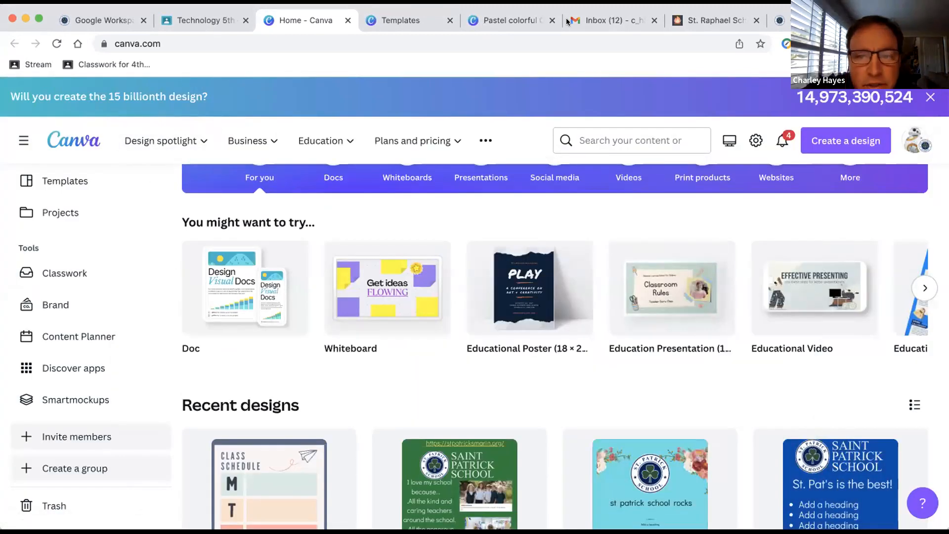
{"action": "left_click", "coordinate": [205, 20]}
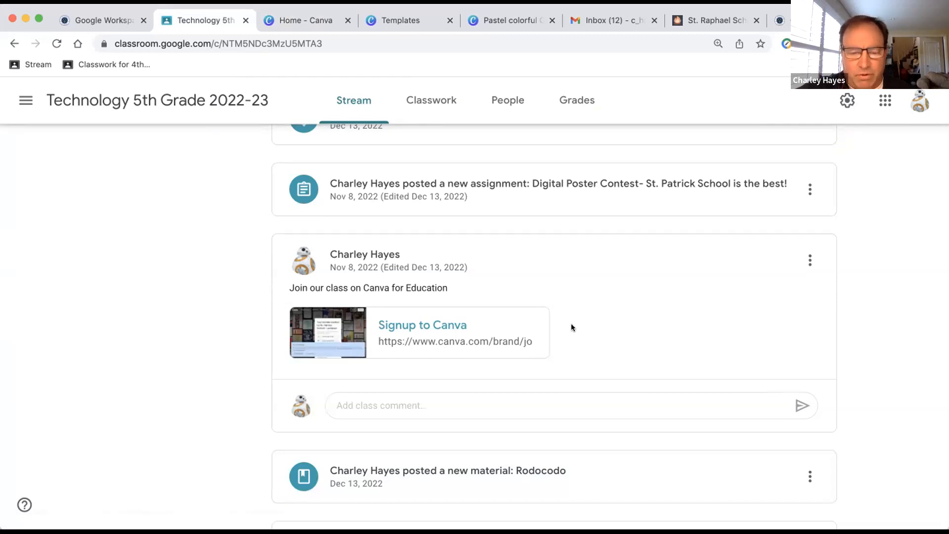
Review the 'Join our class on Canva' stream post, then return to the Home - Canva tab
{"action": "scroll", "coordinate": [571, 327], "scroll_direction": "up", "scroll_amount": 1}
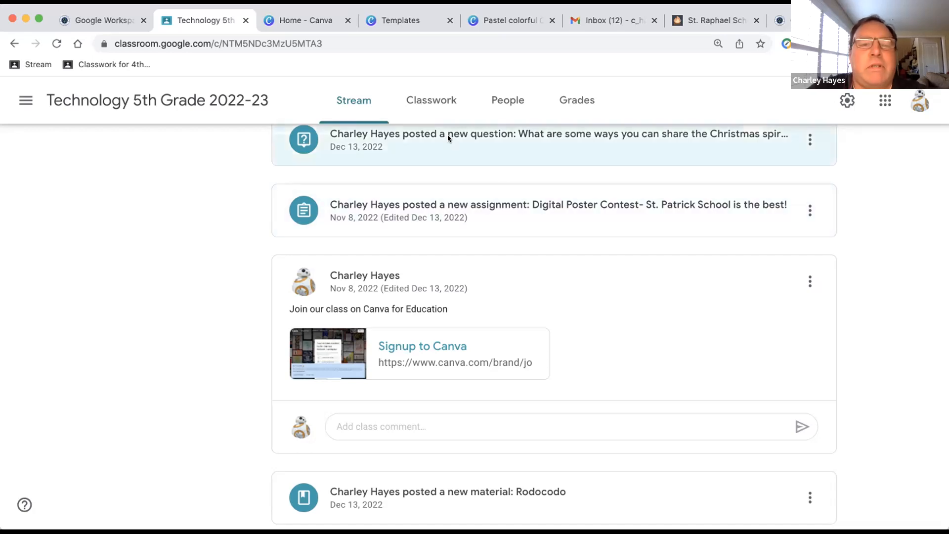
{"action": "left_click", "coordinate": [319, 22]}
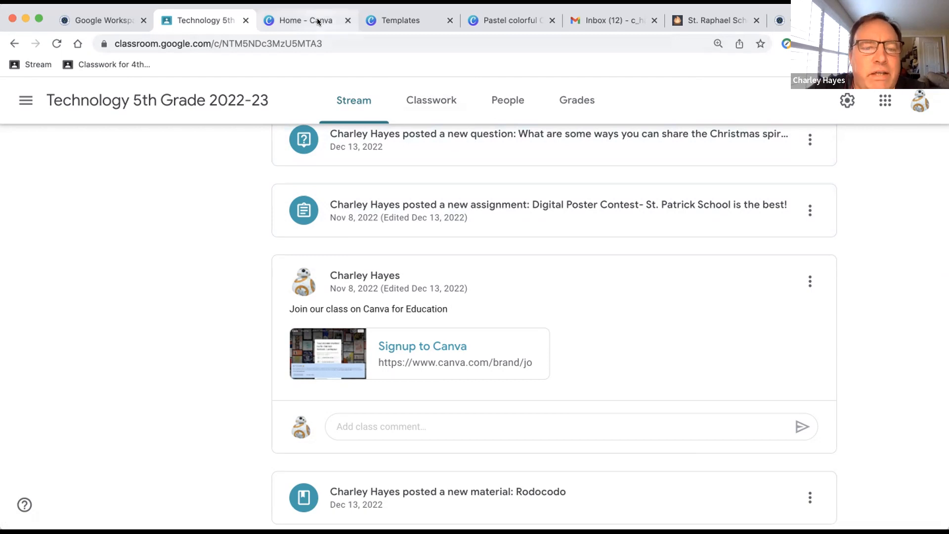
{"action": "scroll", "coordinate": [312, 279], "scroll_direction": "up", "scroll_amount": 3}
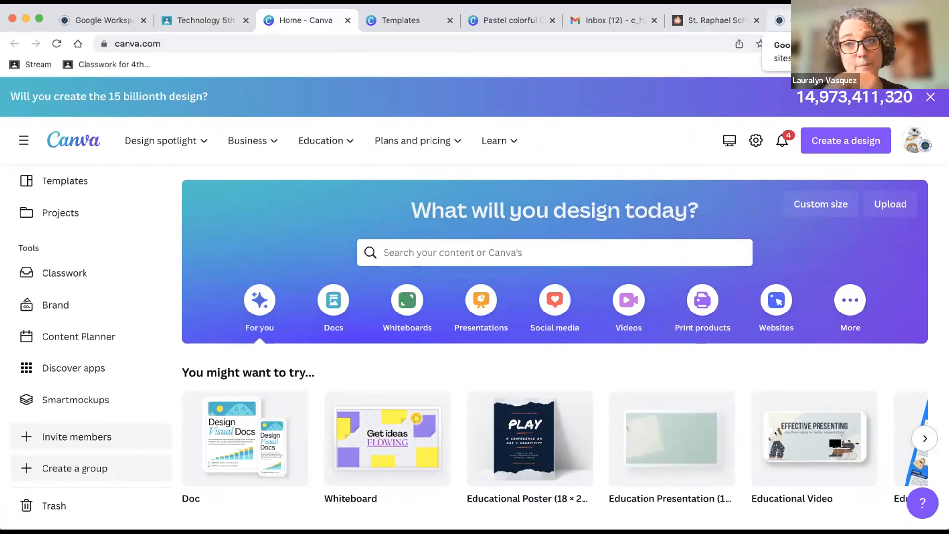
From the Google Workspace @ St. Pats tab, open a new tab and show the Google apps list
{"action": "left_click", "coordinate": [781, 20]}
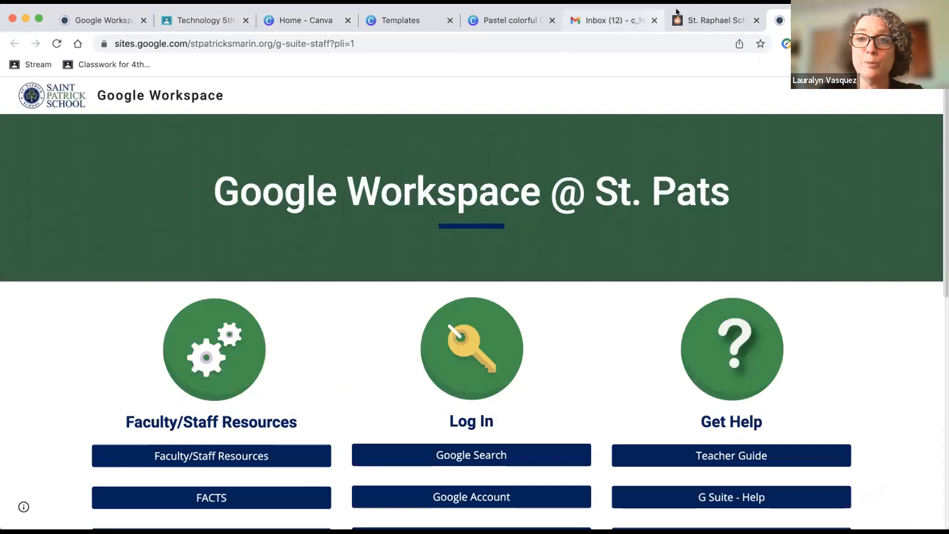
{"action": "scroll", "coordinate": [562, 343], "scroll_direction": "down", "scroll_amount": 1}
{"action": "scroll", "coordinate": [562, 343], "scroll_direction": "up", "scroll_amount": 1}
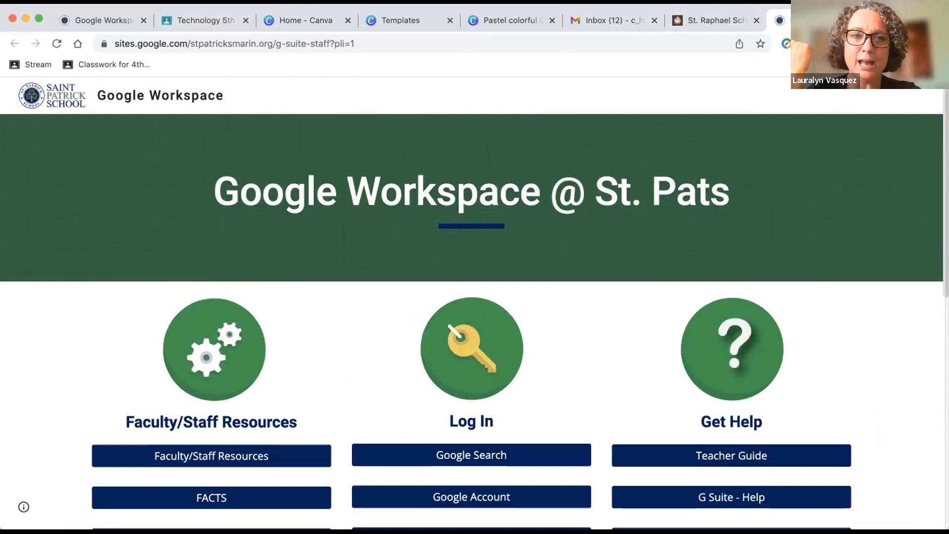
{"action": "left_click", "coordinate": [879, 20]}
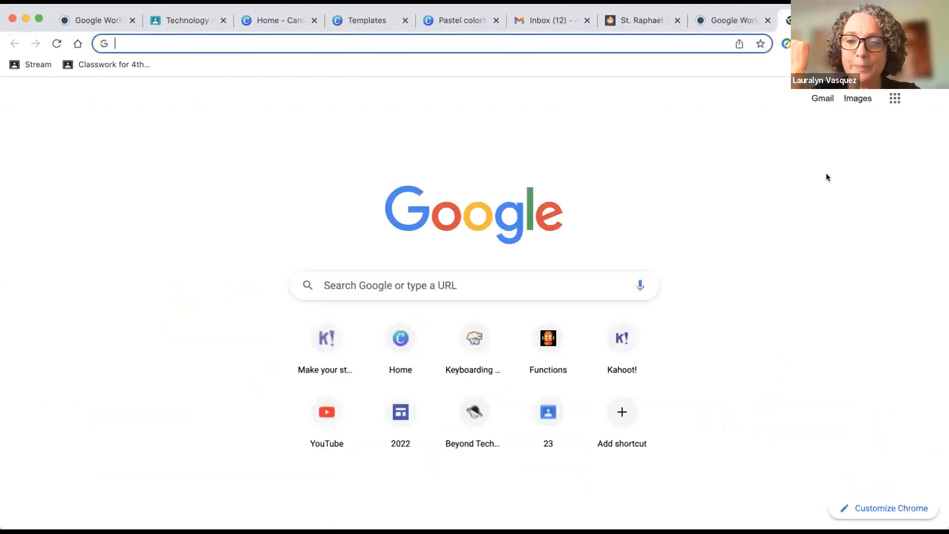
{"action": "left_click", "coordinate": [895, 101]}
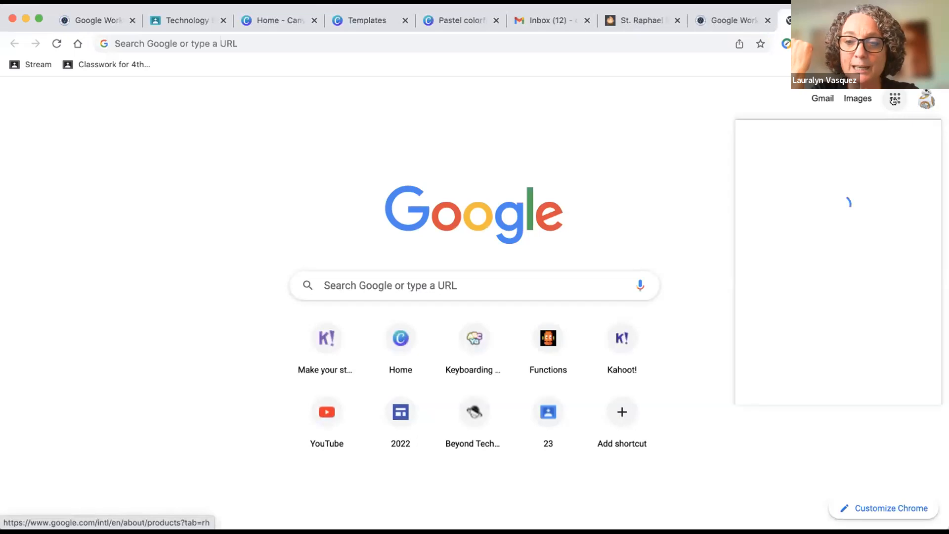
{"action": "left_click", "coordinate": [894, 101]}
{"action": "left_click", "coordinate": [893, 100]}
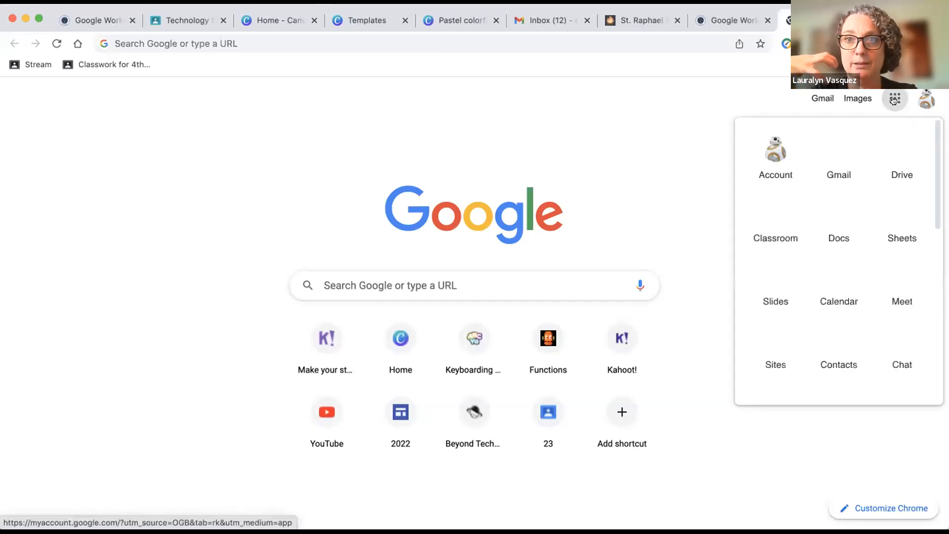
Scroll through the Google apps list to find Canva for Education
{"action": "left_click_drag", "start_coordinate": [935, 158], "coordinate": [936, 371]}
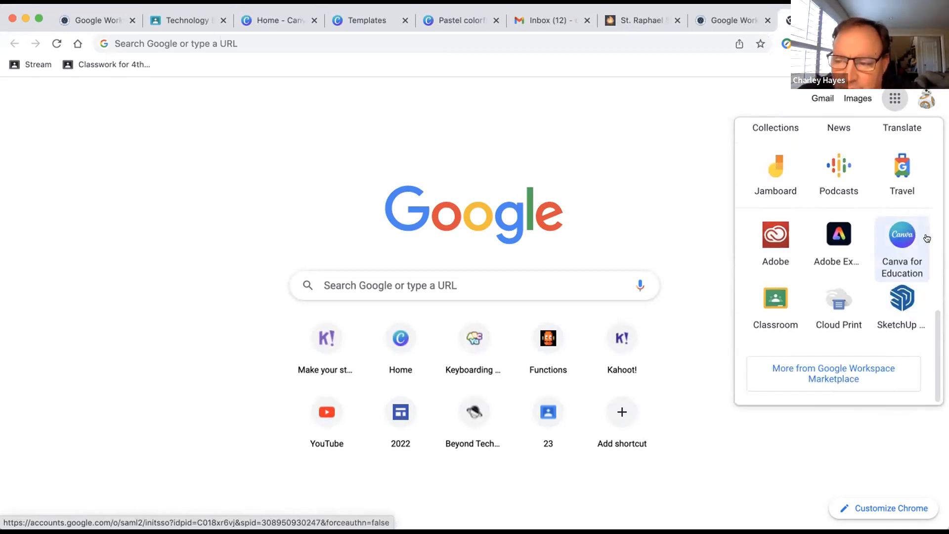
{"action": "mouse_move", "coordinate": [936, 320]}
{"action": "left_mouse_down"}
{"action": "mouse_move", "coordinate": [936, 303]}
{"action": "mouse_move", "coordinate": [933, 328]}
{"action": "left_mouse_up"}
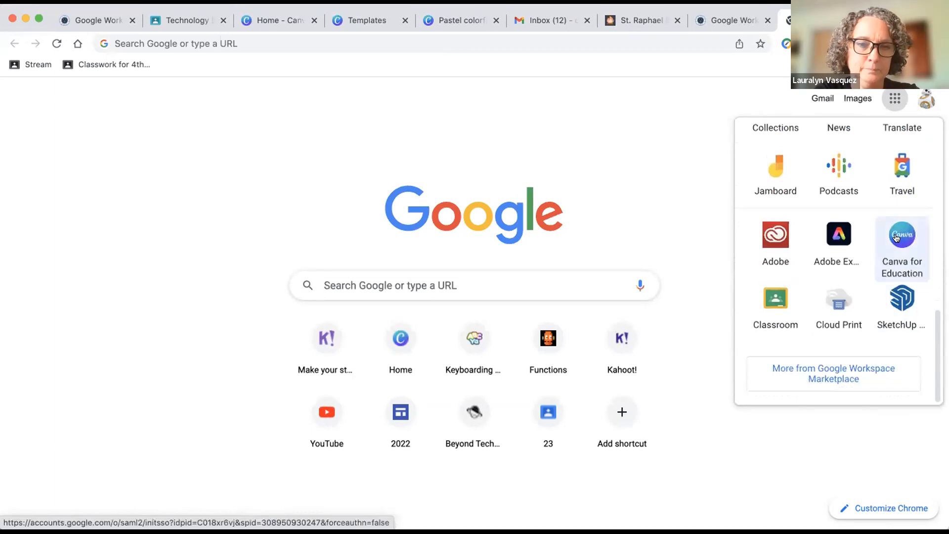
{"action": "mouse_move", "coordinate": [935, 327]}
{"action": "left_mouse_down"}
{"action": "mouse_move", "coordinate": [912, 122]}
{"action": "mouse_move", "coordinate": [934, 388]}
{"action": "left_mouse_up"}
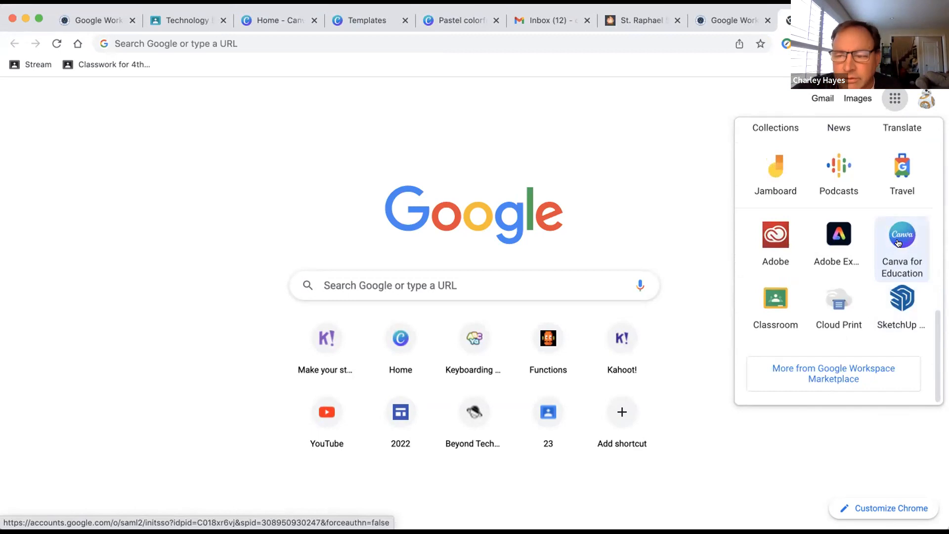
{"action": "scroll", "coordinate": [898, 242], "scroll_direction": "up", "scroll_amount": 1}
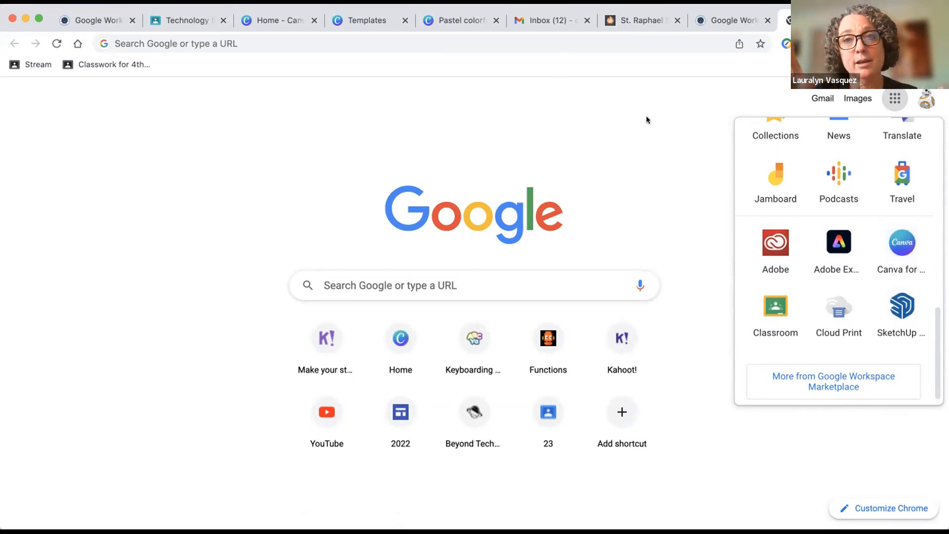
{"action": "scroll", "coordinate": [748, 218], "scroll_direction": "up", "scroll_amount": 5}
{"action": "scroll", "coordinate": [747, 218], "scroll_direction": "up", "scroll_amount": 3}
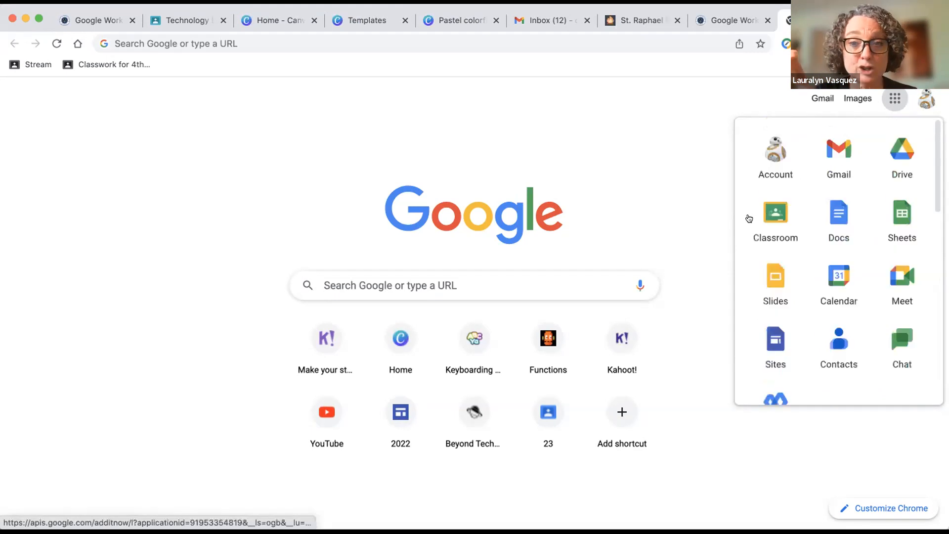
{"action": "scroll", "coordinate": [790, 232], "scroll_direction": "down", "scroll_amount": 10}
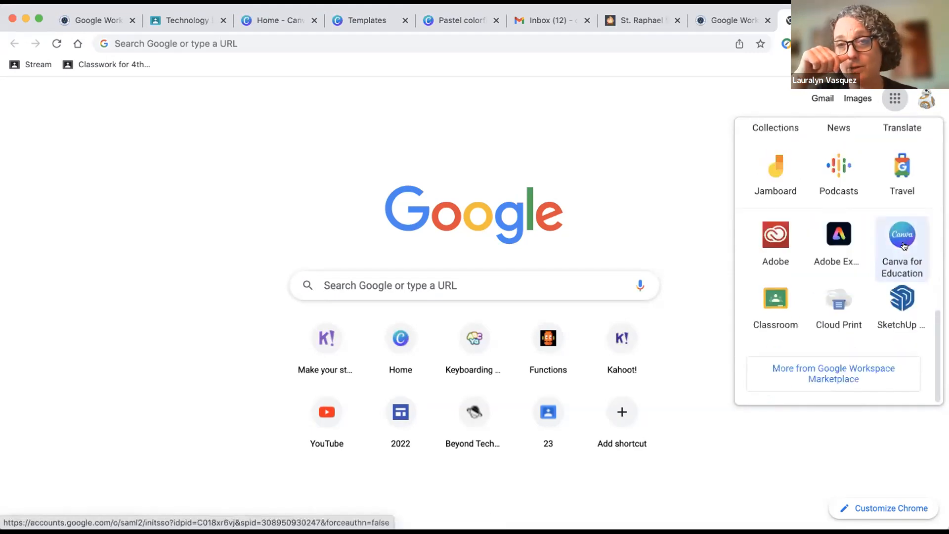
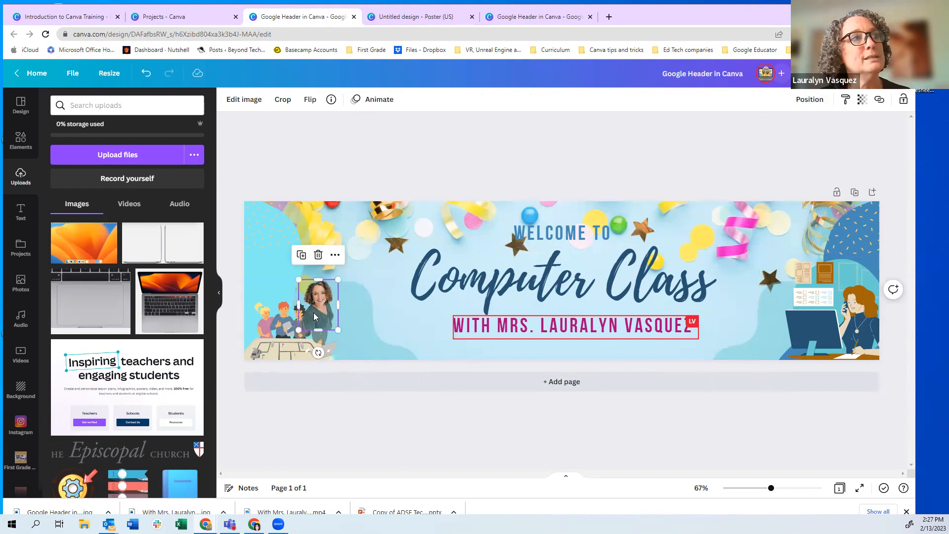
Try the photo's layer positions, settling it one layer backward behind the kids illustration
{"action": "left_click", "coordinate": [806, 103]}
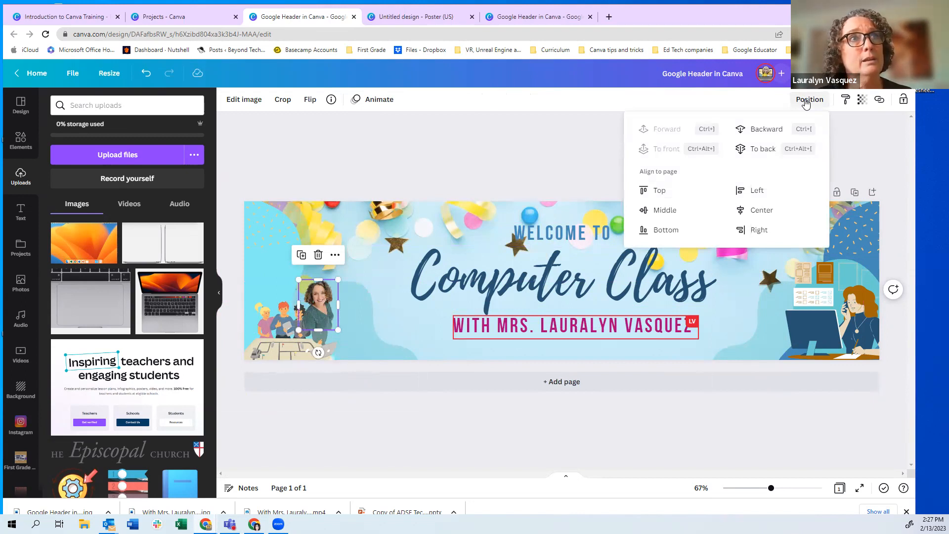
{"action": "left_click", "coordinate": [756, 132]}
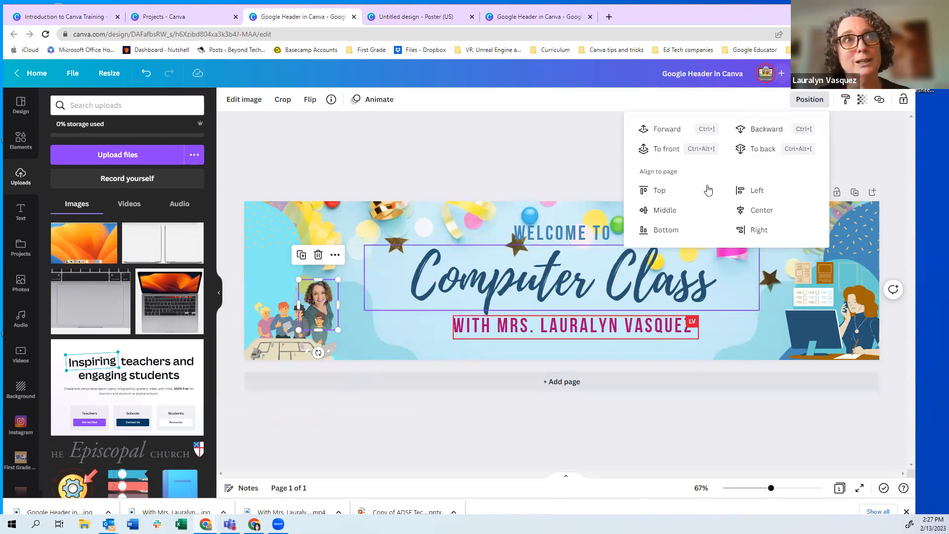
{"action": "left_click", "coordinate": [762, 150]}
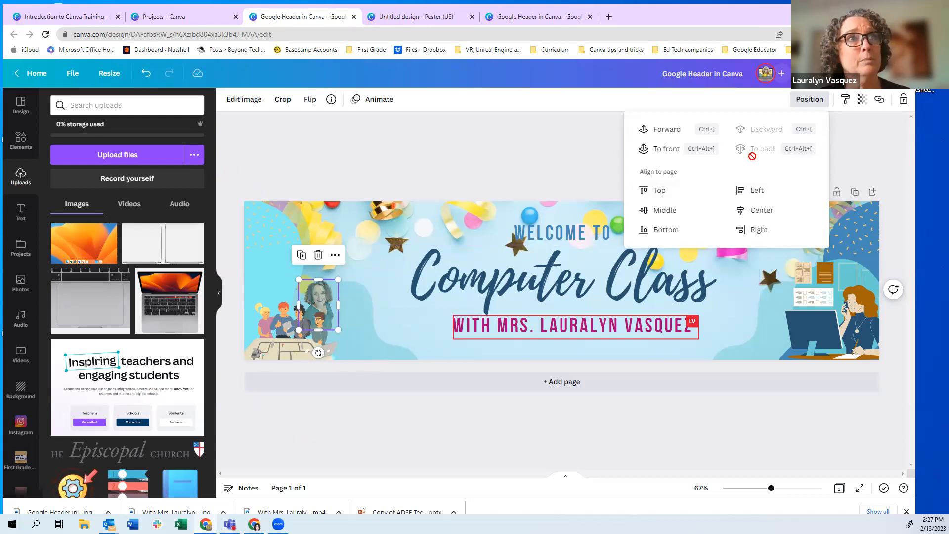
{"action": "left_click", "coordinate": [662, 130]}
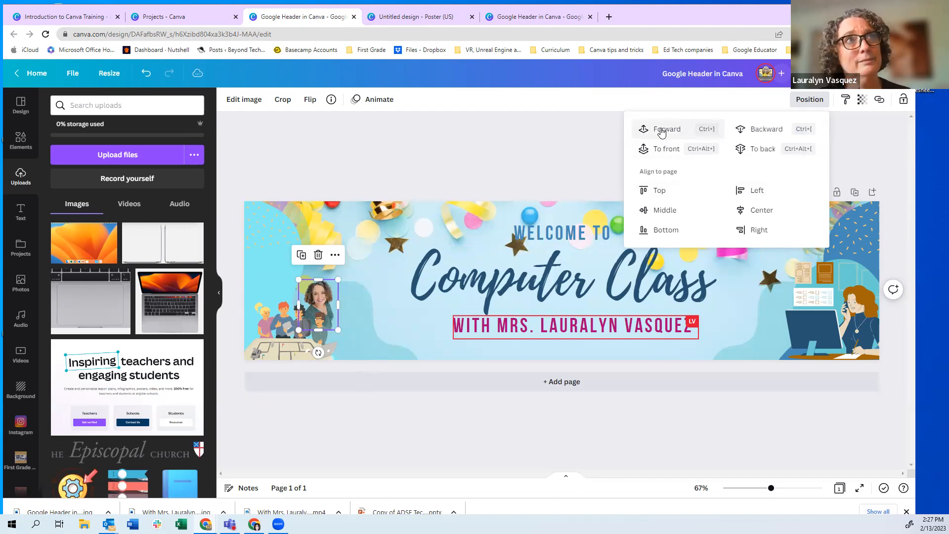
{"action": "left_click", "coordinate": [661, 130]}
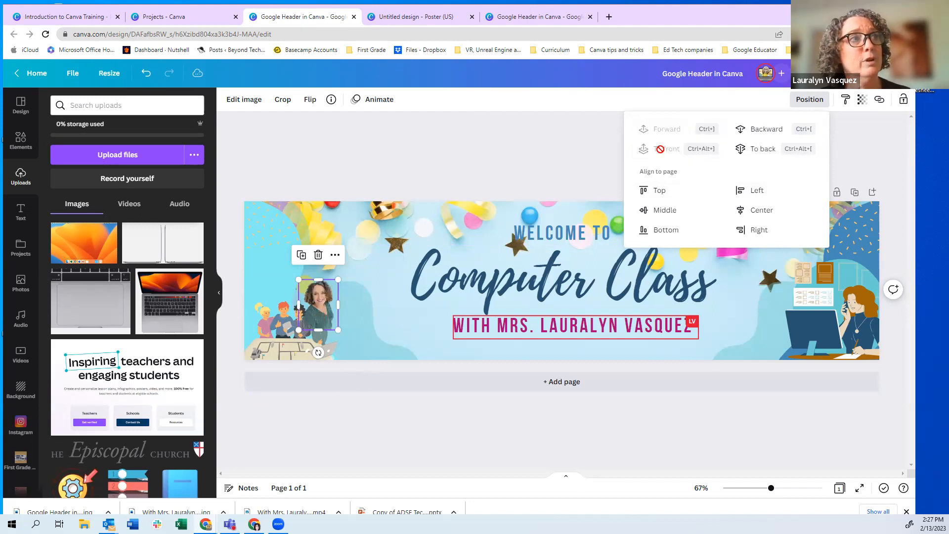
{"action": "left_click", "coordinate": [753, 134]}
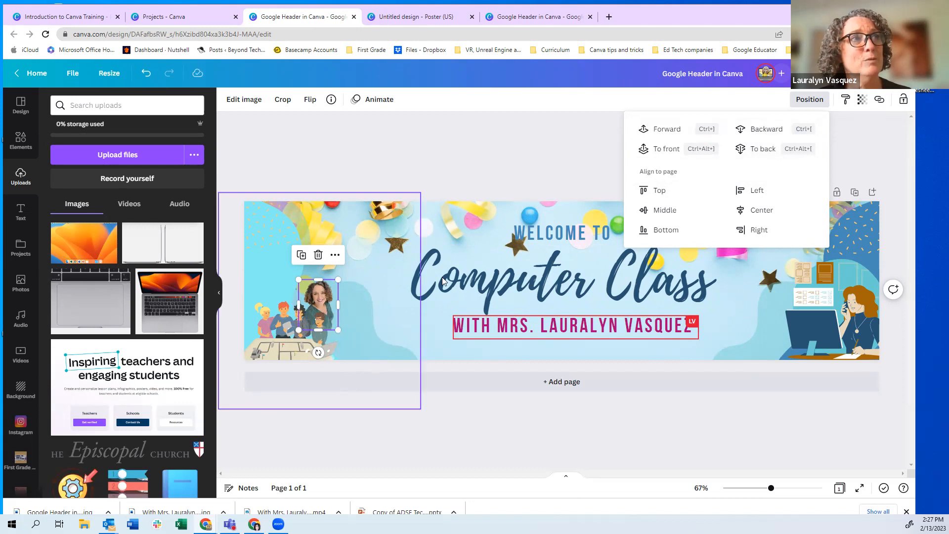
{"action": "left_click", "coordinate": [428, 225]}
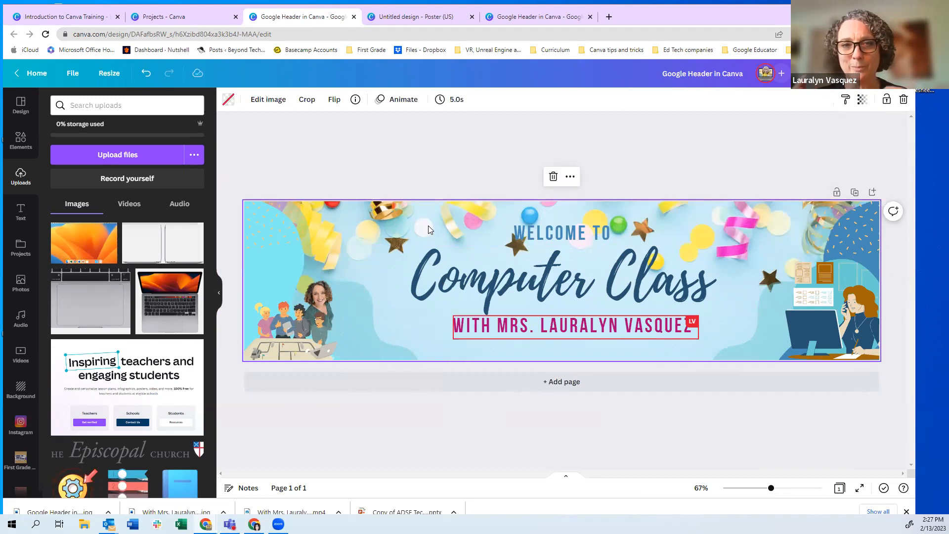
Nudge the kids illustration slightly right and up
{"action": "left_click", "coordinate": [281, 339]}
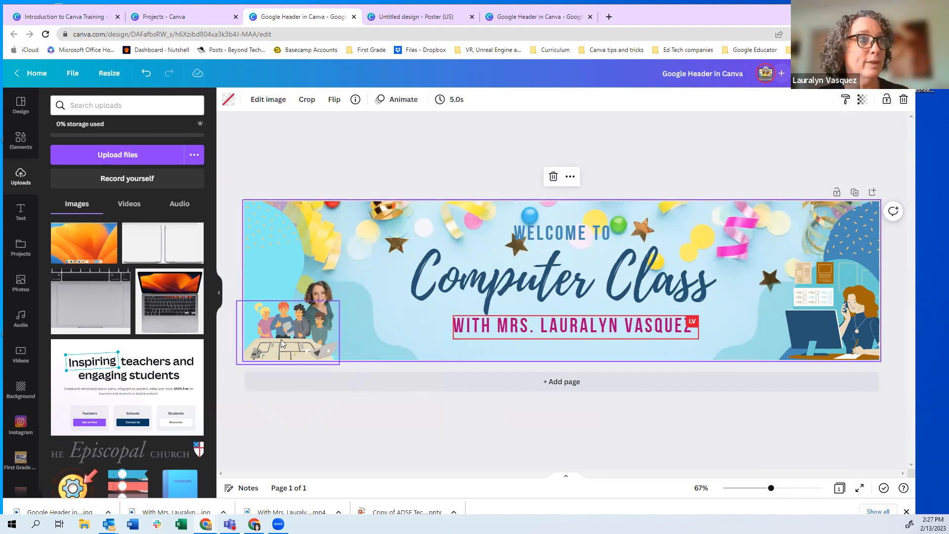
{"action": "mouse_move", "coordinate": [280, 339]}
{"action": "left_mouse_down"}
{"action": "mouse_move", "coordinate": [311, 332]}
{"action": "mouse_move", "coordinate": [283, 335]}
{"action": "left_mouse_up"}
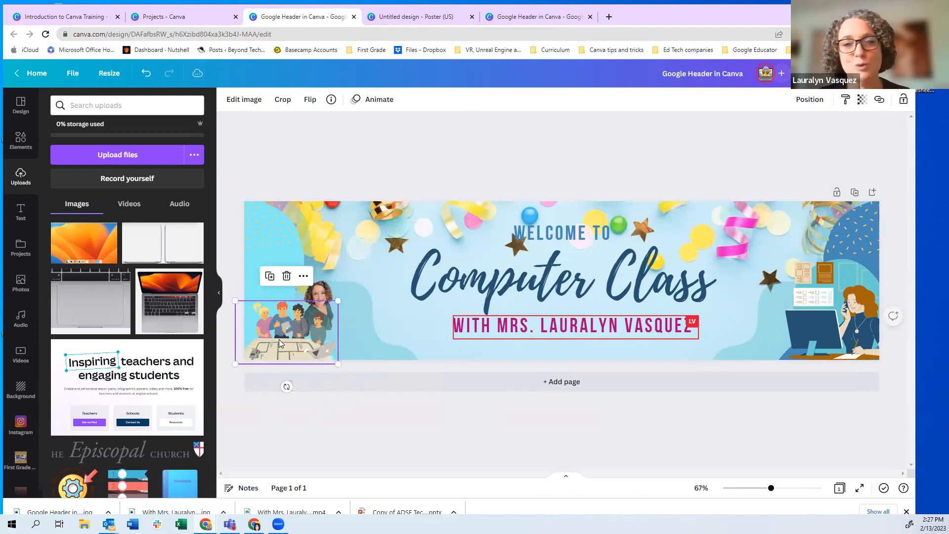
{"action": "left_click", "coordinate": [845, 103]}
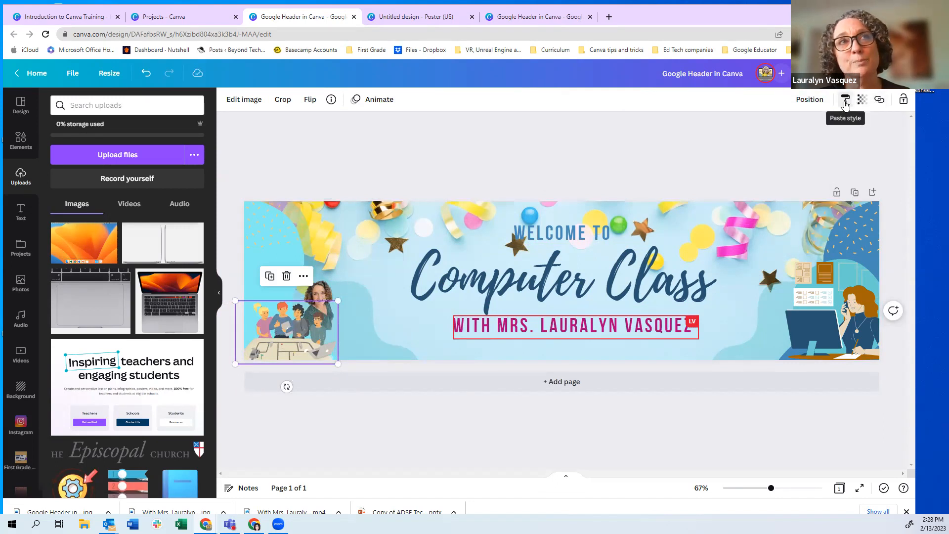
{"action": "left_click", "coordinate": [862, 101]}
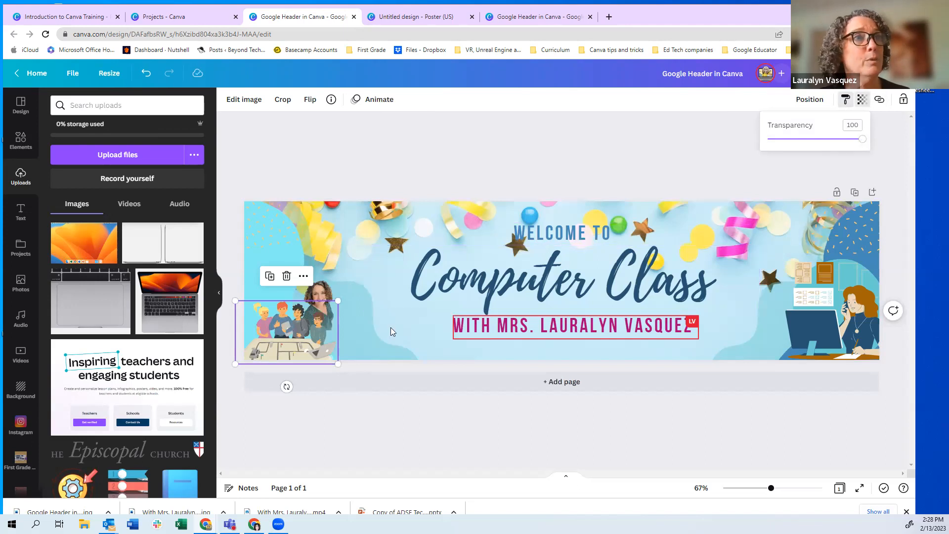
Fade the office illustration to 30 transparency, then restore it to 100
{"action": "left_click", "coordinate": [816, 333]}
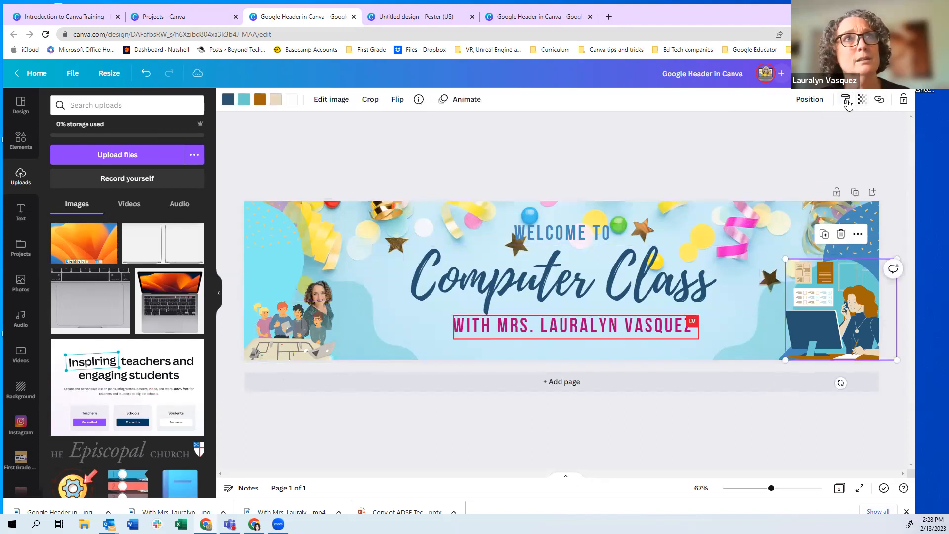
{"action": "left_click", "coordinate": [863, 101]}
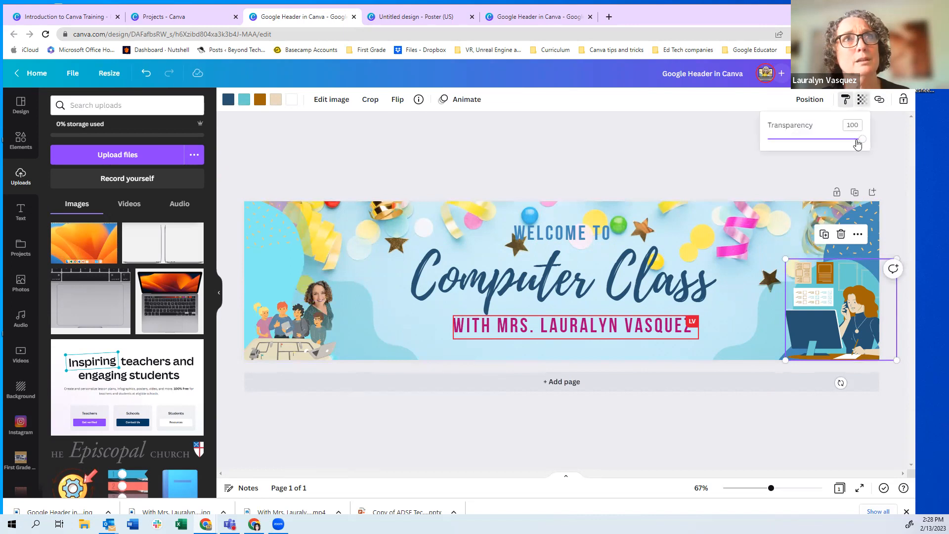
{"action": "left_click", "coordinate": [796, 139]}
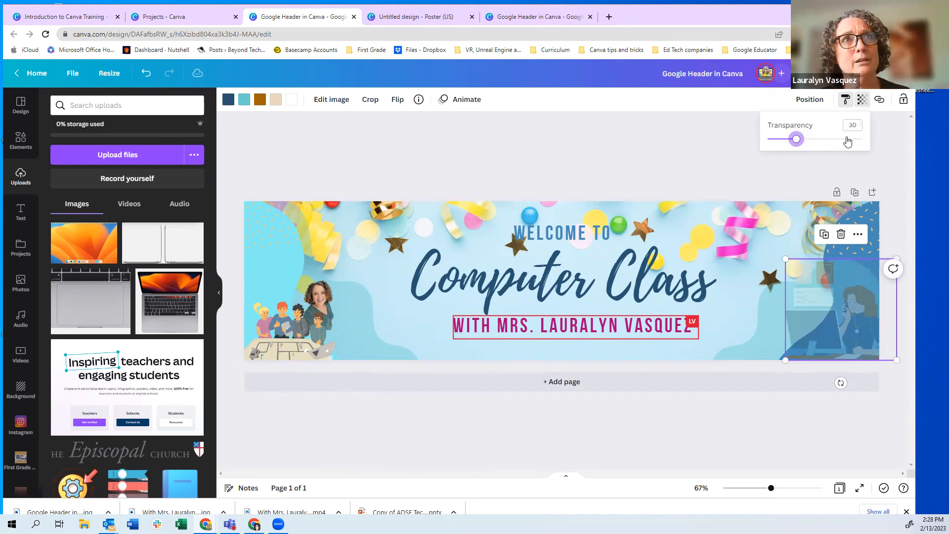
{"action": "left_click_drag", "start_coordinate": [796, 139], "coordinate": [863, 141]}
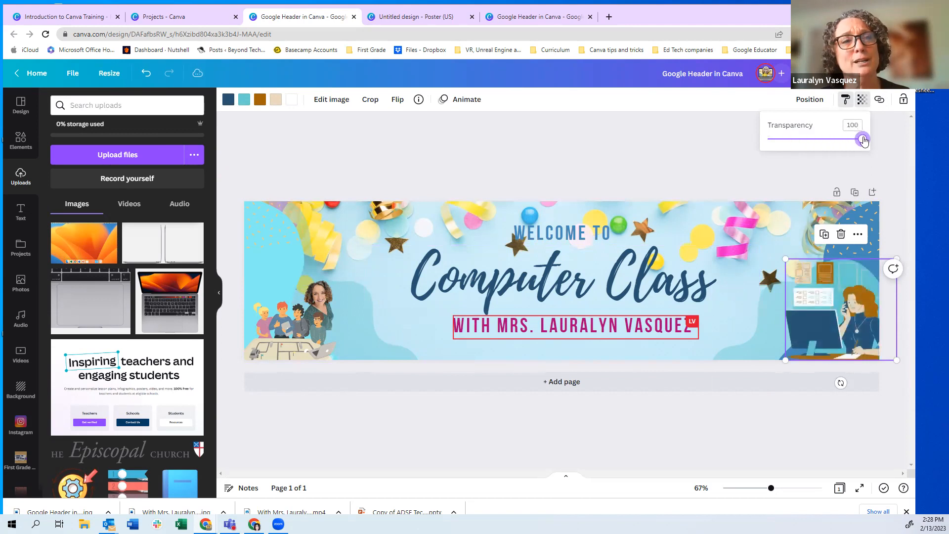
{"action": "left_click", "coordinate": [661, 163]}
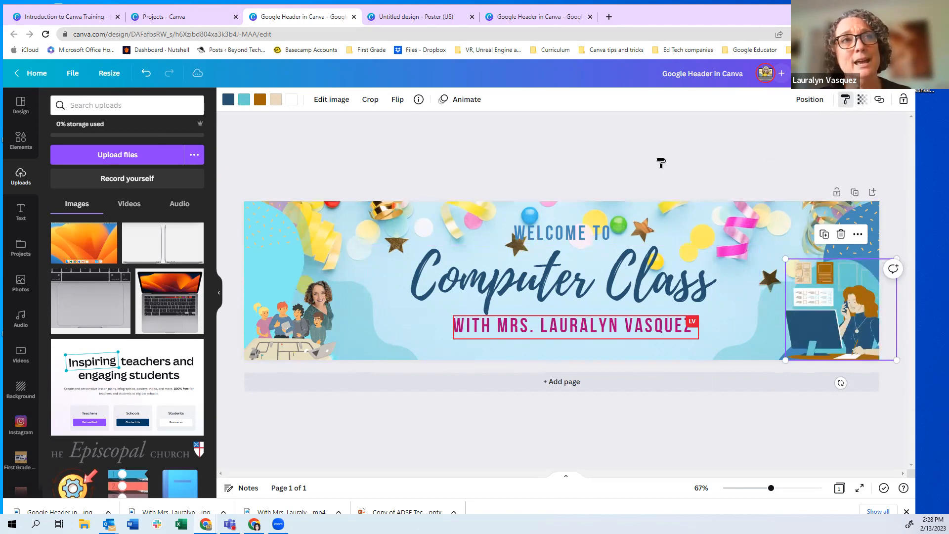
{"action": "left_click", "coordinate": [662, 163]}
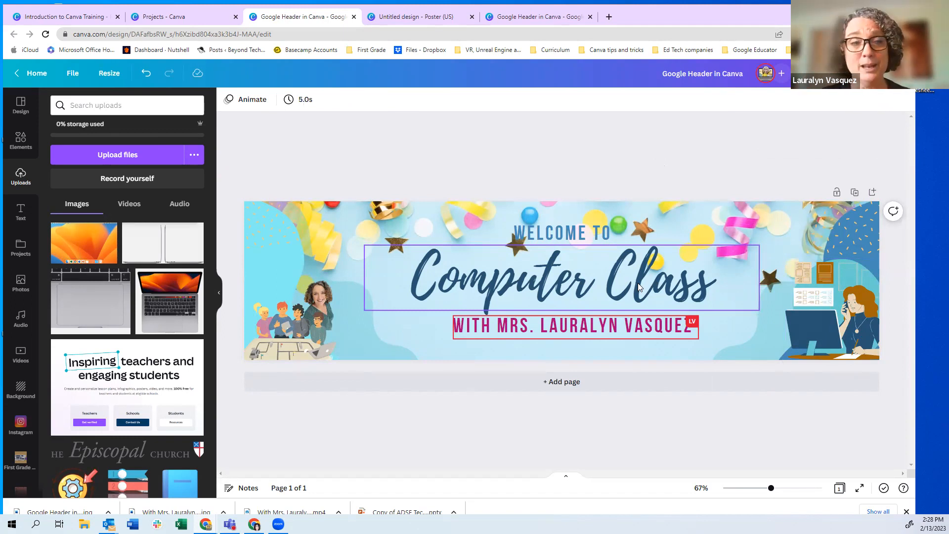
Group the kids illustration, woman's photo and diamond, and move the group to the banner's left edge
{"action": "left_click", "coordinate": [470, 278]}
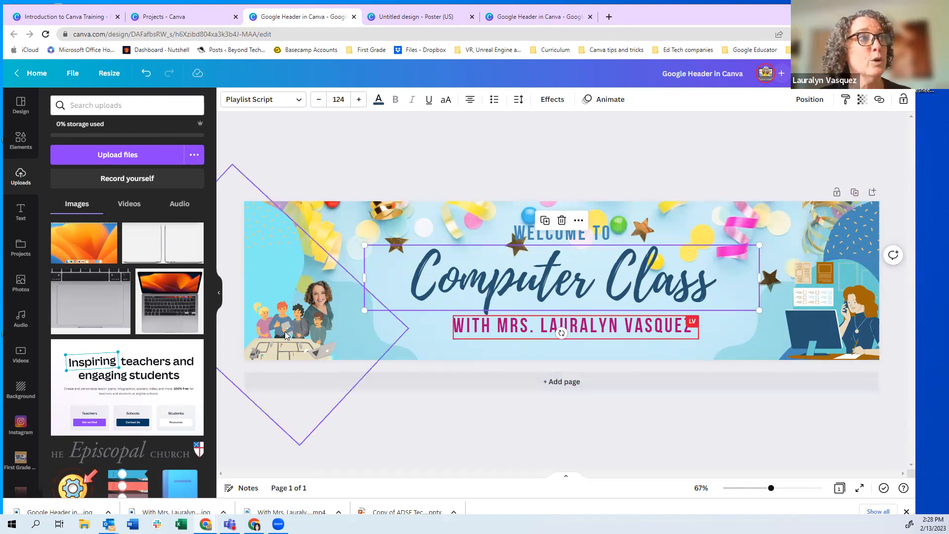
{"action": "left_click", "coordinate": [299, 330]}
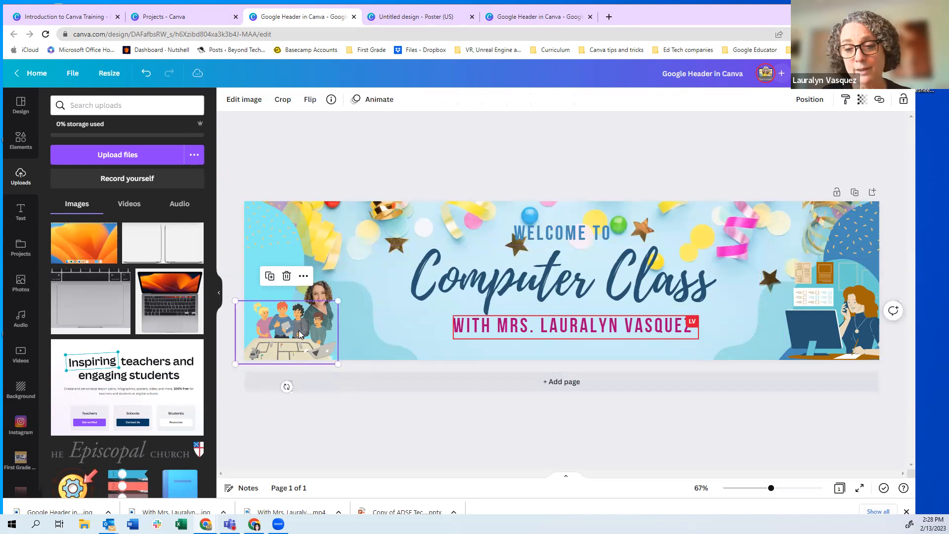
{"action": "left_click", "coordinate": [315, 311], "text": "shift"}
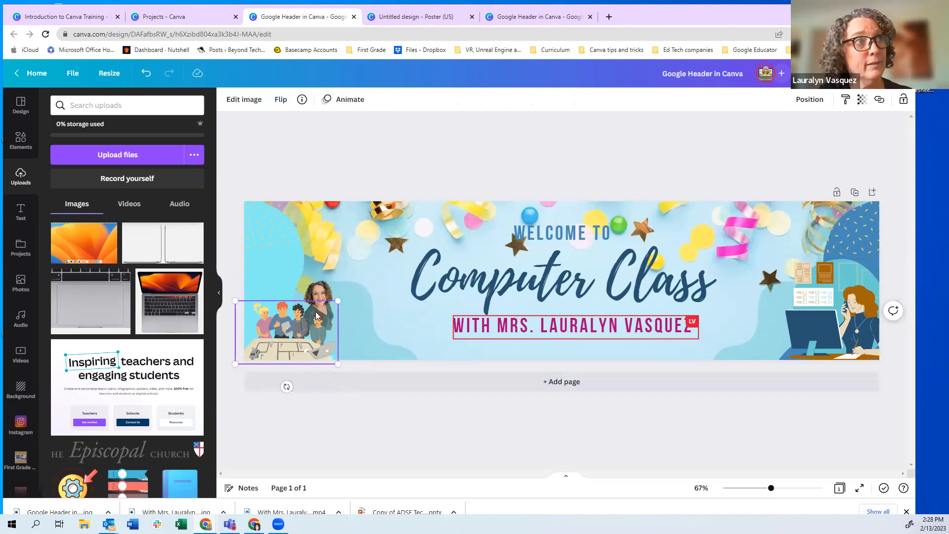
{"action": "left_click", "coordinate": [284, 273], "text": "shift"}
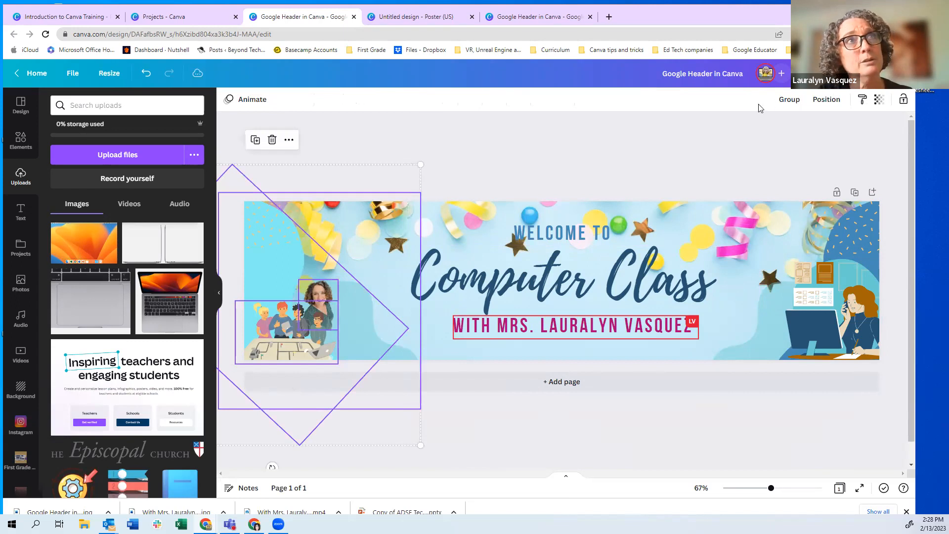
{"action": "left_click", "coordinate": [789, 101]}
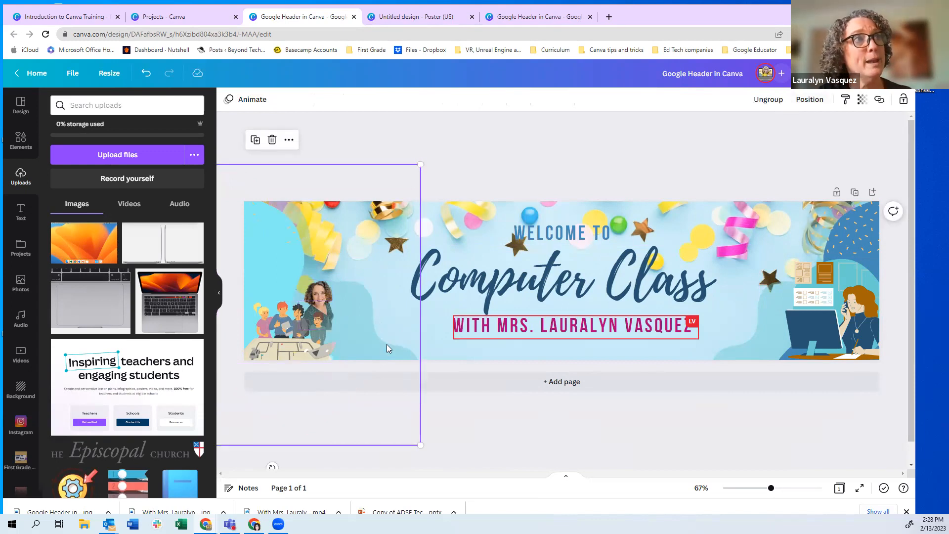
{"action": "left_click_drag", "start_coordinate": [316, 299], "coordinate": [471, 276]}
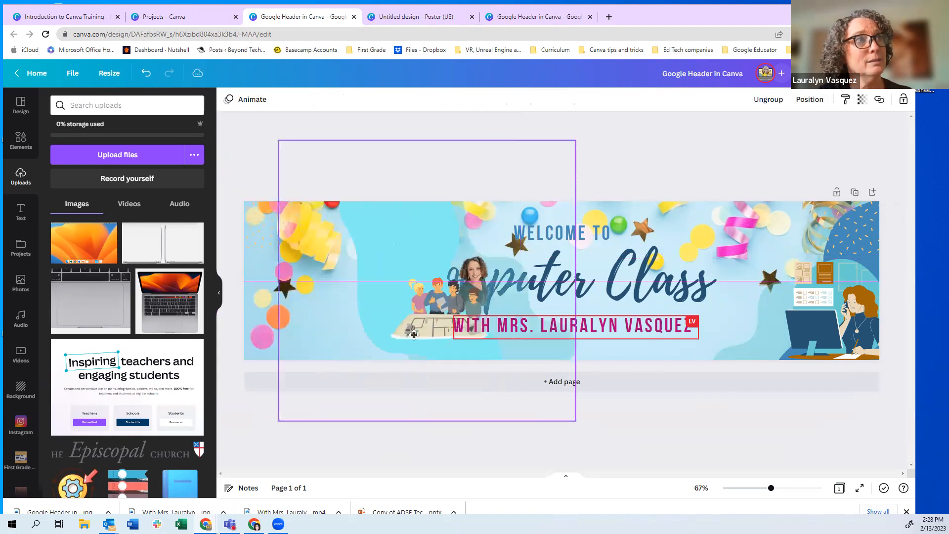
{"action": "left_click_drag", "start_coordinate": [342, 325], "coordinate": [292, 337]}
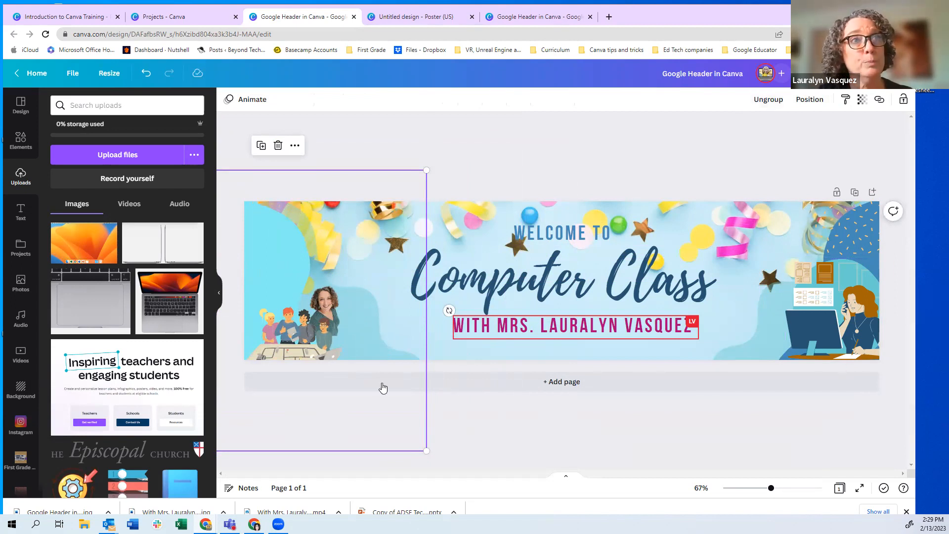
Marquee-select all banner elements, group them, and shift the group higher
{"action": "left_click", "coordinate": [485, 172]}
{"action": "double_click", "coordinate": [299, 209]}
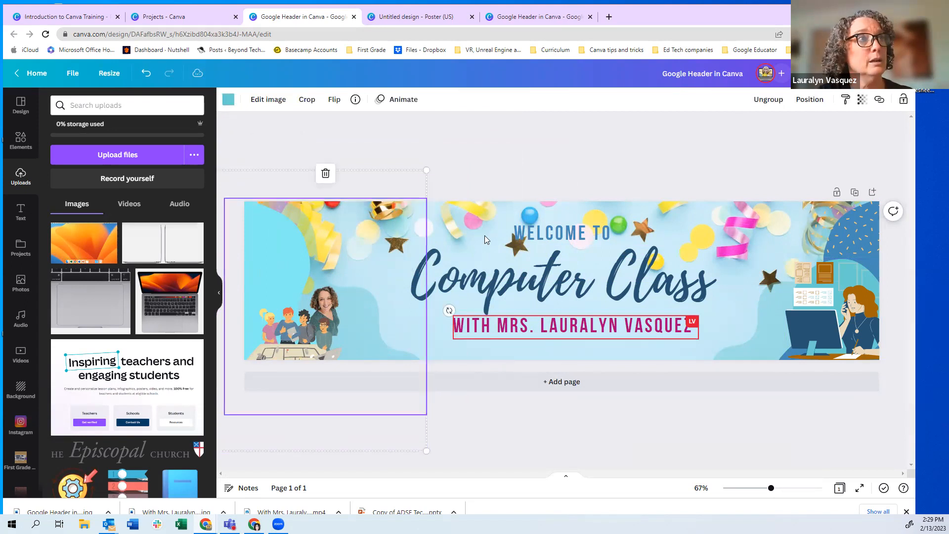
{"action": "left_click", "coordinate": [489, 283], "text": "shift"}
{"action": "left_click", "coordinate": [543, 232], "text": "shift"}
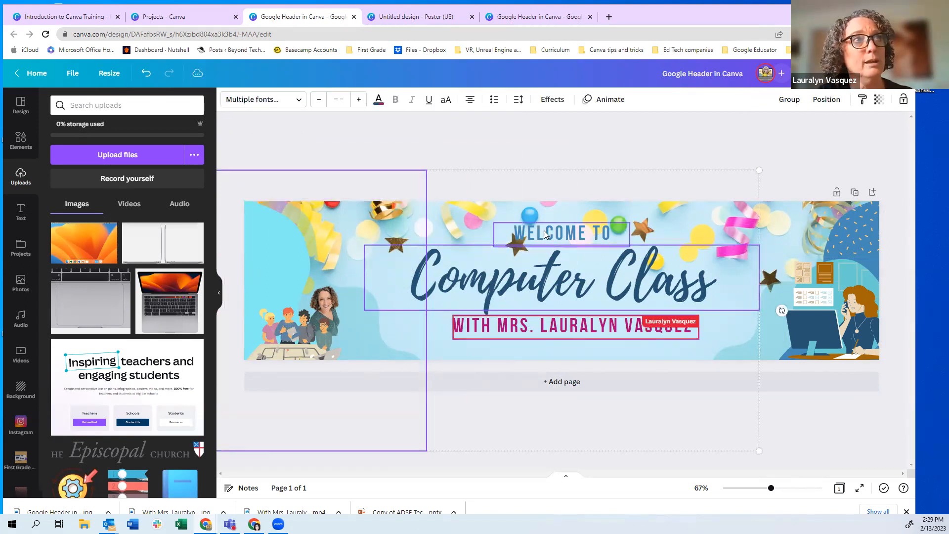
{"action": "left_click", "coordinate": [849, 237], "text": "shift"}
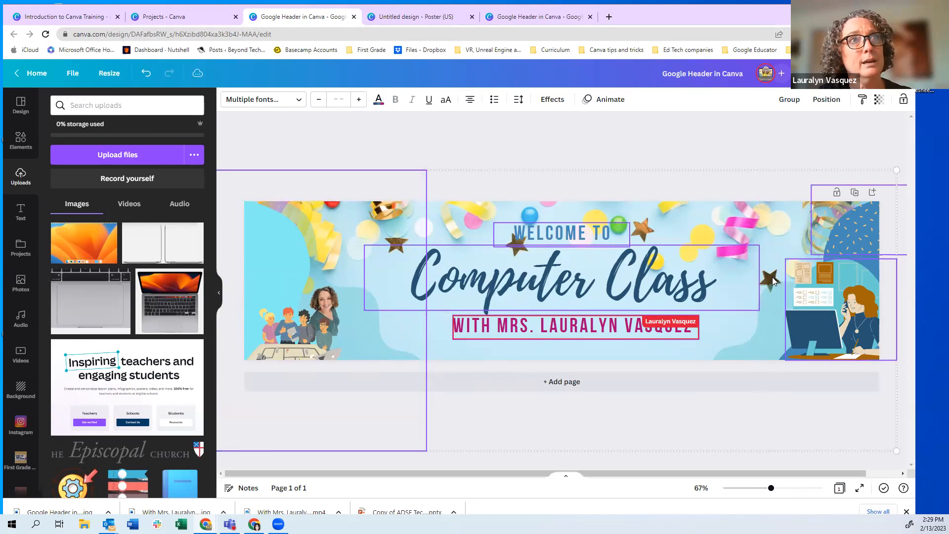
{"action": "left_click", "coordinate": [388, 213]}
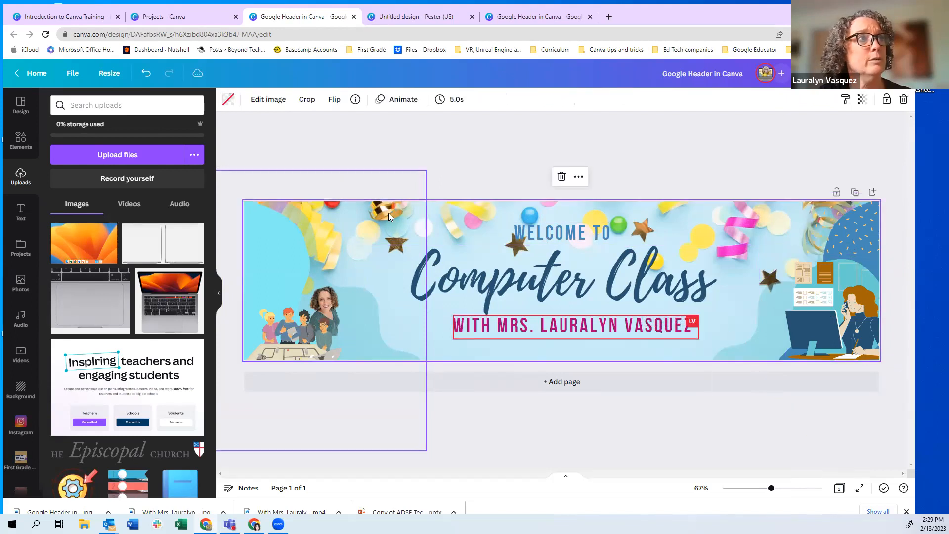
{"action": "left_click", "coordinate": [372, 224]}
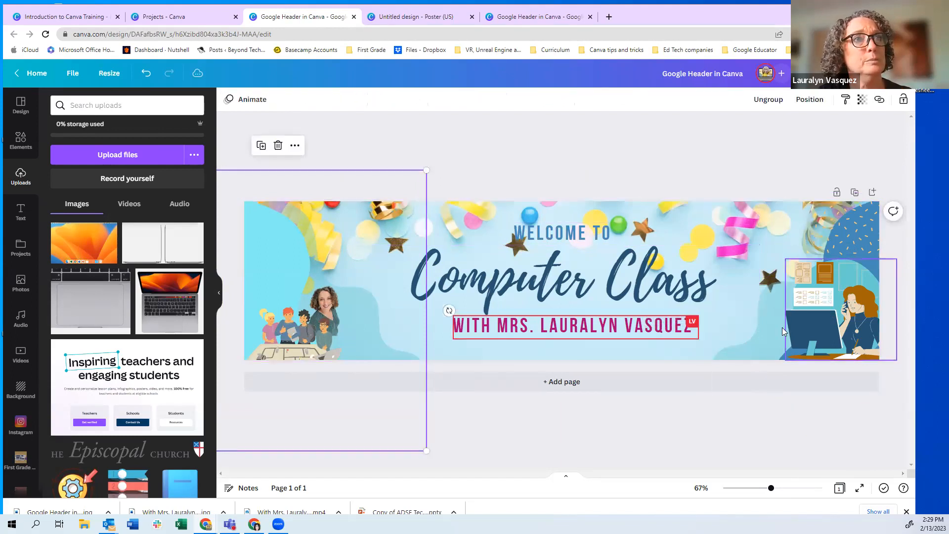
{"action": "left_click", "coordinate": [473, 169]}
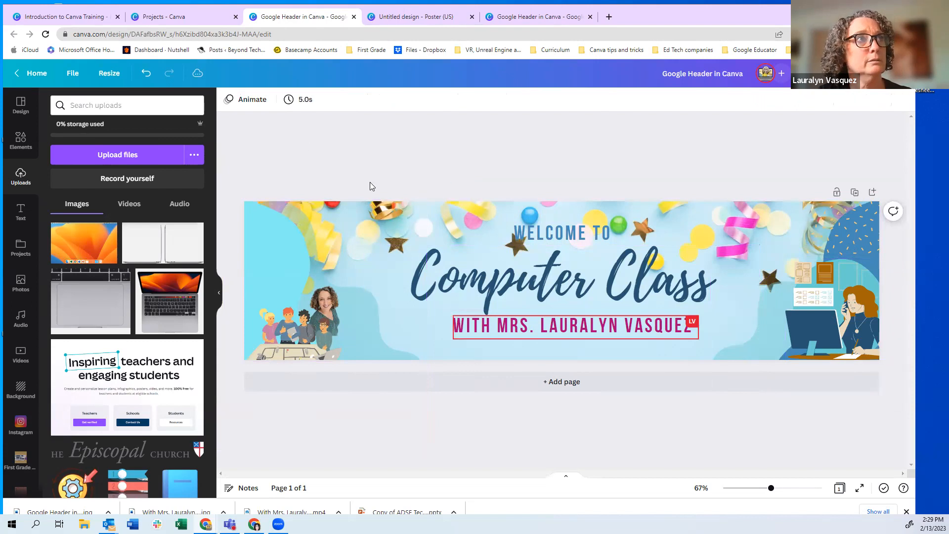
{"action": "left_click_drag", "start_coordinate": [308, 182], "coordinate": [878, 372]}
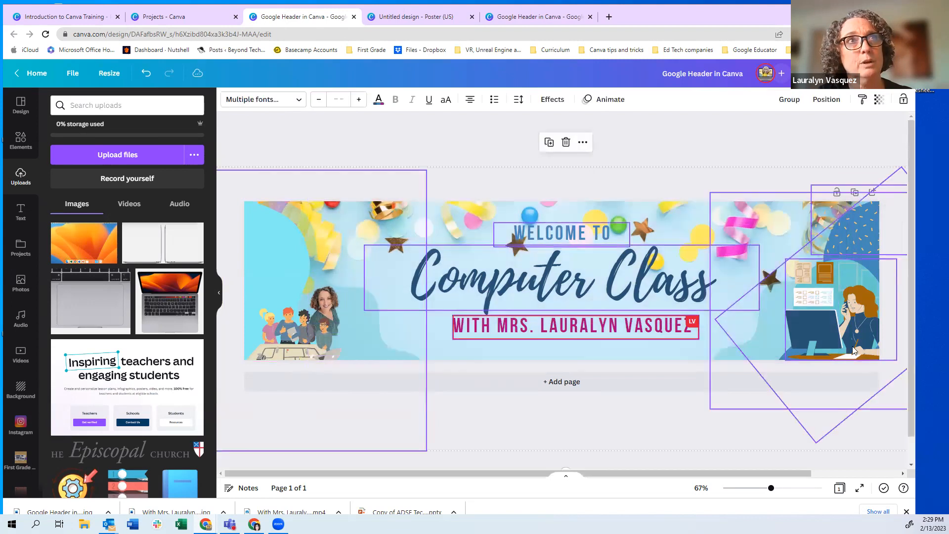
{"action": "left_click", "coordinate": [789, 100]}
{"action": "left_click_drag", "start_coordinate": [514, 349], "coordinate": [485, 258]}
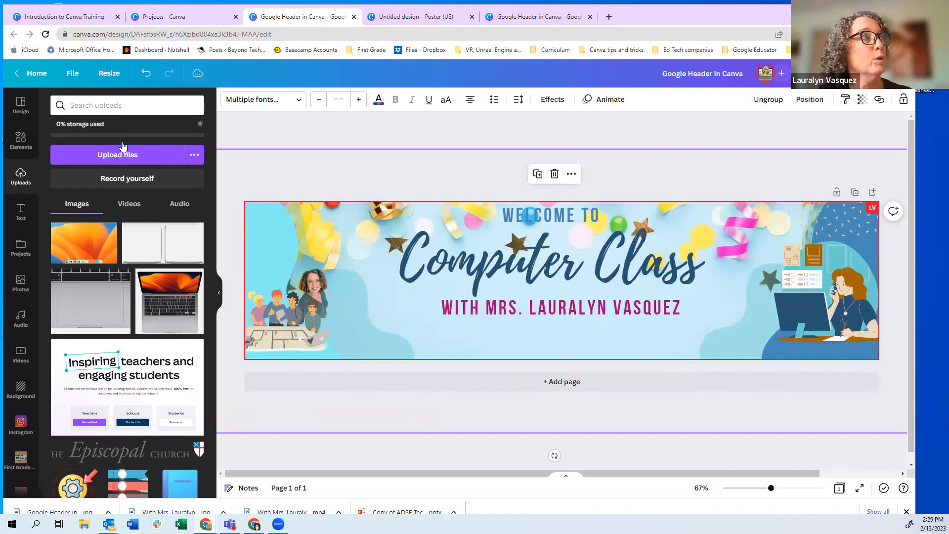
Add a 'Your paragraph text' box and place it below the teacher's name line
{"action": "left_click", "coordinate": [14, 213]}
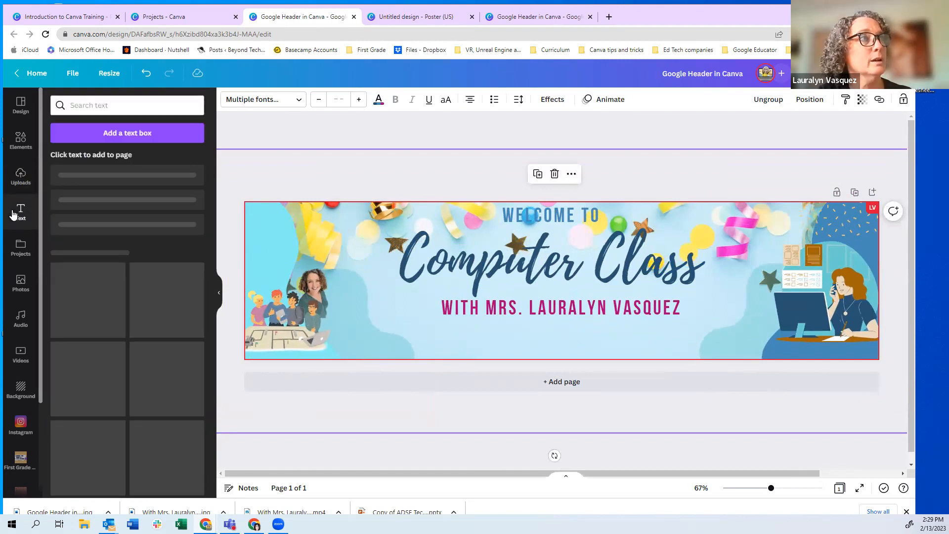
{"action": "left_click", "coordinate": [130, 133]}
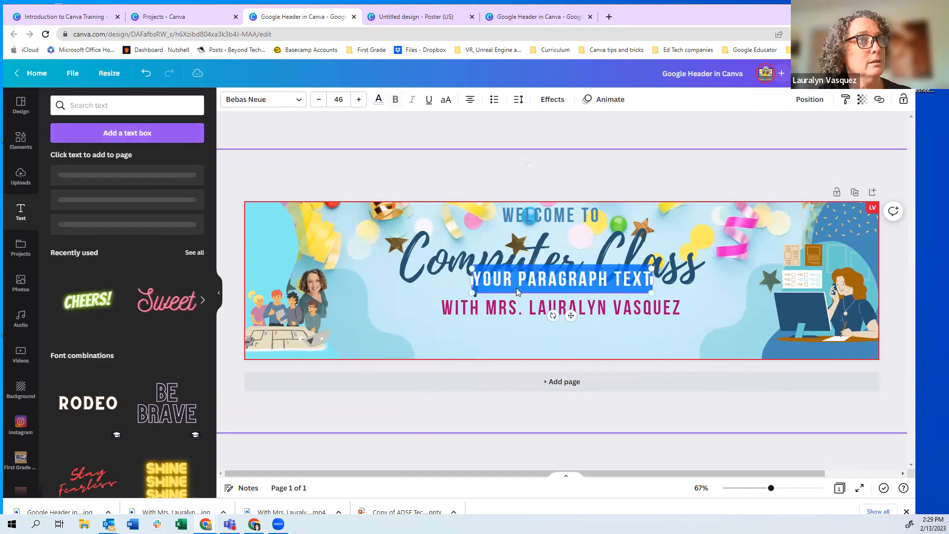
{"action": "left_click_drag", "start_coordinate": [563, 289], "coordinate": [577, 346]}
{"action": "left_click_drag", "start_coordinate": [665, 338], "coordinate": [662, 339]}
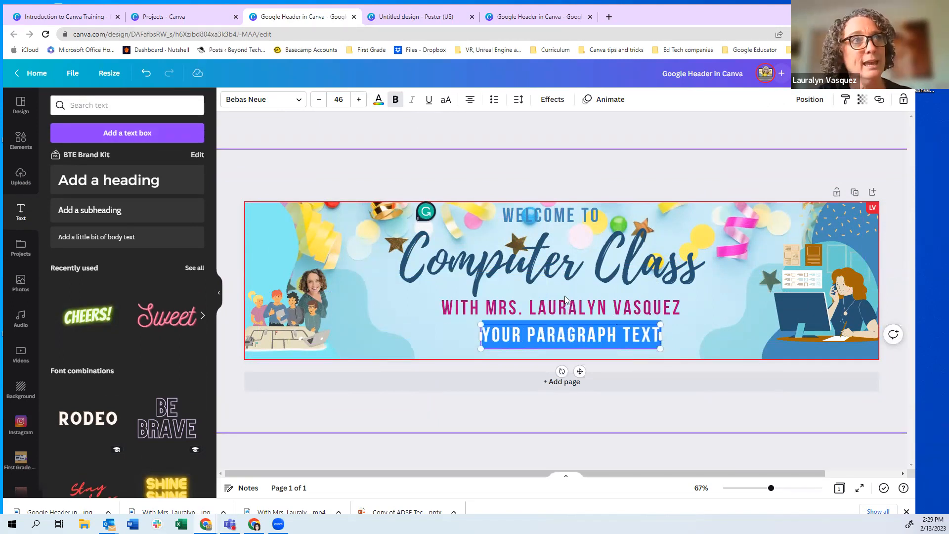
{"action": "left_click", "coordinate": [528, 259]}
Put the new paragraph text into editing mode with the caret inside it
{"action": "left_click", "coordinate": [565, 328]}
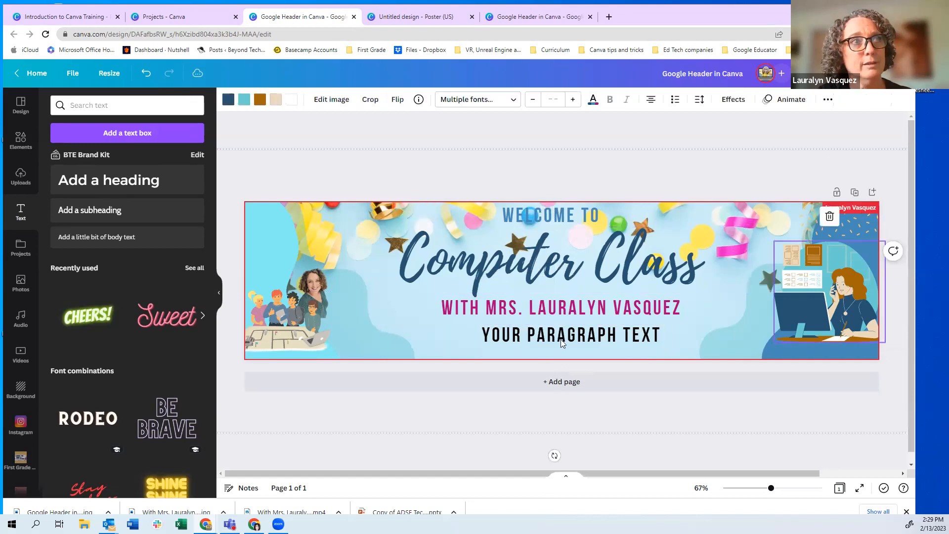
{"action": "left_click", "coordinate": [563, 338]}
{"action": "left_click", "coordinate": [563, 338]}
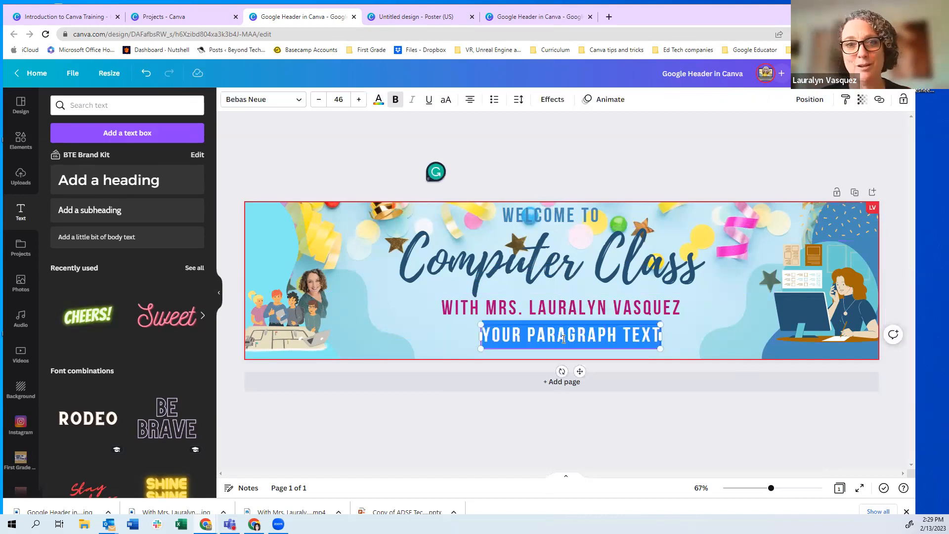
{"action": "left_click", "coordinate": [565, 339]}
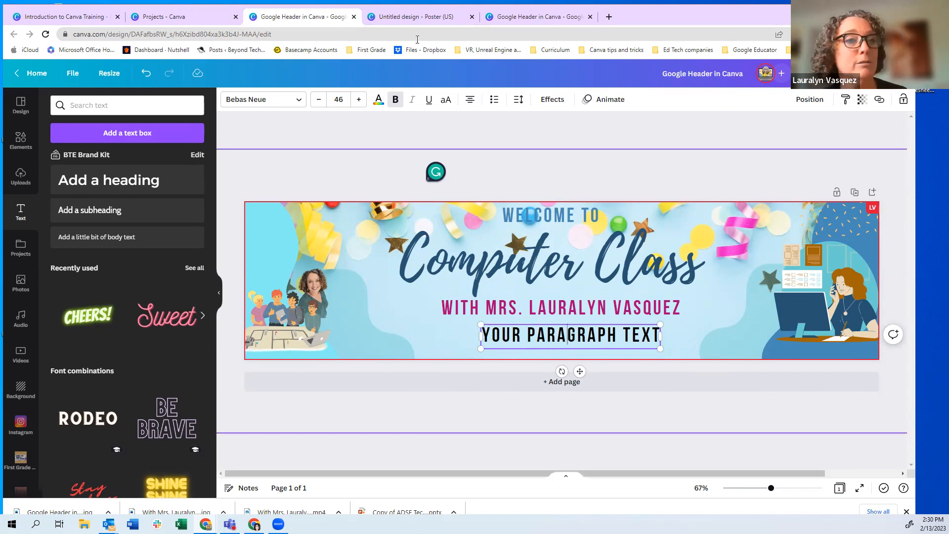
Create a new Canva Doc from the Projects page and place the caret on its first line
{"action": "left_click", "coordinate": [185, 18]}
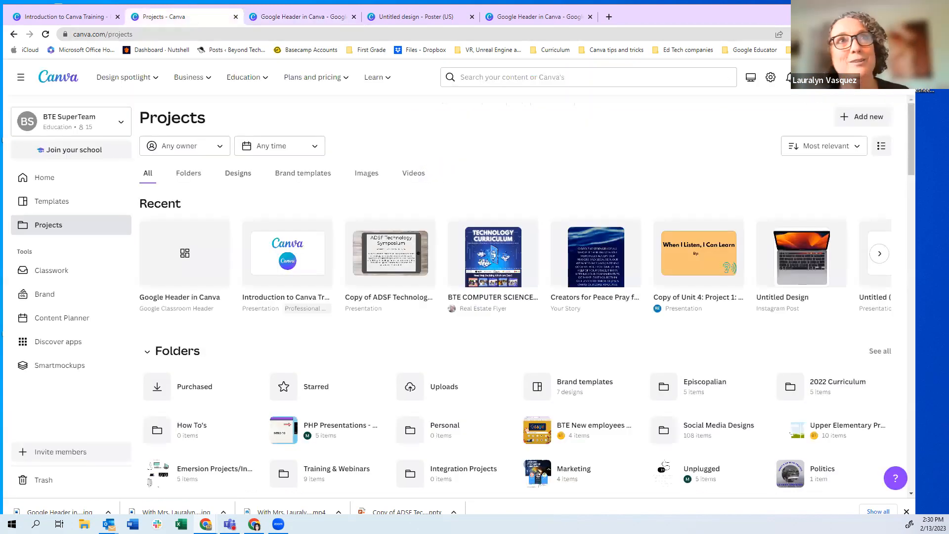
{"action": "left_click", "coordinate": [837, 77]}
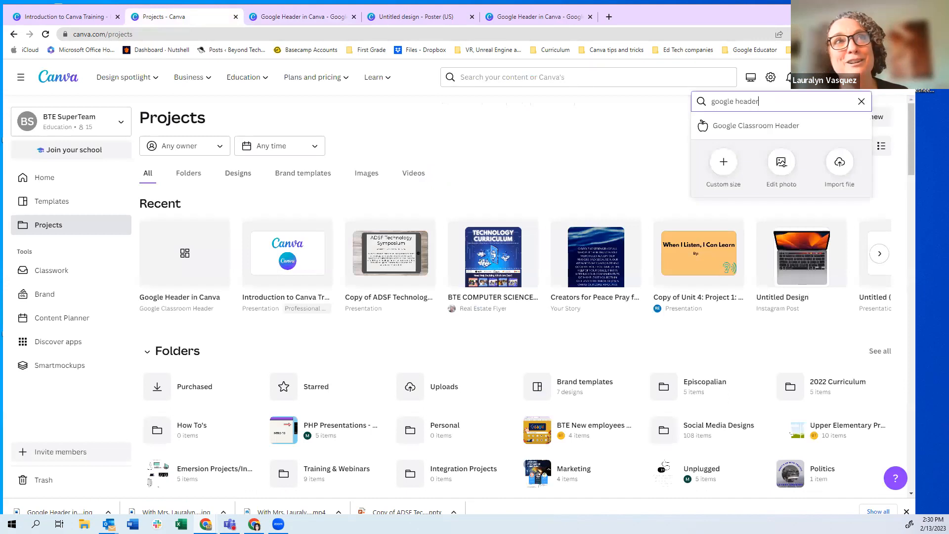
{"action": "left_click", "coordinate": [861, 103]}
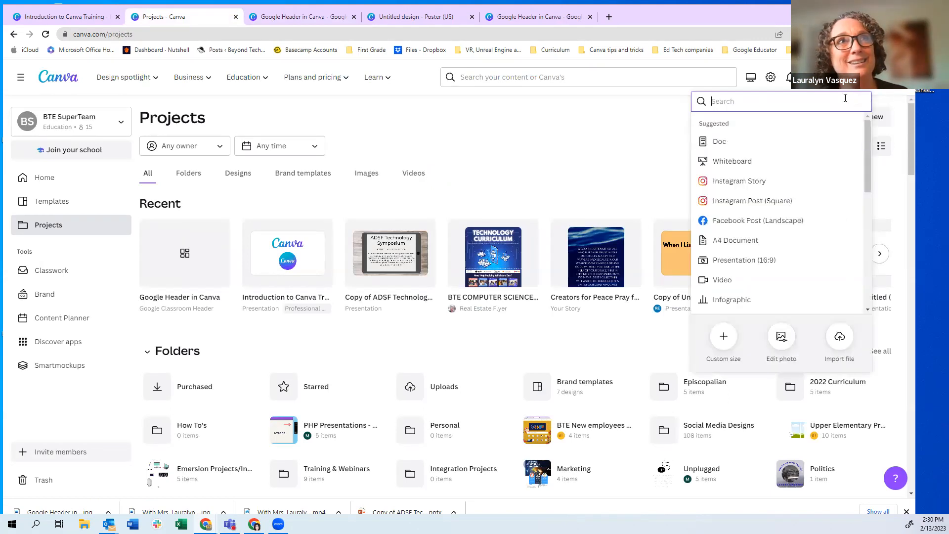
{"action": "left_click", "coordinate": [717, 143]}
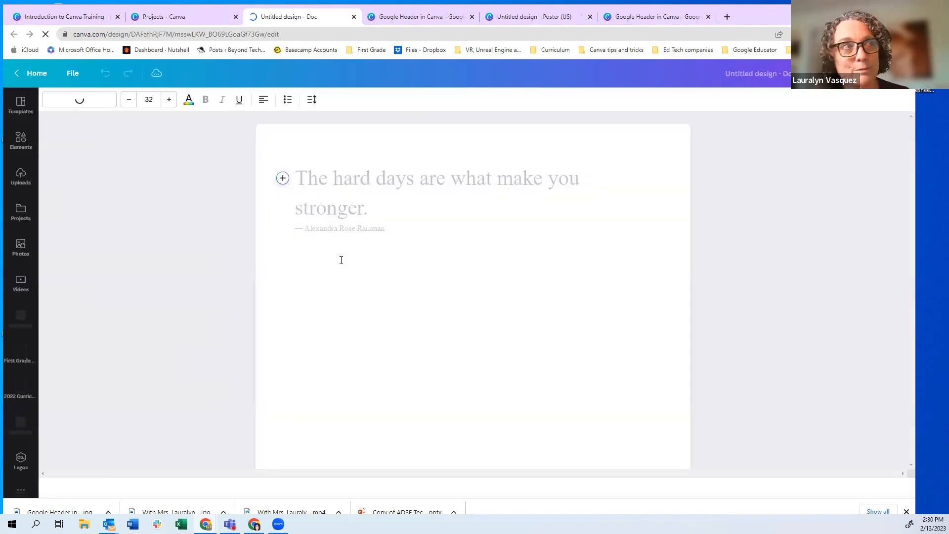
{"action": "left_click", "coordinate": [325, 181]}
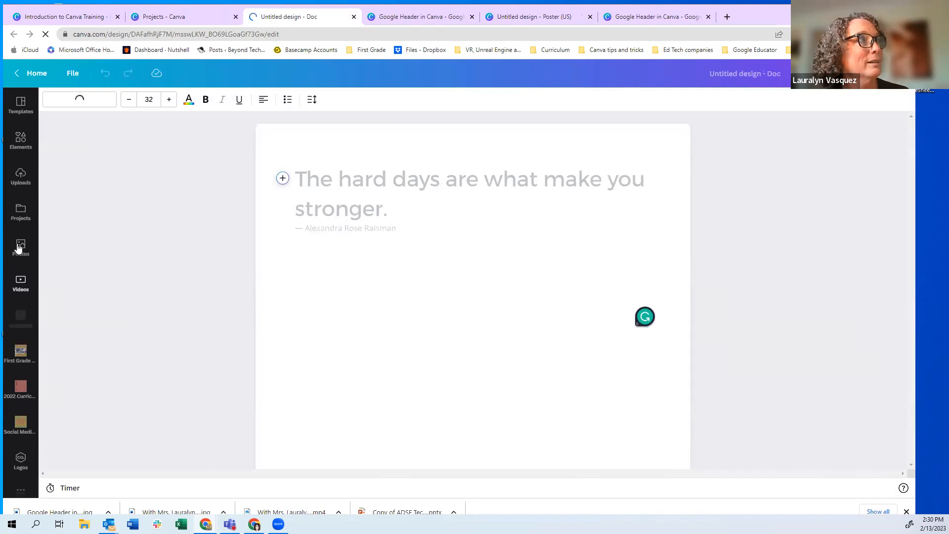
{"action": "left_click", "coordinate": [20, 141]}
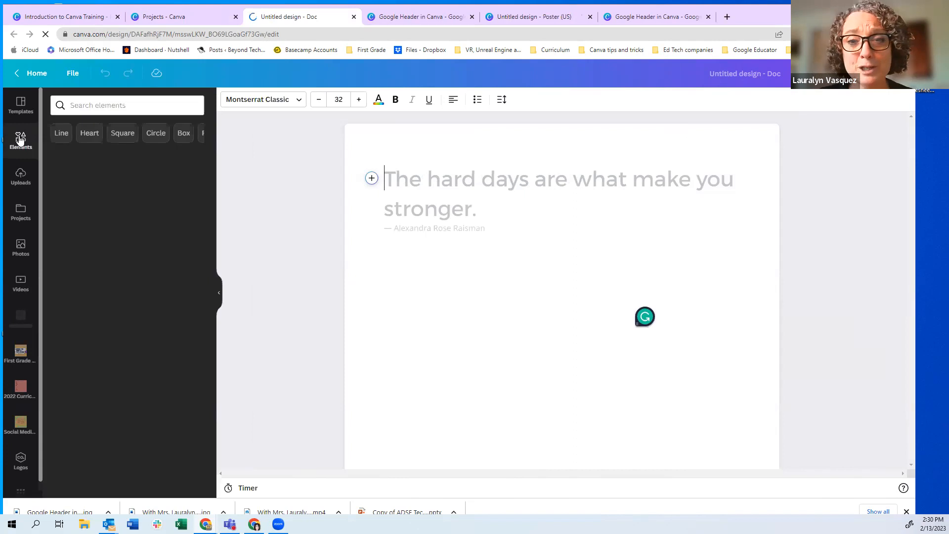